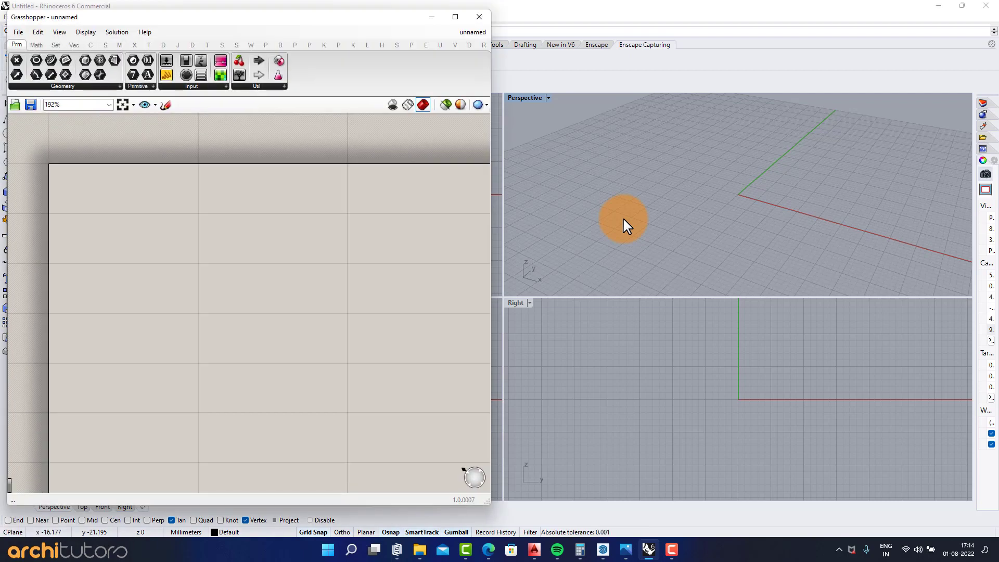
Add a Center Box component to the empty canvas
scroll(208, 220, down, 2)
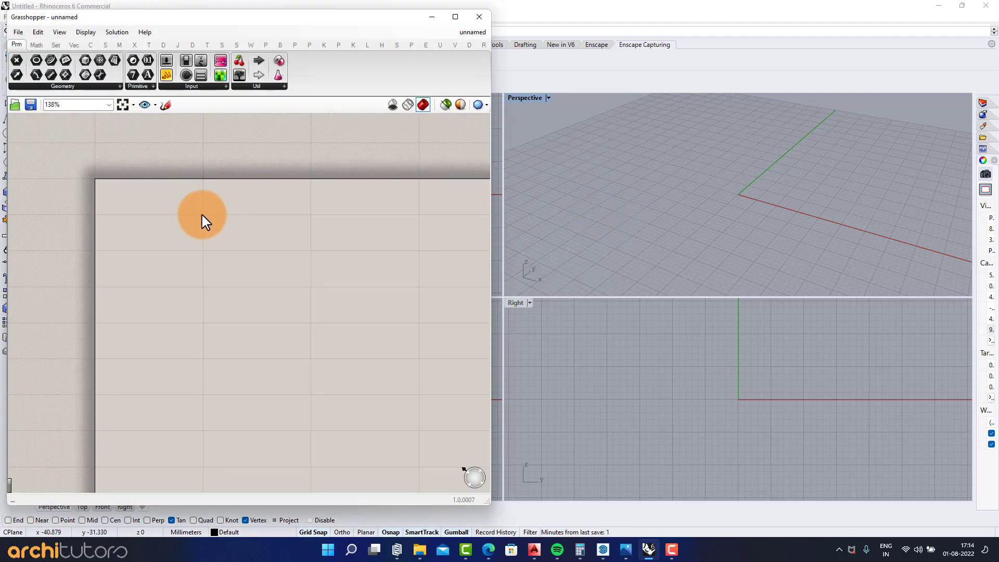
right_click(201, 216)
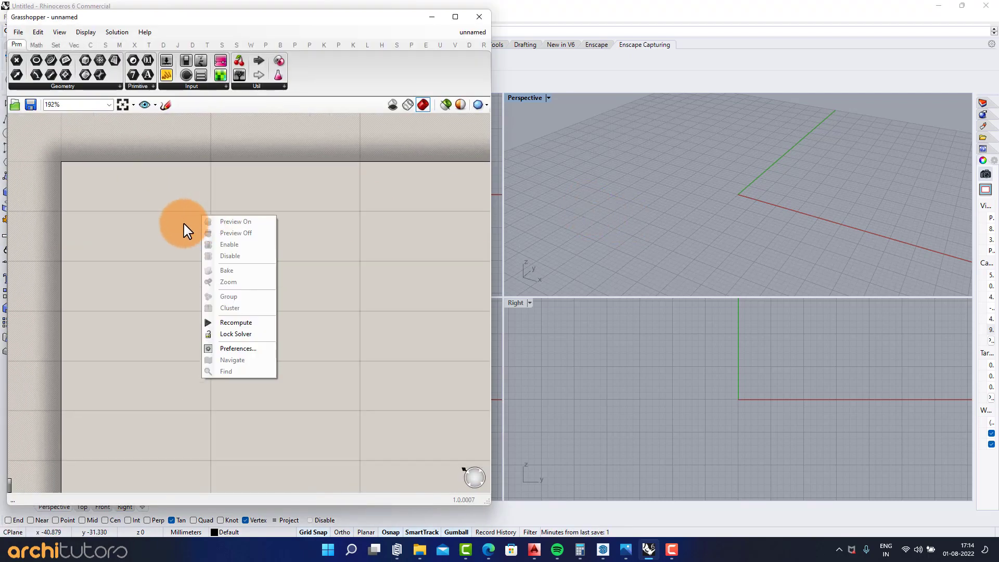
click(218, 239)
right_click(200, 236)
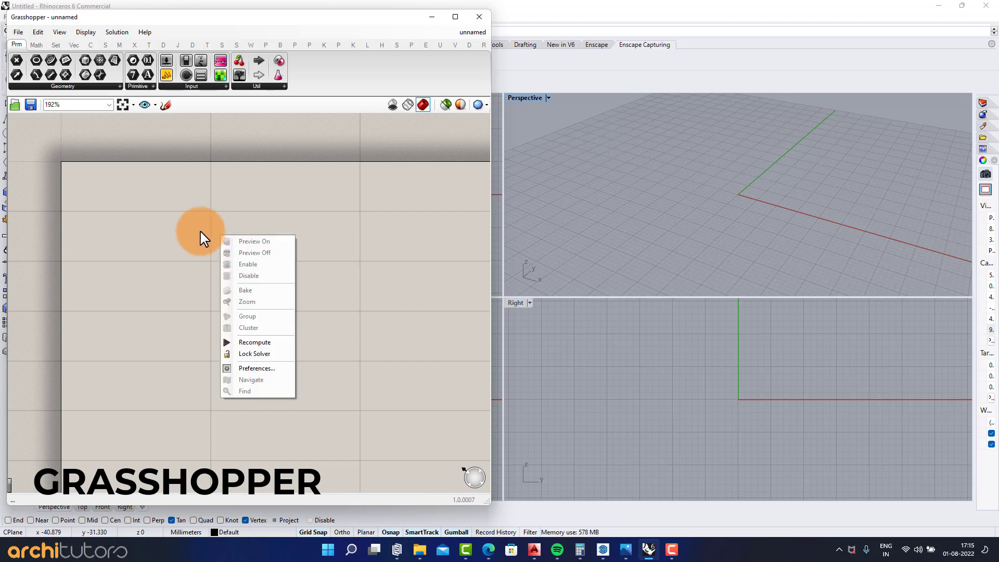
double_click(201, 237)
text(cente)
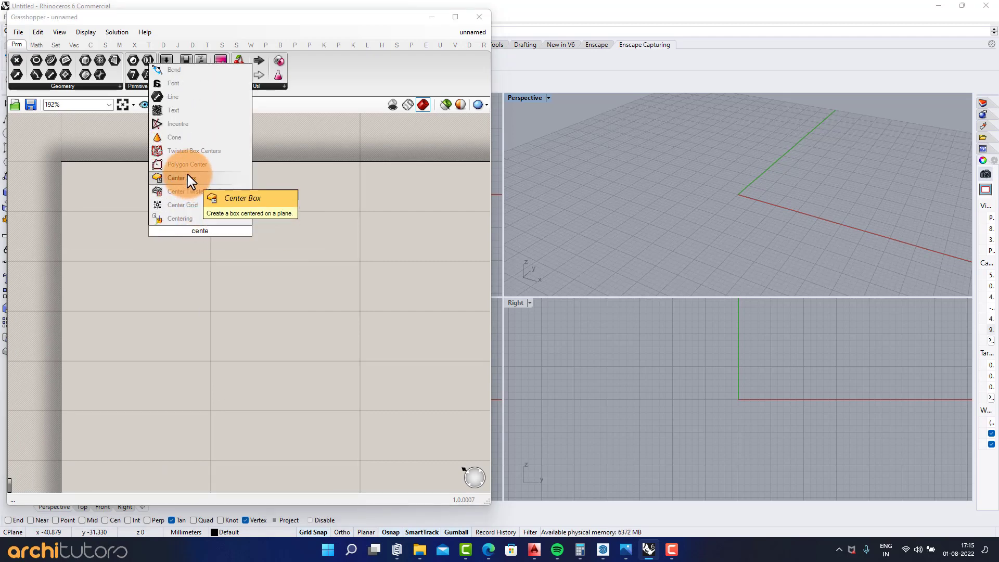
click(192, 183)
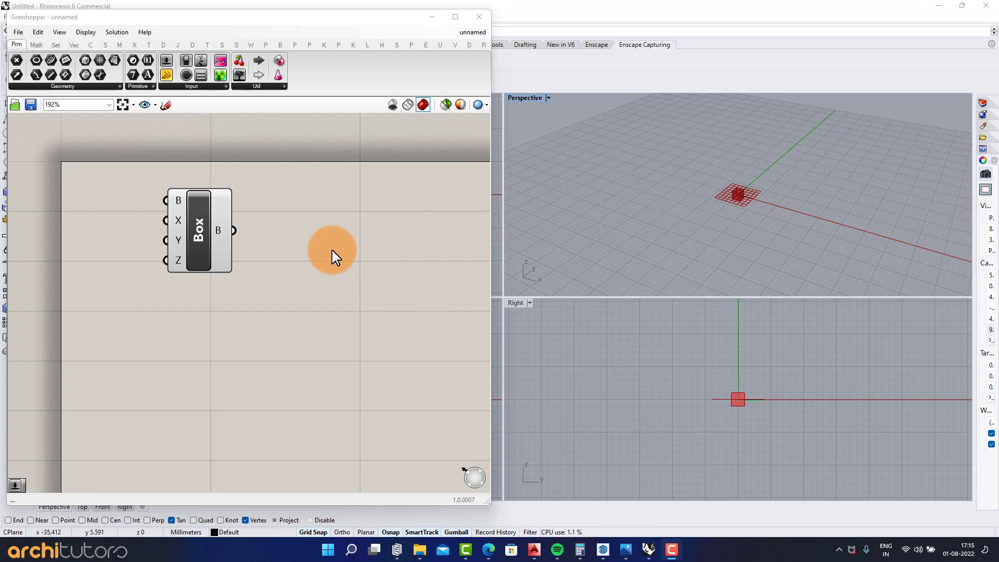
Maximize the Perspective viewport around the box preview
scroll(706, 194, up, 2)
double_click(524, 98)
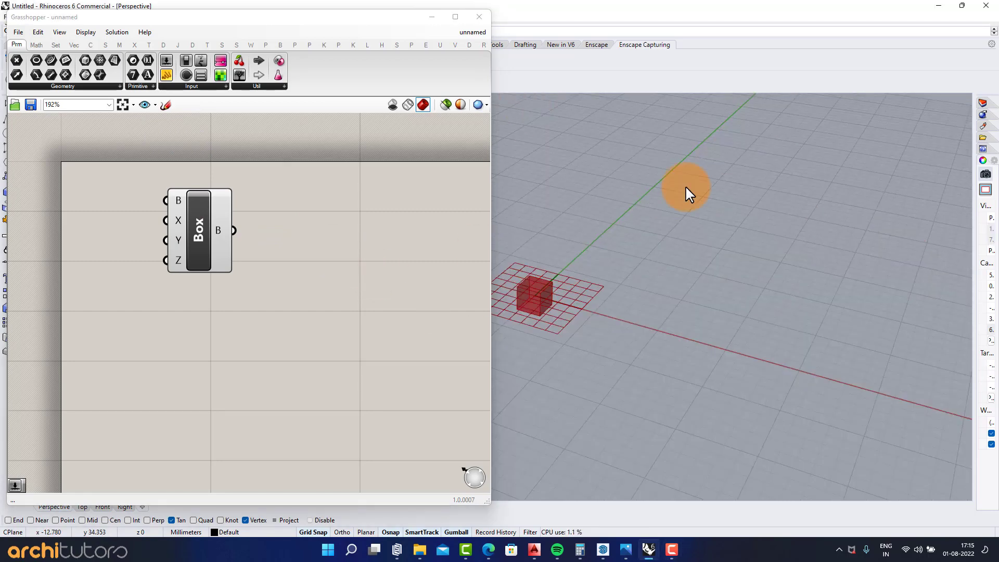
scroll(125, 218, up, 1)
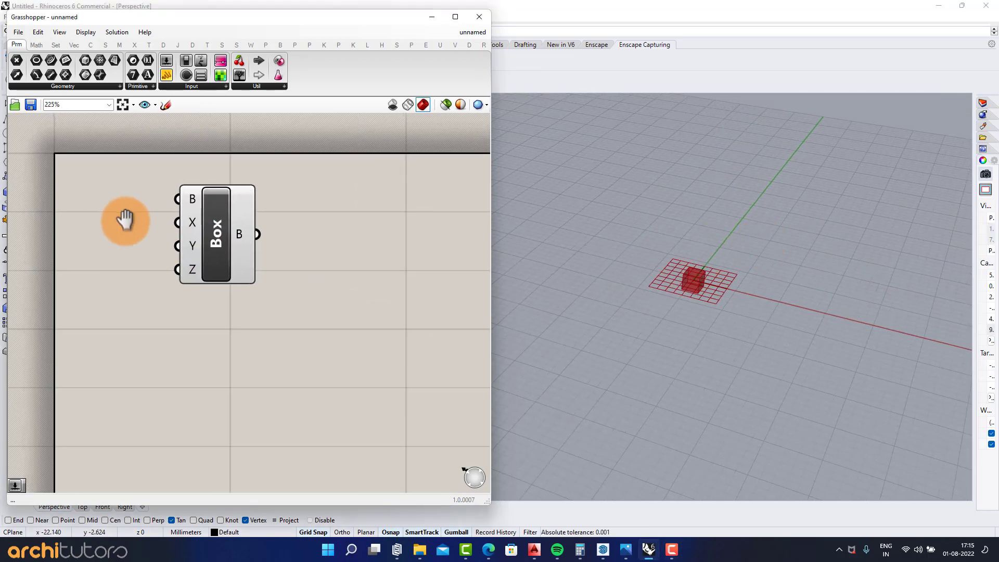
Create a number slider with value 4 and connect it to the box's X input
double_click(154, 249)
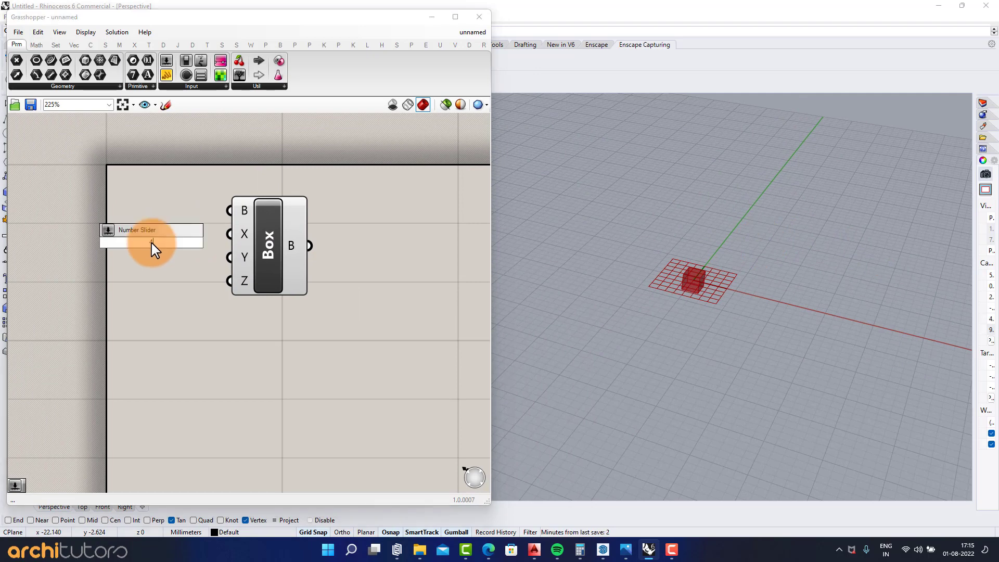
text(4)
key(Return)
drag(311, 263, 343, 262)
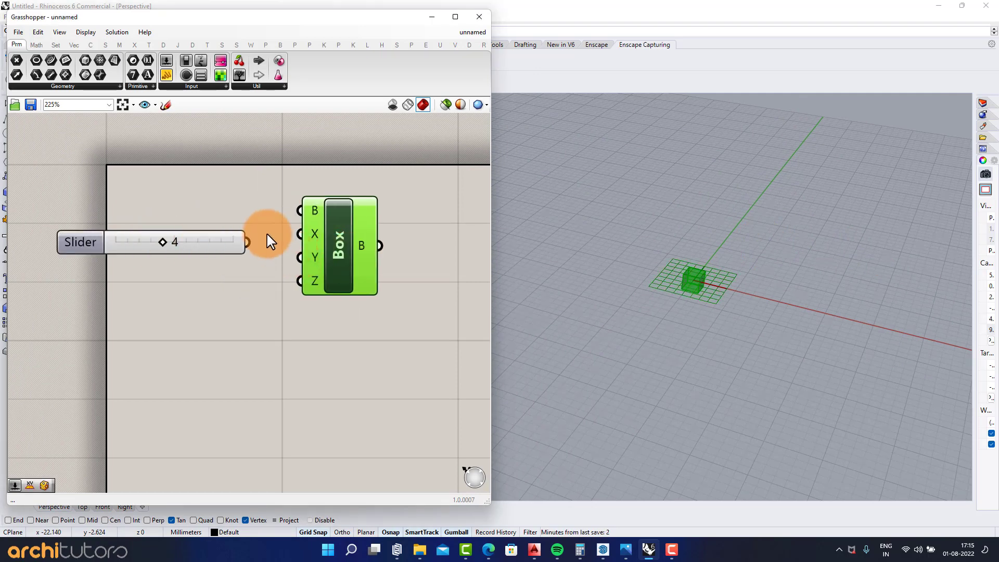
drag(251, 240, 293, 234)
click(243, 282)
key(ctrl+z)
Create a number slider with value 25 and connect it to the box's Y input
double_click(159, 297)
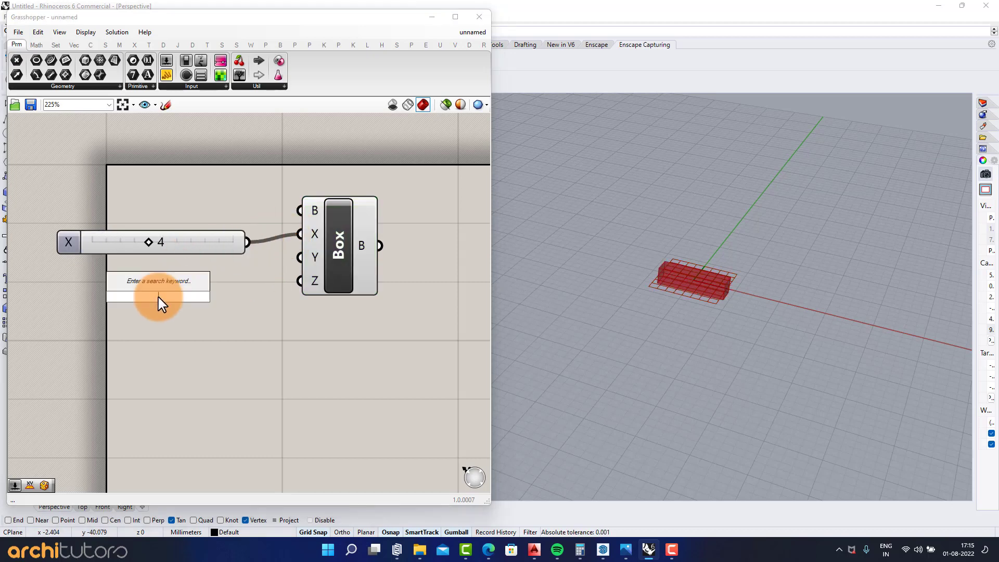
text(25)
key(Return)
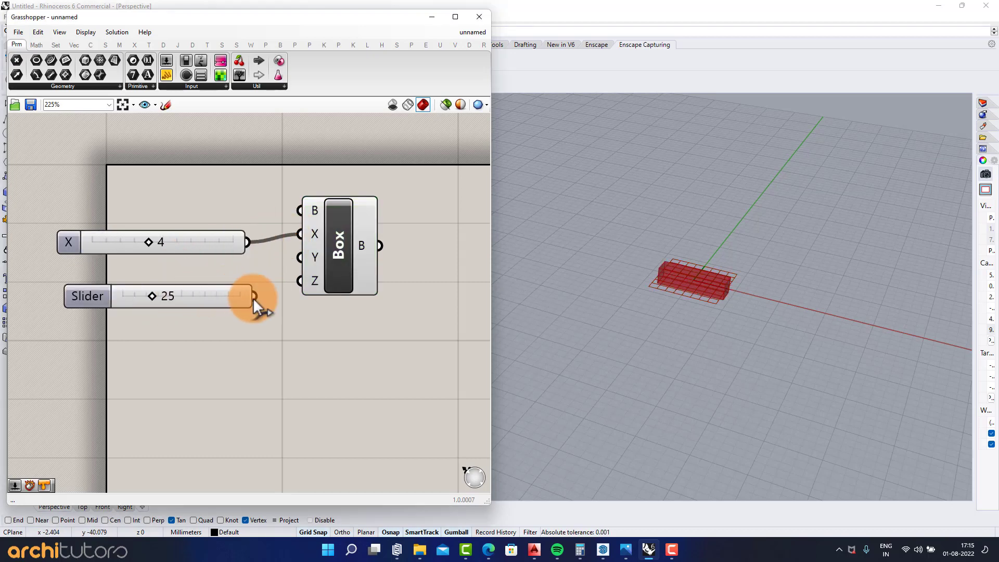
drag(283, 261, 393, 275)
click(267, 368)
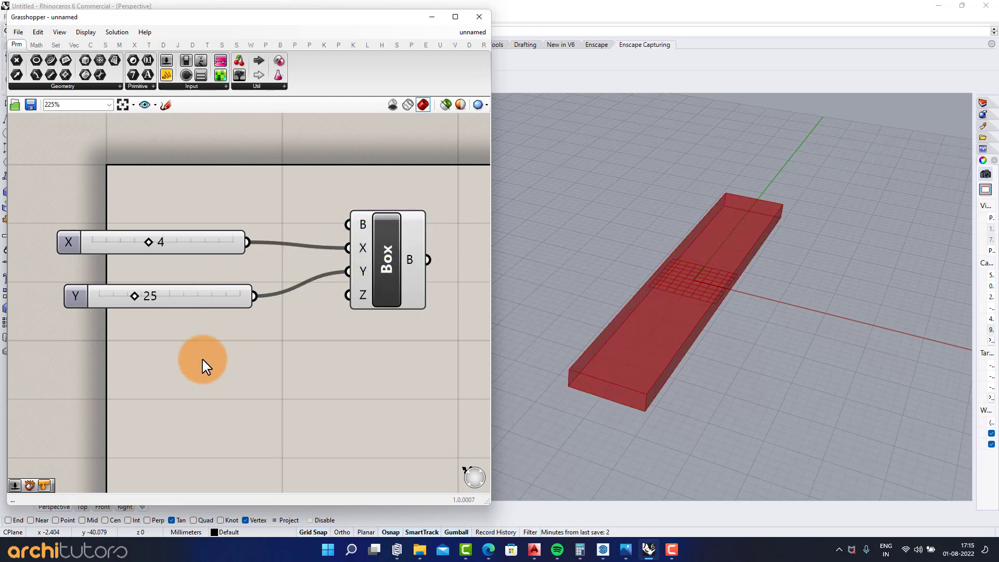
Duplicate the Y slider below, connect the copy to the box's Z input and set it to 5
click(208, 294)
alt+drag(208, 294, 348, 295)
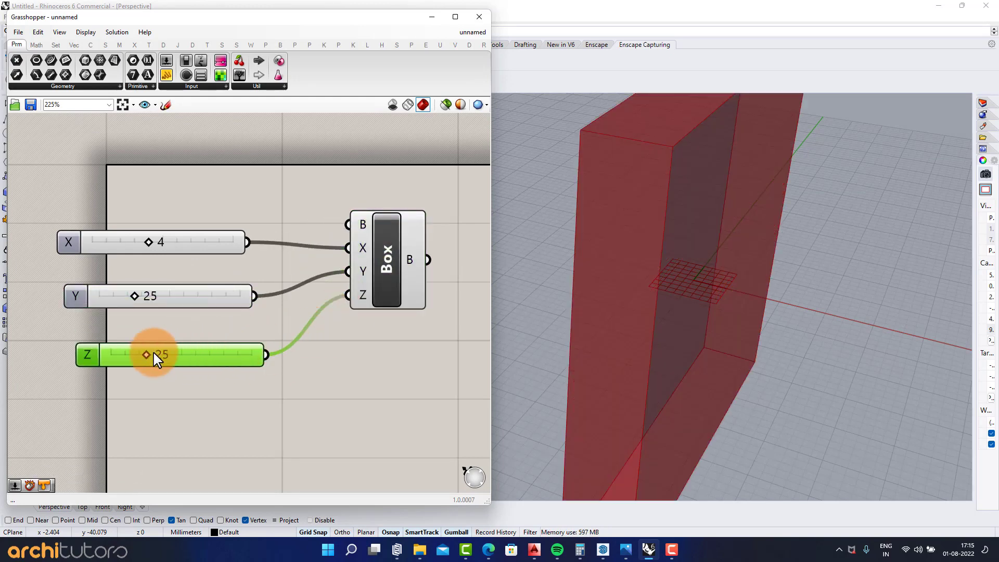
drag(152, 356, 117, 355)
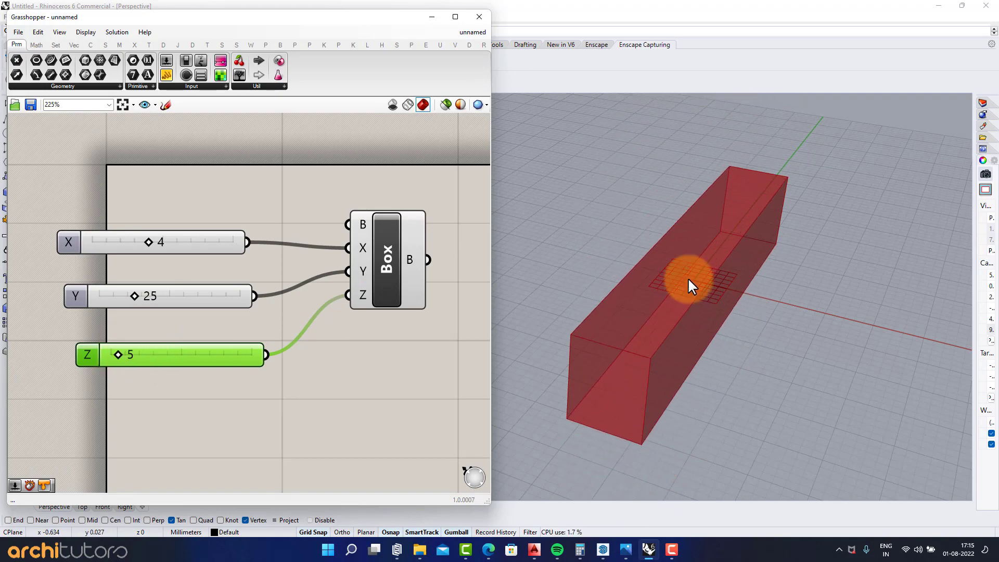
Adjust the box proportions by setting the Y slider to 36 and the Z slider to 6
right_drag(689, 280, 633, 279)
mouse_move(149, 241)
mouse_down()
mouse_move(110, 245)
mouse_move(156, 245)
mouse_move(148, 245)
mouse_up()
mouse_move(135, 295)
mouse_down()
mouse_move(127, 298)
mouse_move(149, 303)
mouse_up()
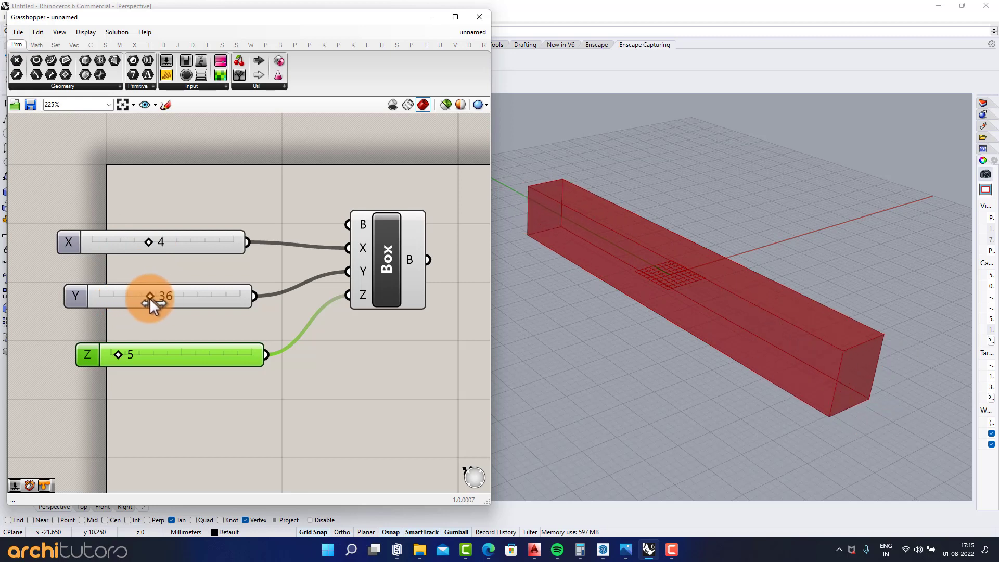
scroll(698, 215, down, 2)
shift+right_drag(698, 215, 703, 254)
shift+right_drag(702, 254, 668, 244)
mouse_move(117, 354)
mouse_down()
mouse_move(139, 352)
mouse_move(119, 351)
mouse_up()
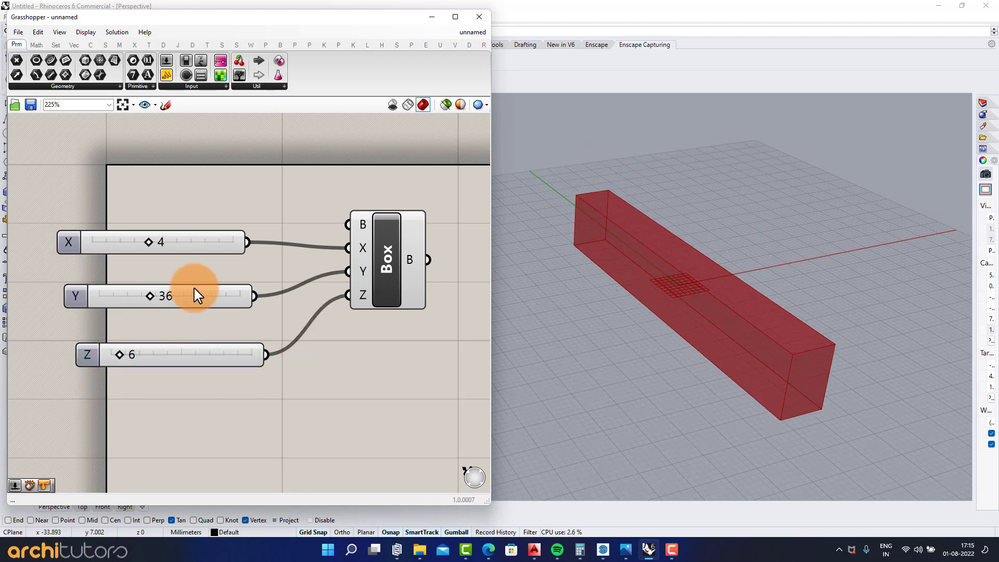
Add a Deconstruct Brep component after the box and feed the box output into its B input
scroll(238, 252, down, 3)
scroll(234, 283, up, 3)
double_click(252, 277)
text(del)
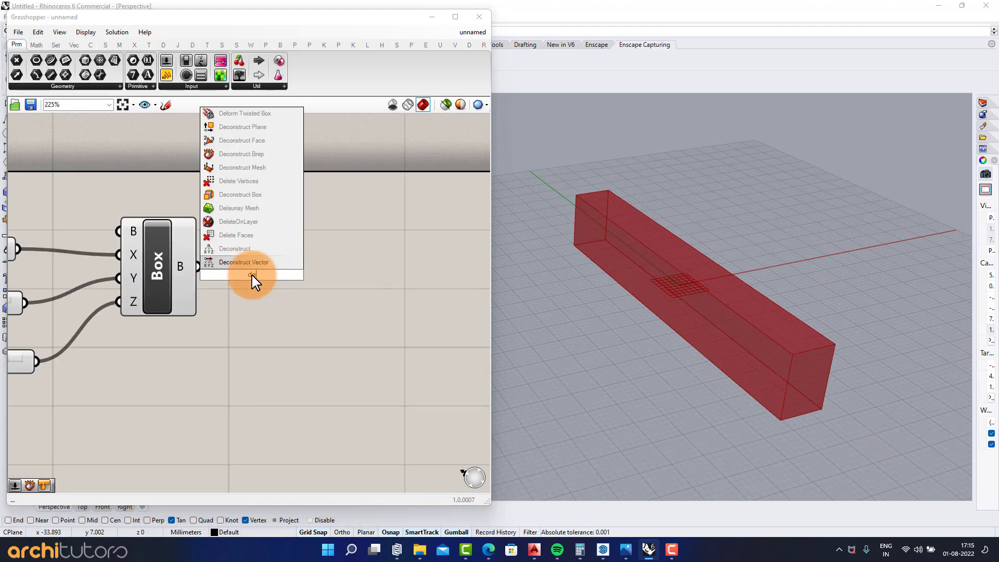
text(br)
click(256, 263)
scroll(209, 279, up, 1)
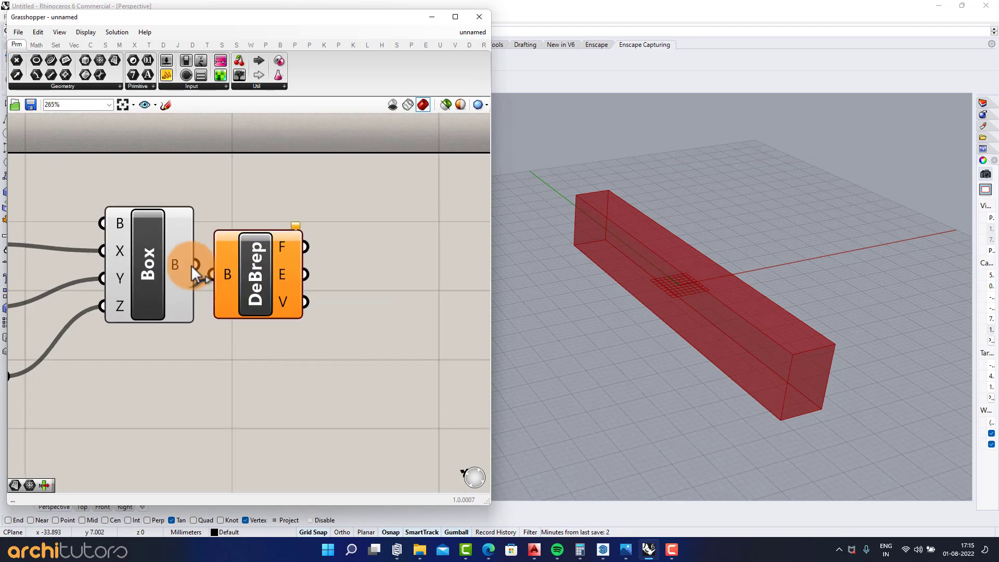
drag(191, 264, 303, 251)
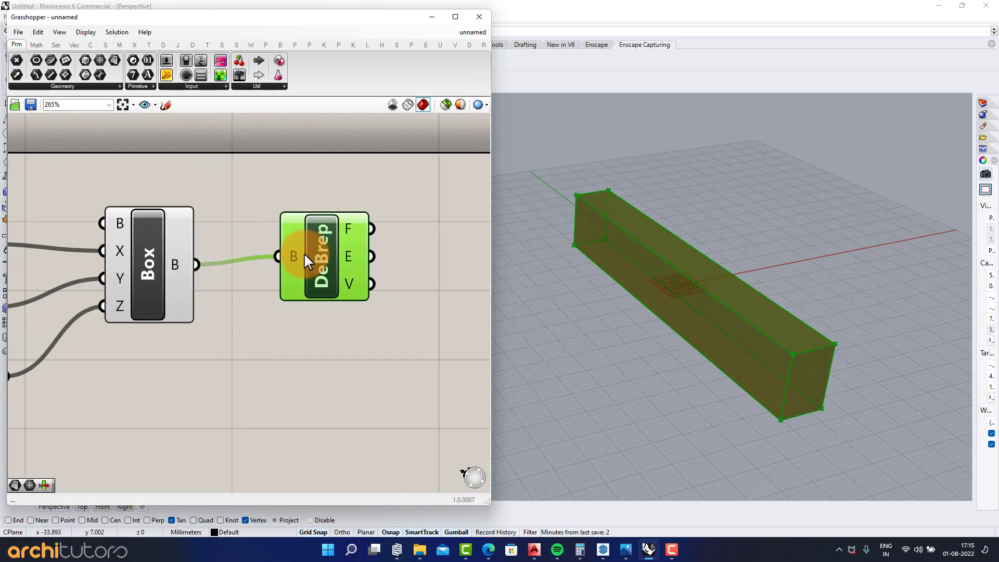
click(249, 313)
Add a List Item component and connect the deconstructed brep's faces output to its list input
right_drag(447, 257, 328, 265)
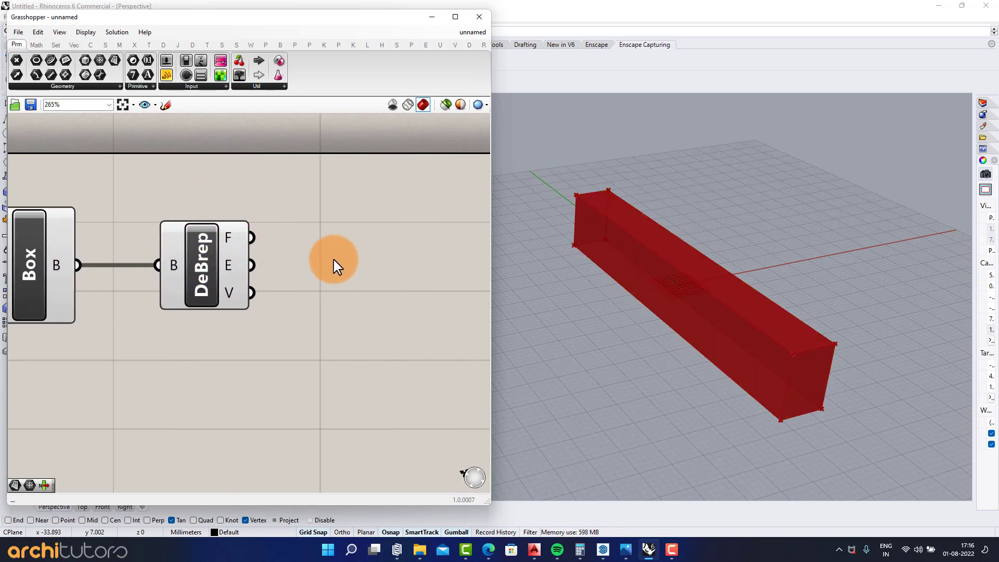
double_click(333, 267)
text(lis)
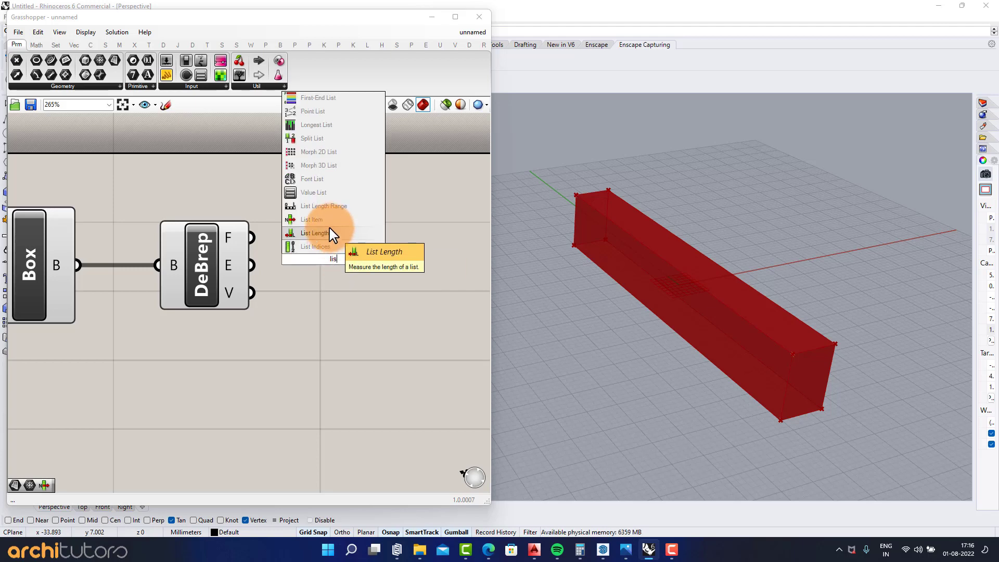
click(315, 219)
drag(274, 229, 286, 230)
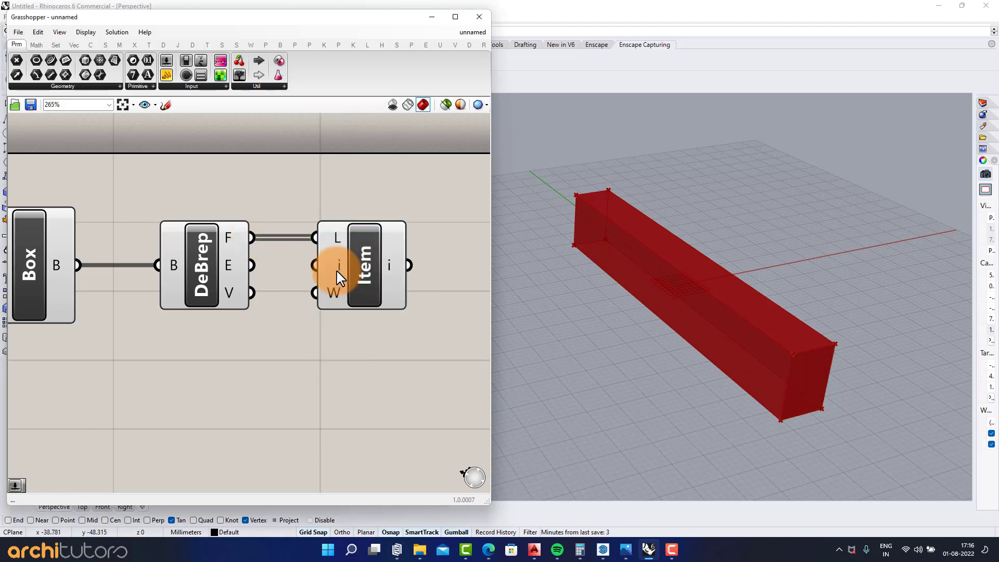
Add two extra outputs, +1 and +2, to the List Item component
scroll(312, 274, up, 3)
click(390, 312)
scroll(390, 312, up, 2)
click(390, 312)
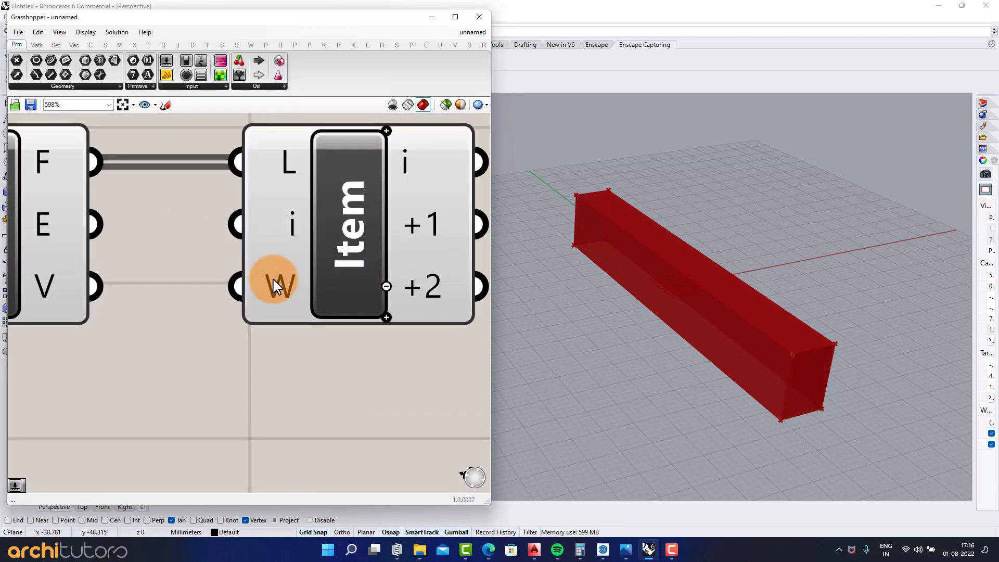
Add an Area component and connect List Item's i output to its geometry input
scroll(272, 276, down, 4)
right_drag(324, 251, 166, 258)
double_click(284, 216)
text(area)
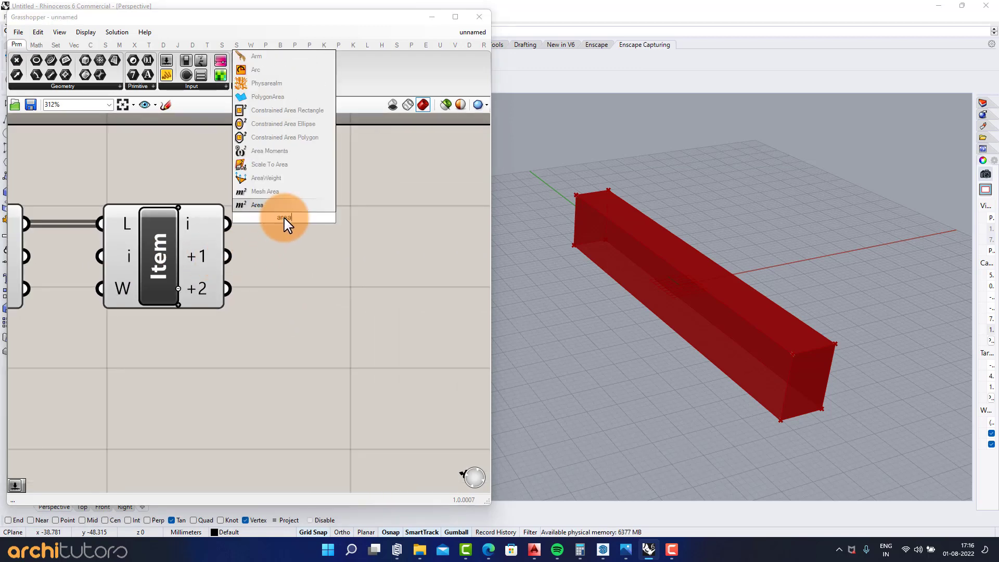
click(285, 206)
drag(223, 220, 273, 213)
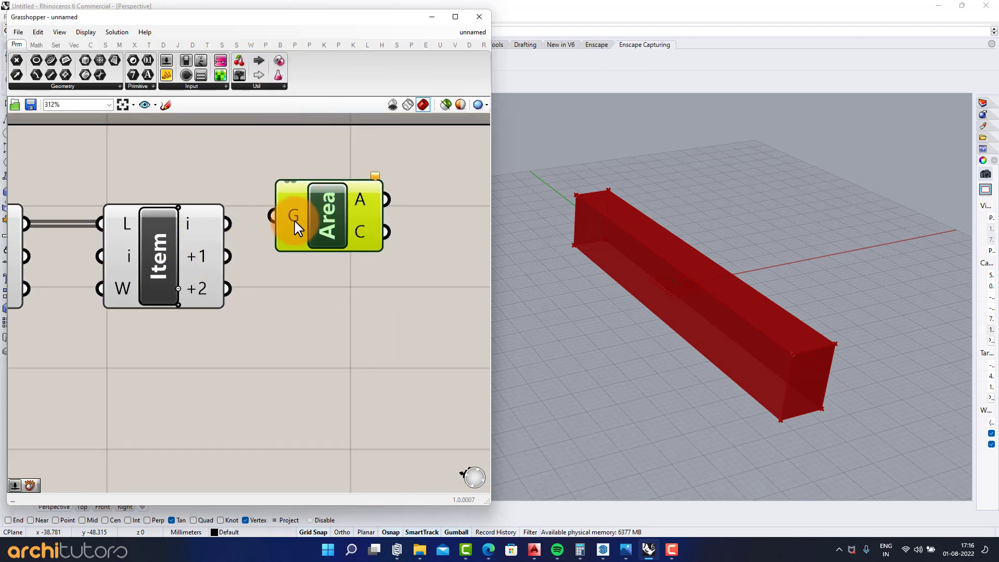
click(321, 293)
Duplicate the Area component below the original and connect List Item's +2 output to the copy's geometry input
scroll(322, 288, down, 3)
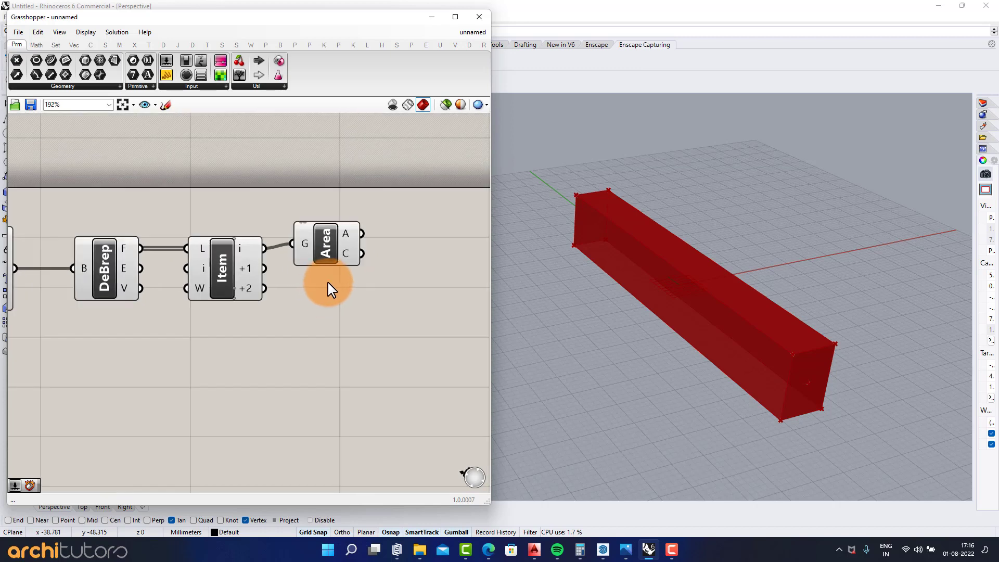
right_drag(327, 288, 258, 279)
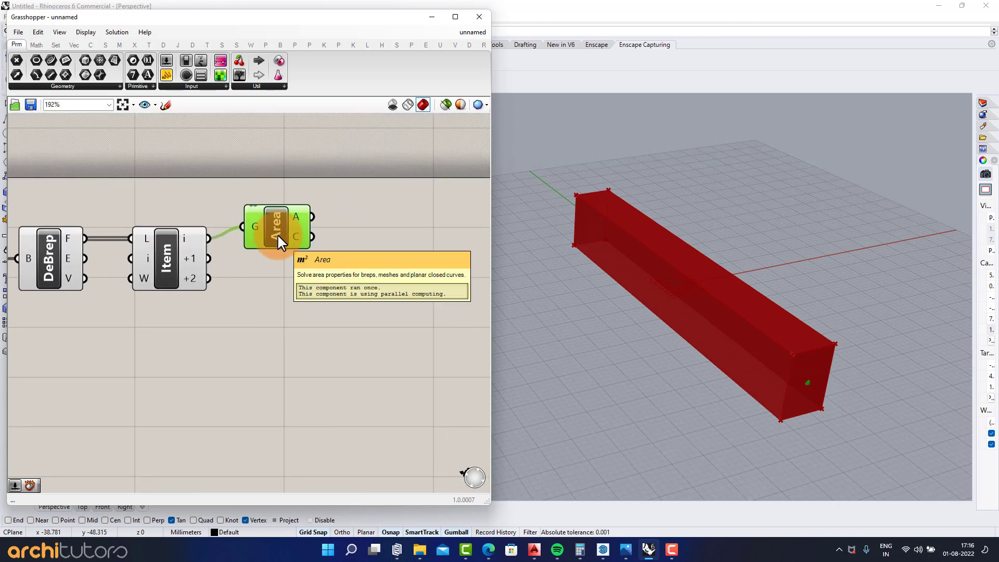
alt+drag(277, 233, 273, 317)
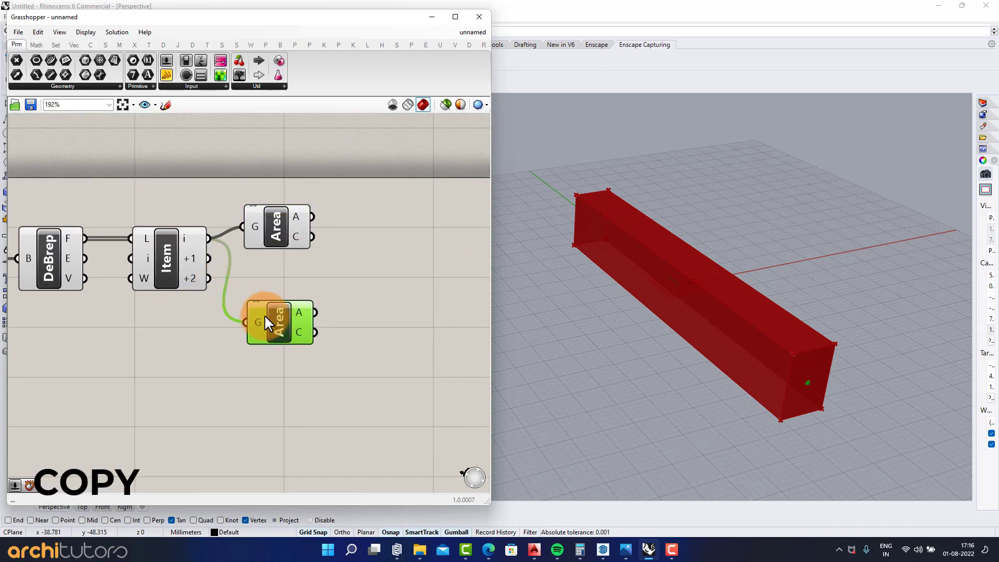
drag(208, 278, 264, 308)
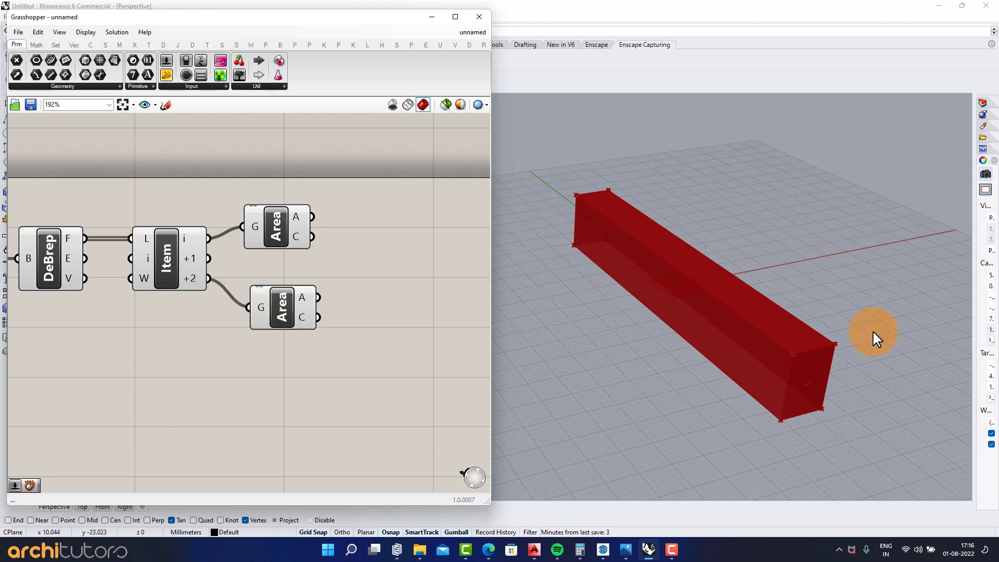
mouse_move(873, 330)
right_down()
mouse_move(961, 330)
mouse_move(853, 335)
mouse_move(885, 317)
mouse_move(876, 322)
right_up()
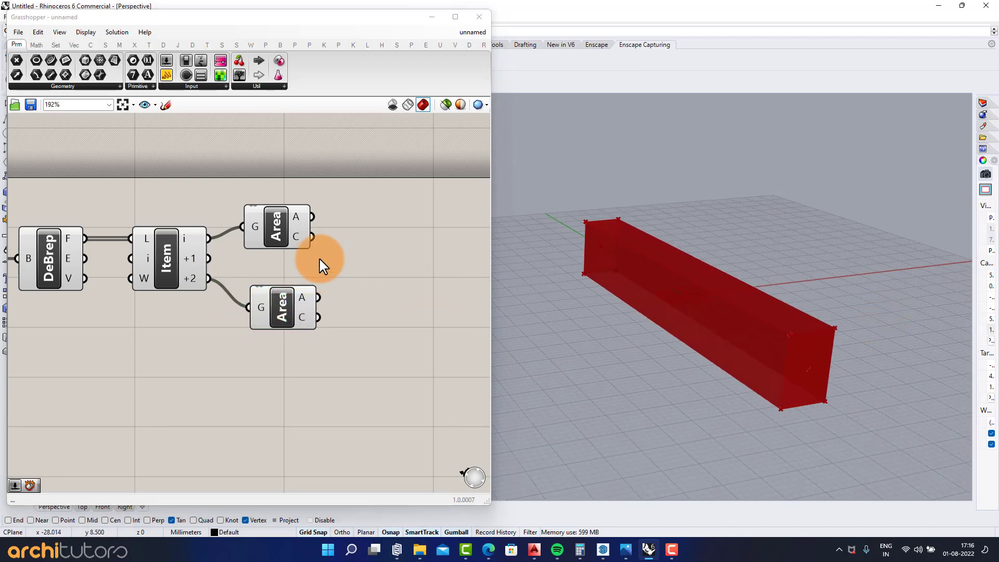
Add a Line component and connect the centroid outputs of the two Area components to its A and B inputs
scroll(324, 267, up, 3)
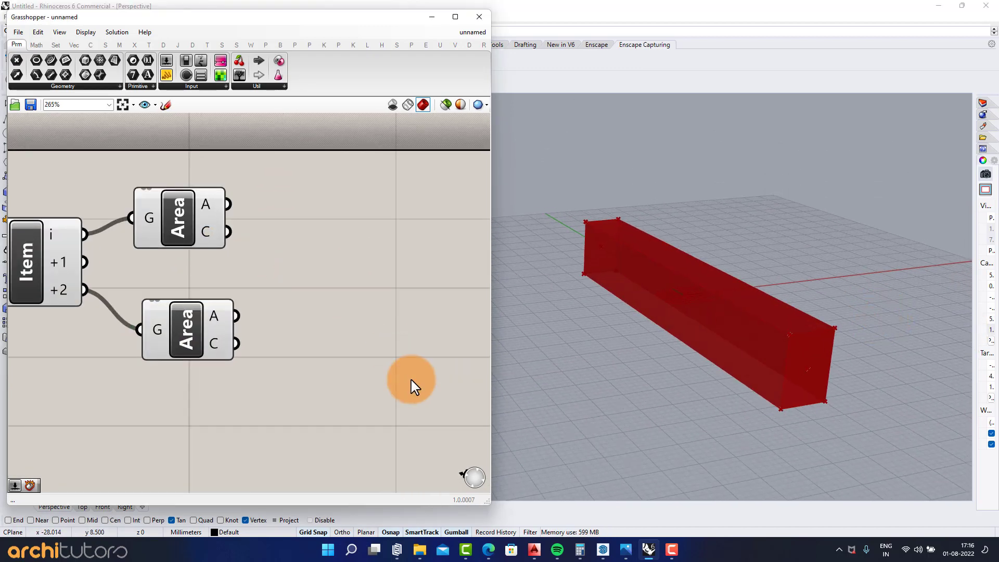
double_click(302, 267)
text(li)
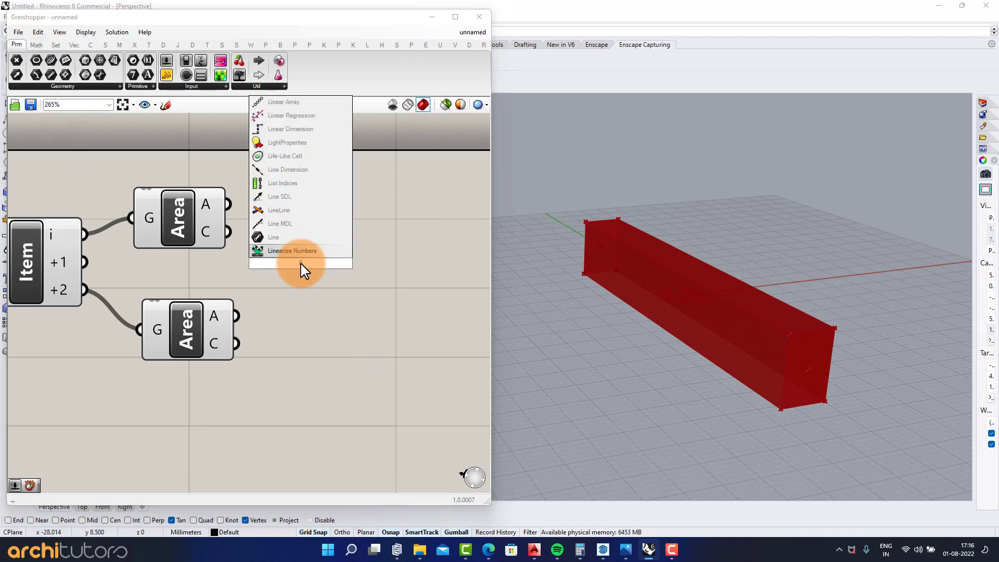
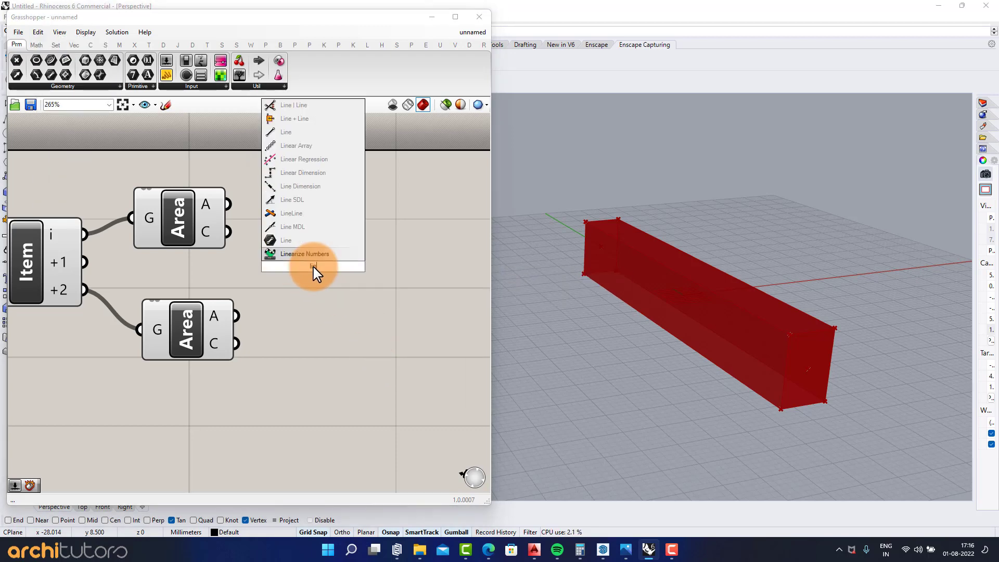
click(312, 252)
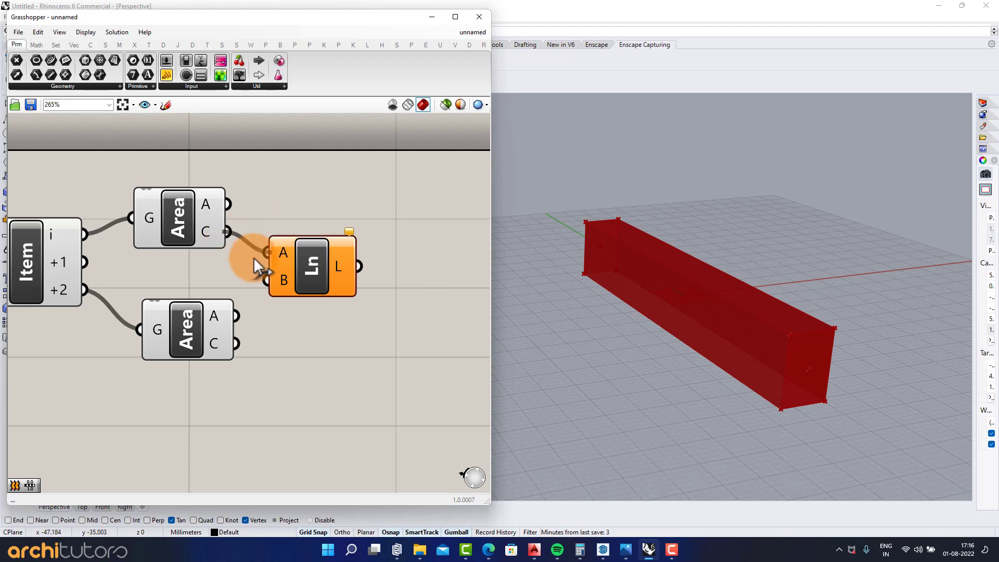
click(315, 268)
Hide the preview of every component except Line, from the sliders through the two Area components
scroll(331, 262, down, 6)
drag(299, 229, 124, 320)
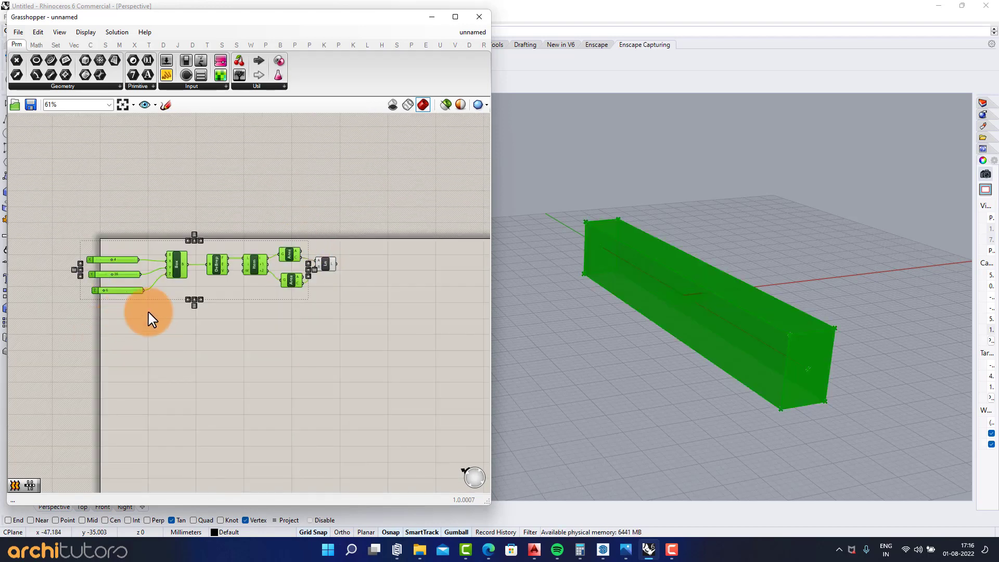
middle_click(192, 303)
click(218, 273)
scroll(325, 264, up, 6)
scroll(308, 286, up, 1)
right_drag(308, 285, 218, 260)
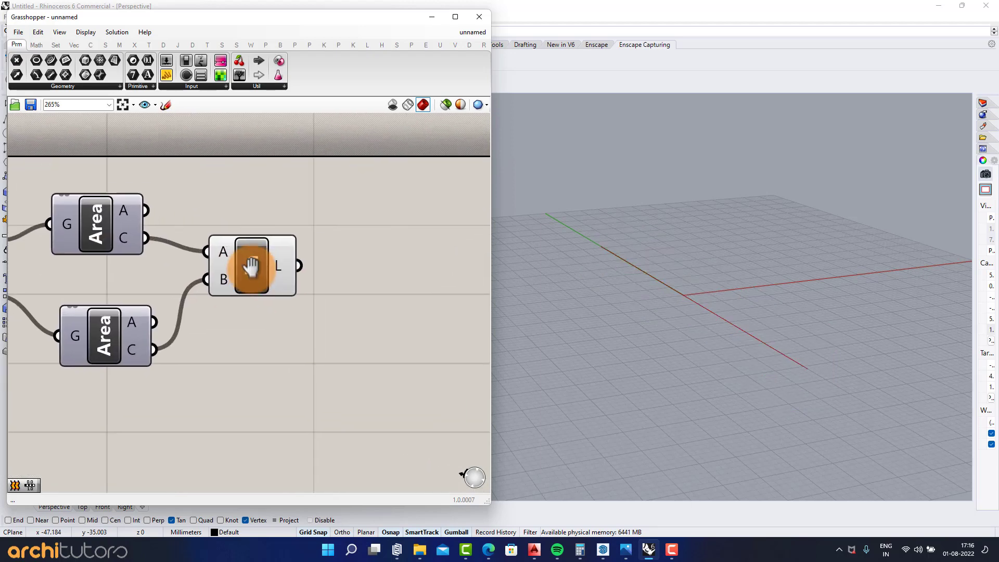
Add a Twist component and place it to the right of and below the Line component
scroll(218, 261, down, 2)
right_drag(297, 294, 303, 293)
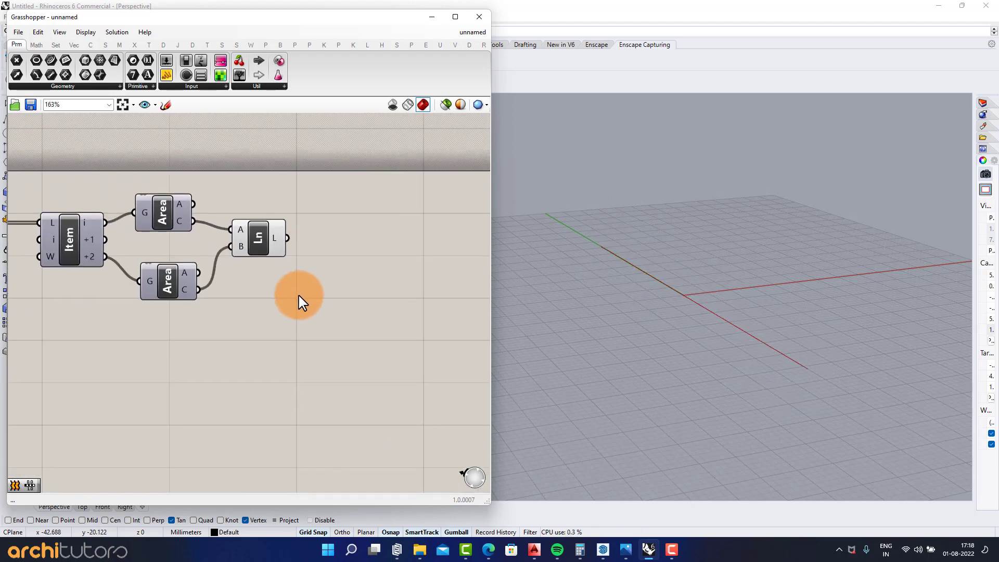
double_click(298, 297)
text(tw)
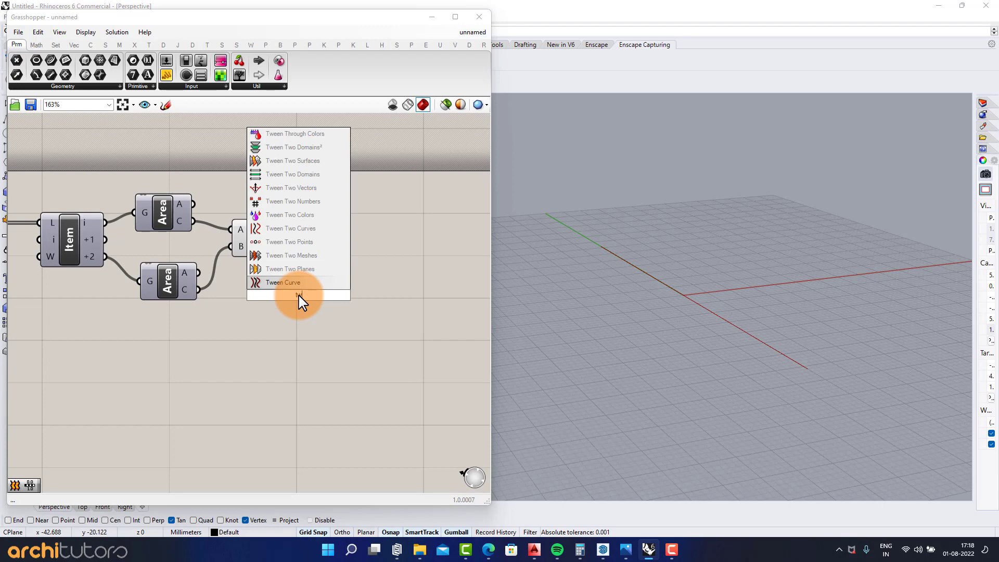
text(u)
key(Escape)
double_click(297, 300)
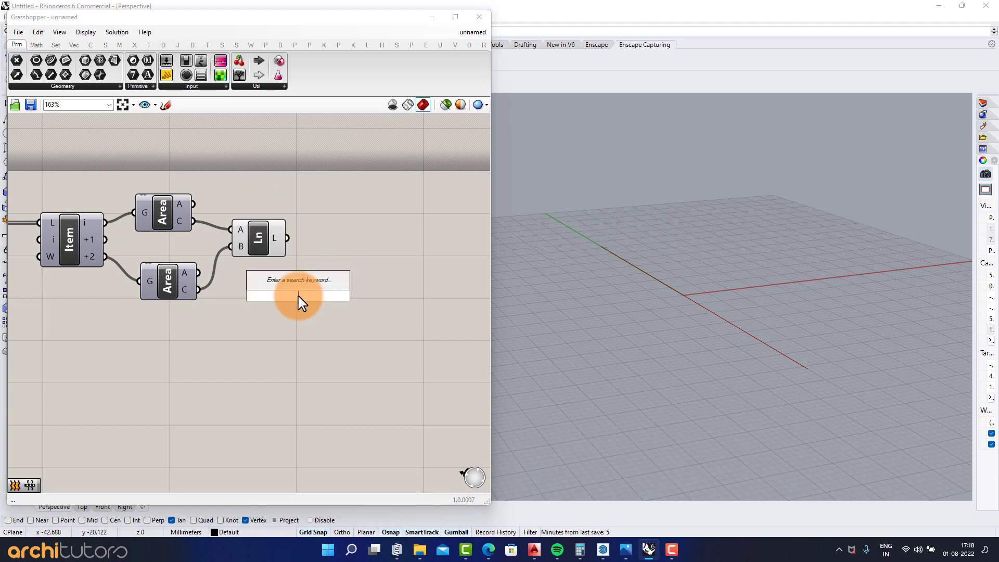
text(tw)
click(291, 284)
scroll(292, 267, down, 2)
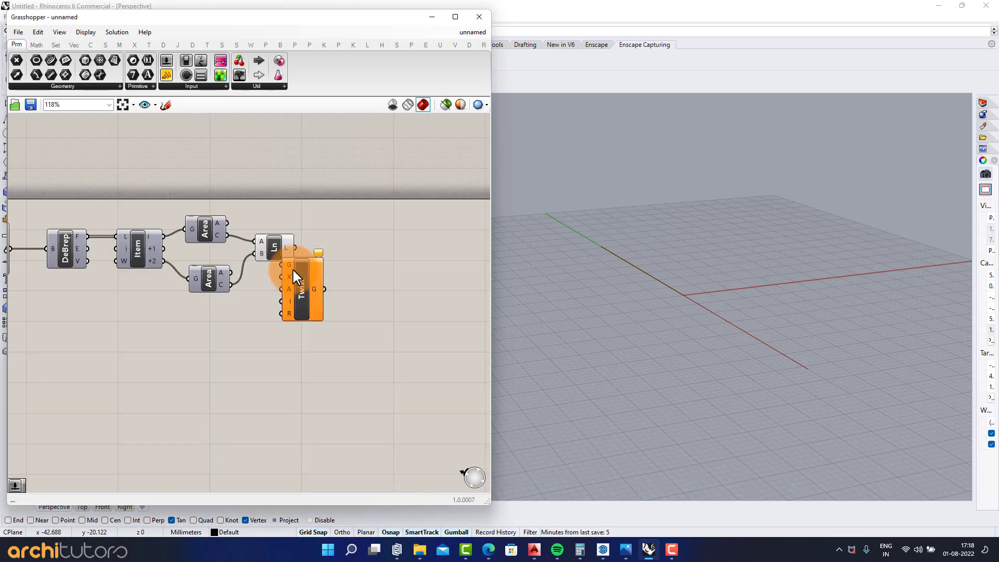
drag(385, 293, 400, 296)
Connect the Box output to Twist's G input and the Line output to its X input
click(313, 298)
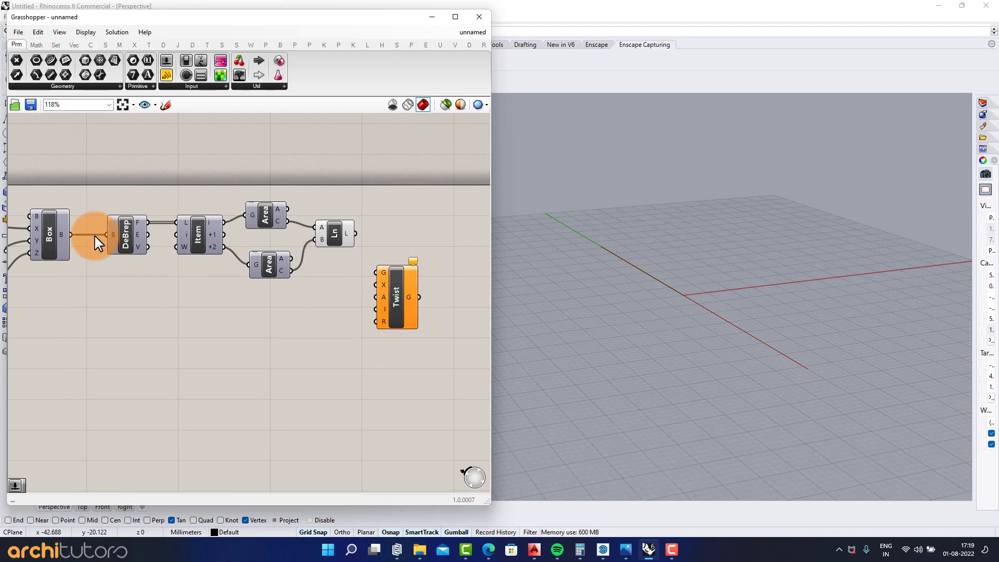
scroll(94, 236, up, 1)
right_drag(401, 279, 169, 276)
scroll(168, 276, up, 2)
drag(236, 300, 314, 293)
click(219, 309)
drag(336, 290, 303, 288)
click(215, 330)
Narrow the Grasshopper window and orient the Perspective viewport to show the whole twisted box
right_drag(652, 296, 801, 293)
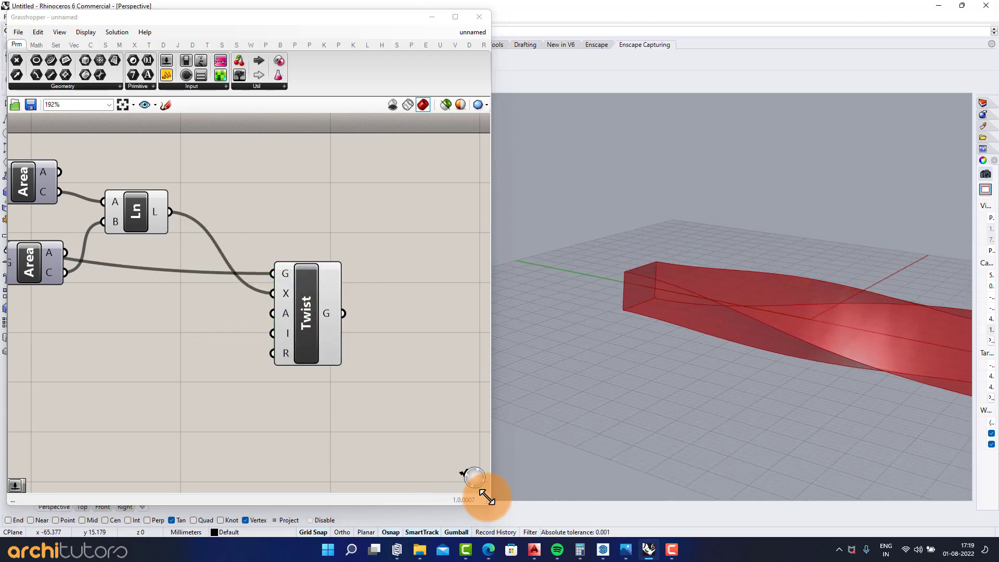
click(492, 505)
drag(492, 505, 402, 506)
shift+right_drag(709, 297, 603, 281)
mouse_move(672, 311)
right_down()
mouse_move(691, 311)
mouse_move(680, 309)
right_up()
click(194, 302)
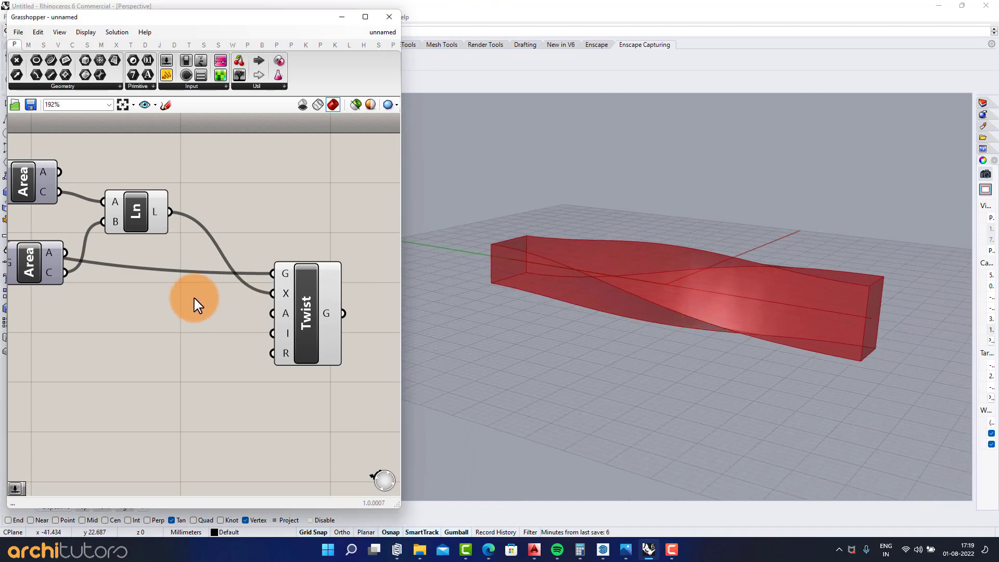
Add a number slider at 360, connect it to Twist's A input, and set that input to degrees
scroll(130, 330, up, 1)
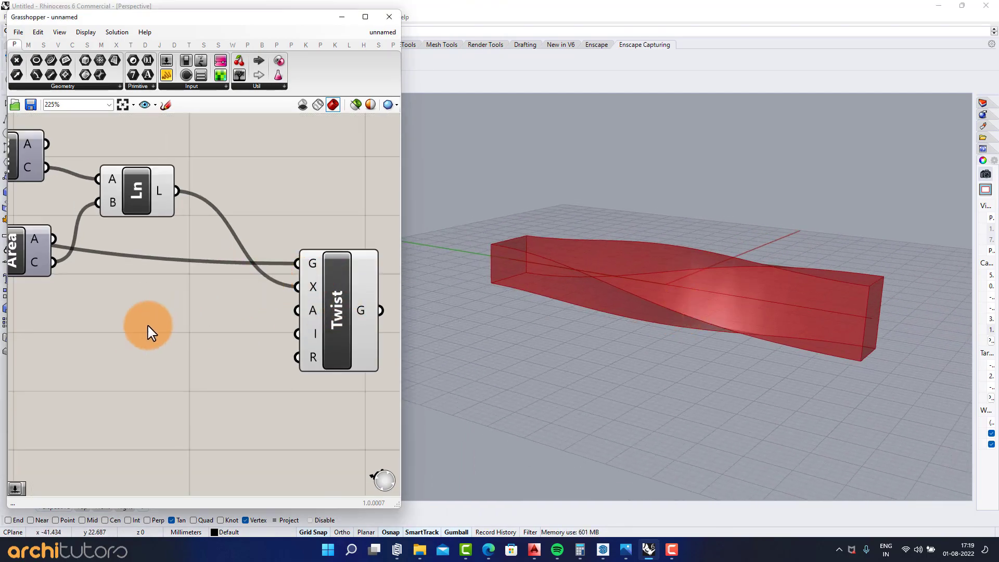
double_click(149, 331)
key(Return)
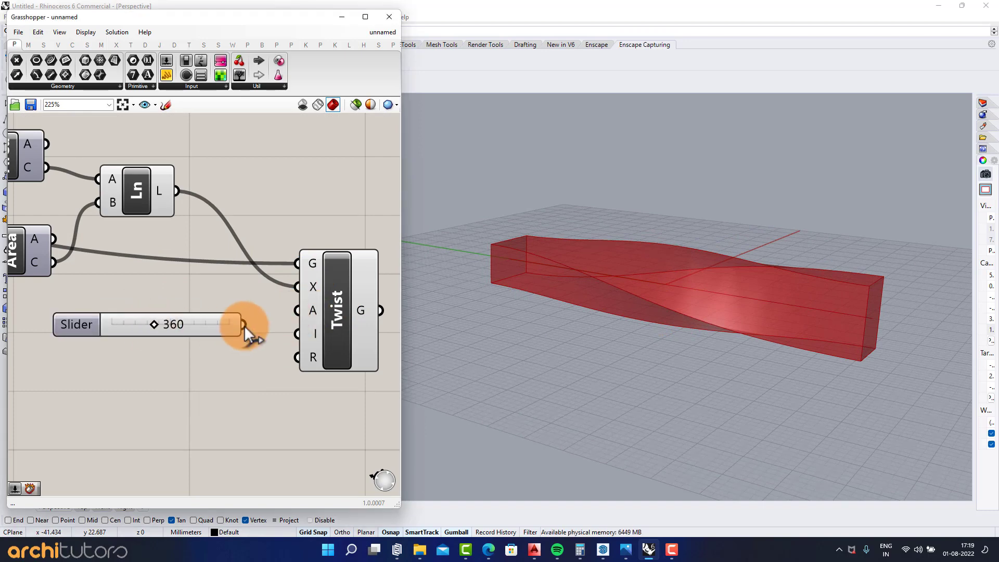
drag(295, 325, 281, 332)
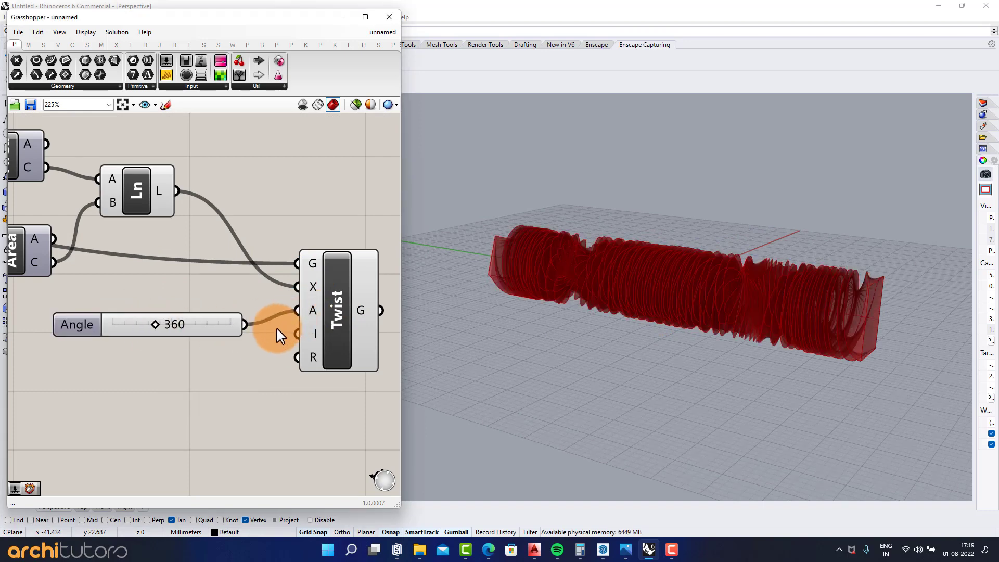
right_click(314, 318)
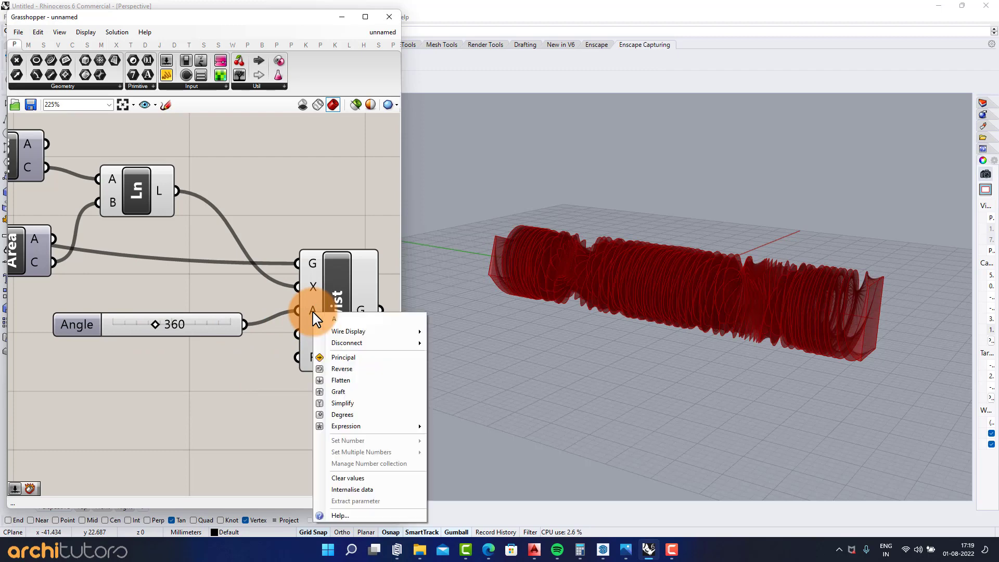
click(328, 416)
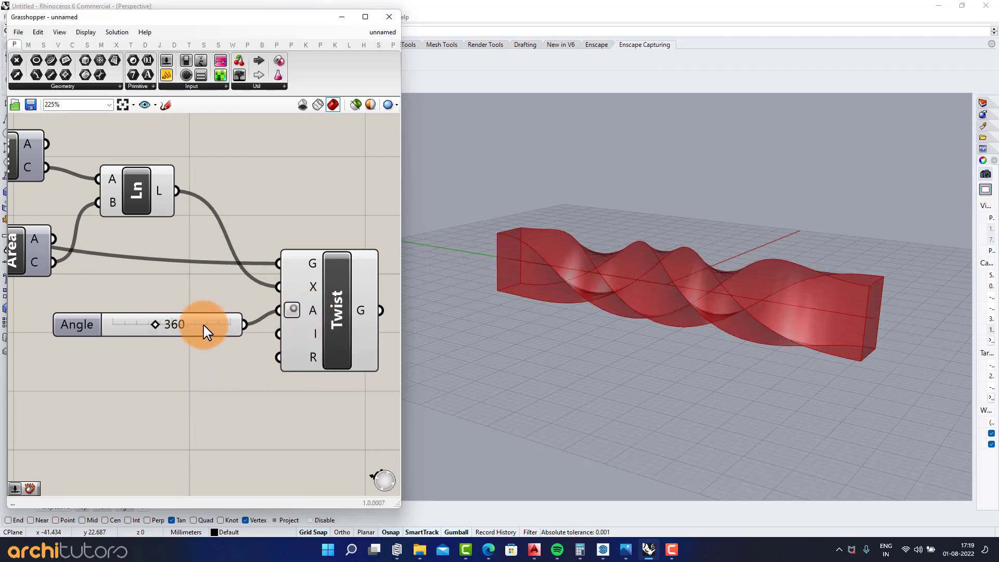
Move the Angle slider farther from the Twist component and set the twist angle to 164
drag(205, 326, 153, 331)
click(297, 379)
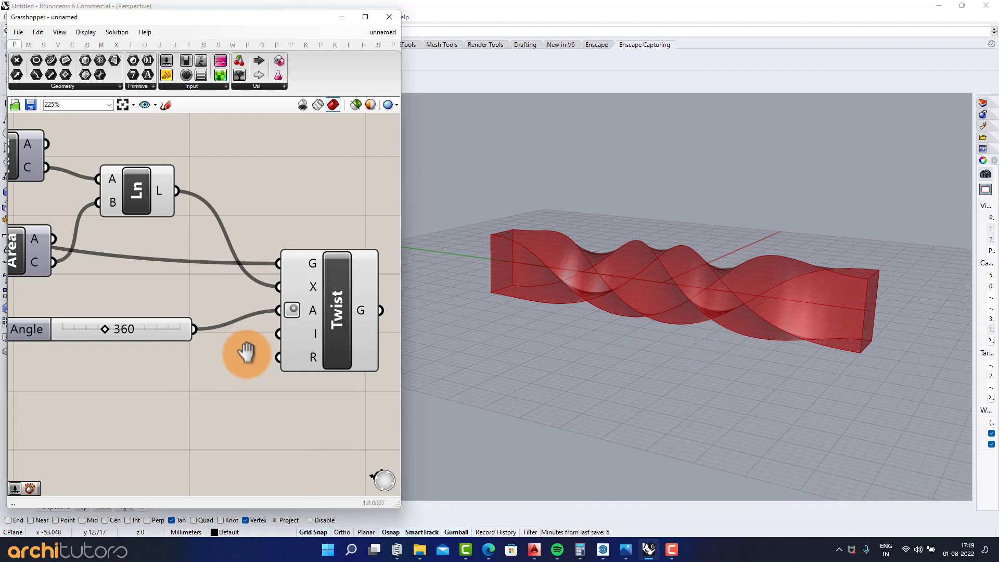
scroll(187, 332, up, 3)
drag(240, 341, 202, 343)
drag(279, 346, 236, 348)
scroll(216, 302, down, 2)
right_drag(300, 295, 179, 280)
scroll(178, 281, down, 1)
drag(326, 286, 323, 300)
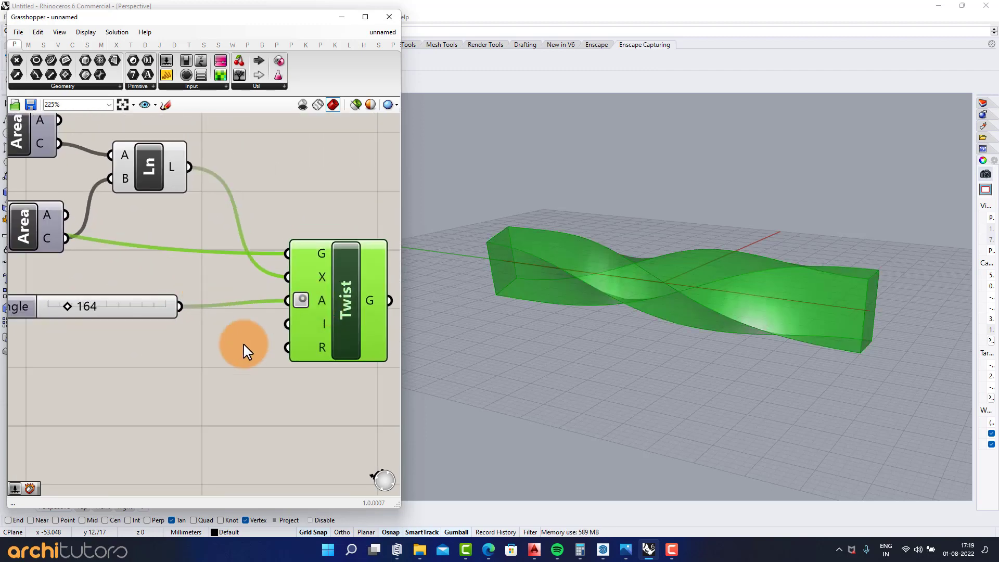
click(245, 344)
Add a Contour component for surfaces and connect Twist's G output to its S input
right_drag(298, 319, 212, 304)
scroll(211, 303, down, 2)
double_click(303, 298)
text(c)
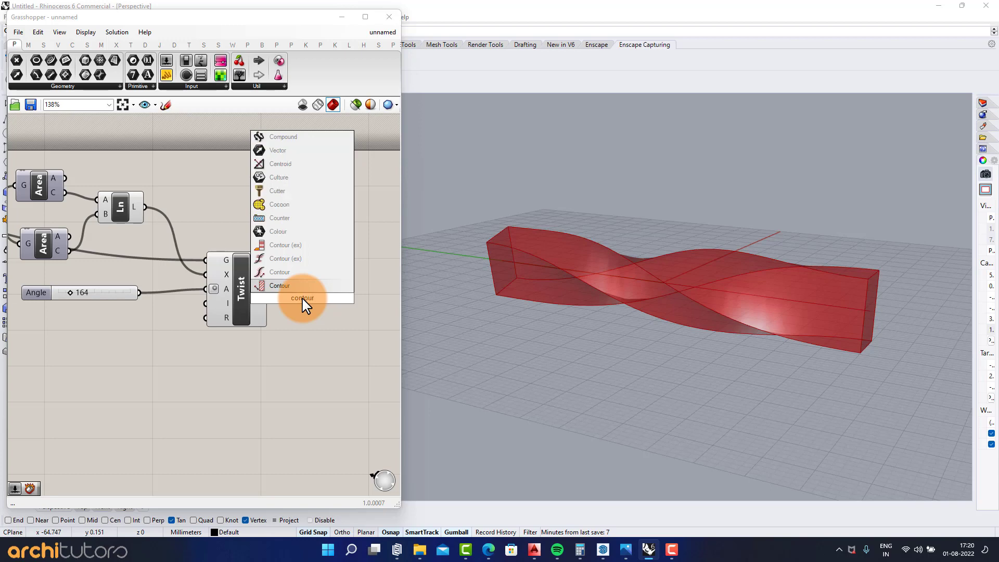
text(ontour)
click(290, 285)
scroll(287, 289, up, 3)
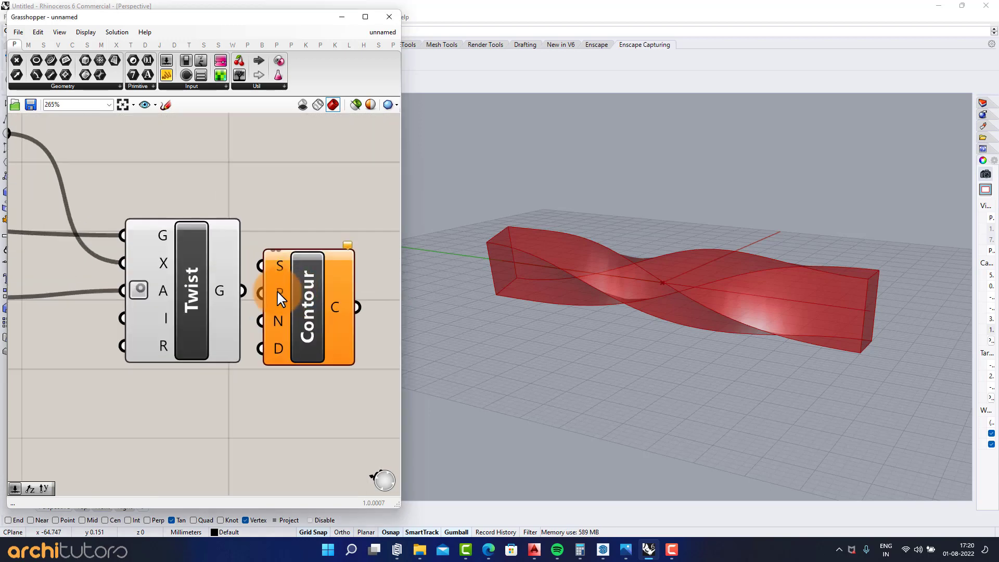
drag(262, 258, 262, 260)
Reposition the Contour component below and to the right of Twist, leaving room for its other inputs
drag(294, 295, 320, 320)
click(308, 247)
scroll(250, 286, down, 3)
right_drag(220, 268, 138, 243)
scroll(259, 286, up, 1)
drag(237, 297, 284, 312)
click(308, 281)
right_drag(307, 280, 293, 275)
drag(239, 296, 242, 348)
click(137, 340)
Add a Unit Y vector component below Twist and connect it to Contour's N input
right_drag(116, 349, 181, 322)
scroll(178, 323, up, 1)
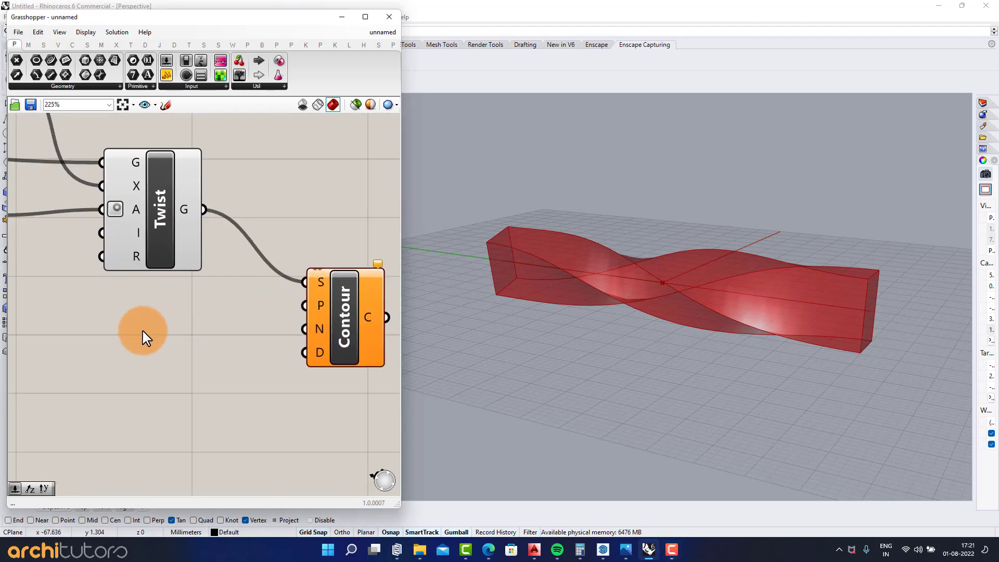
double_click(142, 330)
text(y)
key(Return)
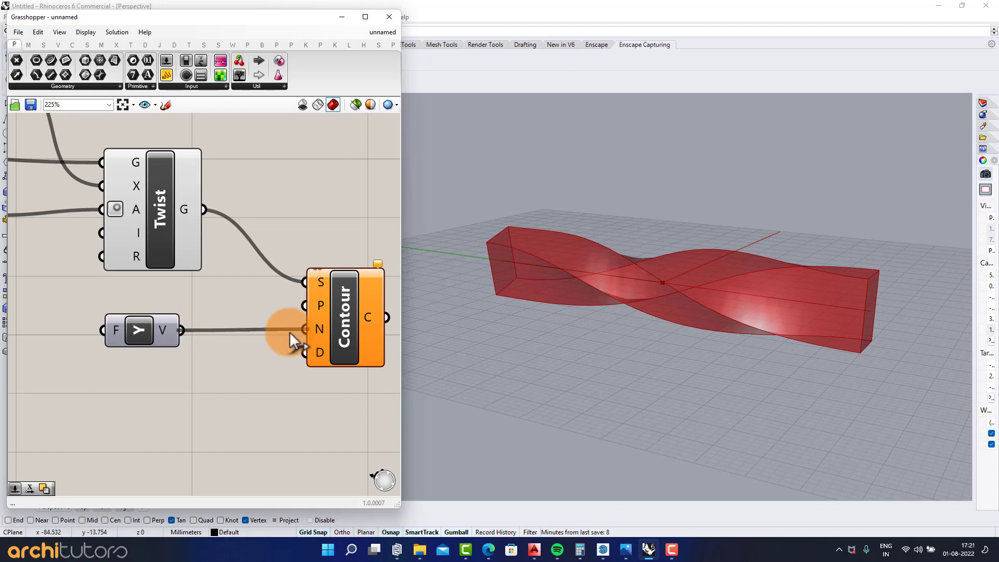
drag(334, 313, 301, 281)
click(182, 382)
Add a number slider at 0.50 below the Unit Y component and connect it to Contour's D input
right_drag(175, 386, 208, 369)
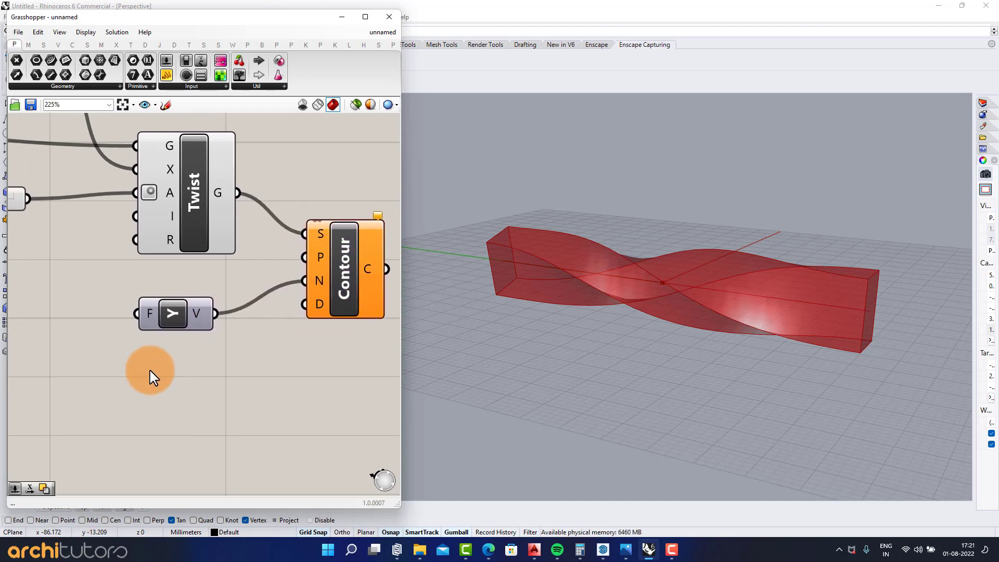
double_click(150, 370)
text(slider)
key(Return)
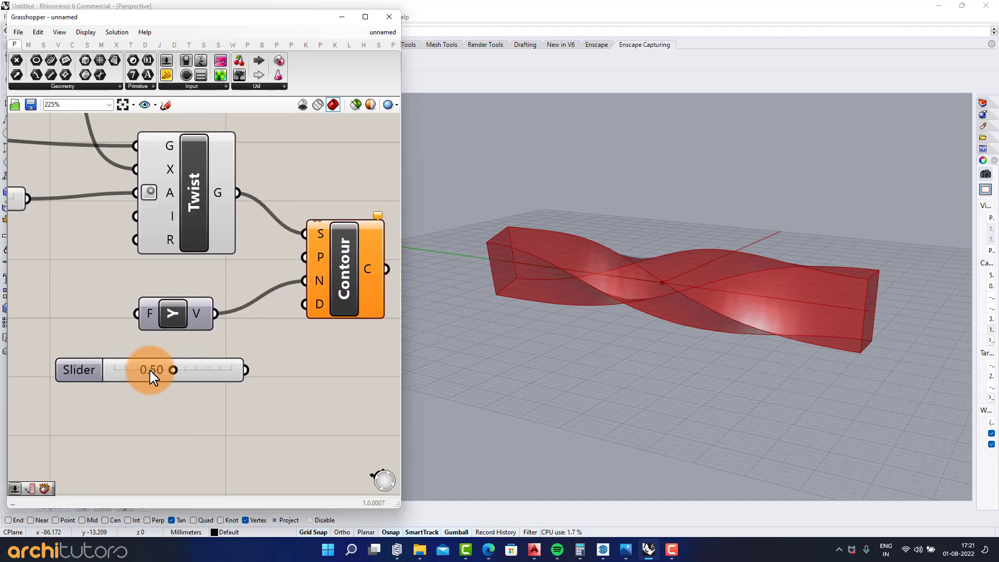
drag(301, 322, 302, 311)
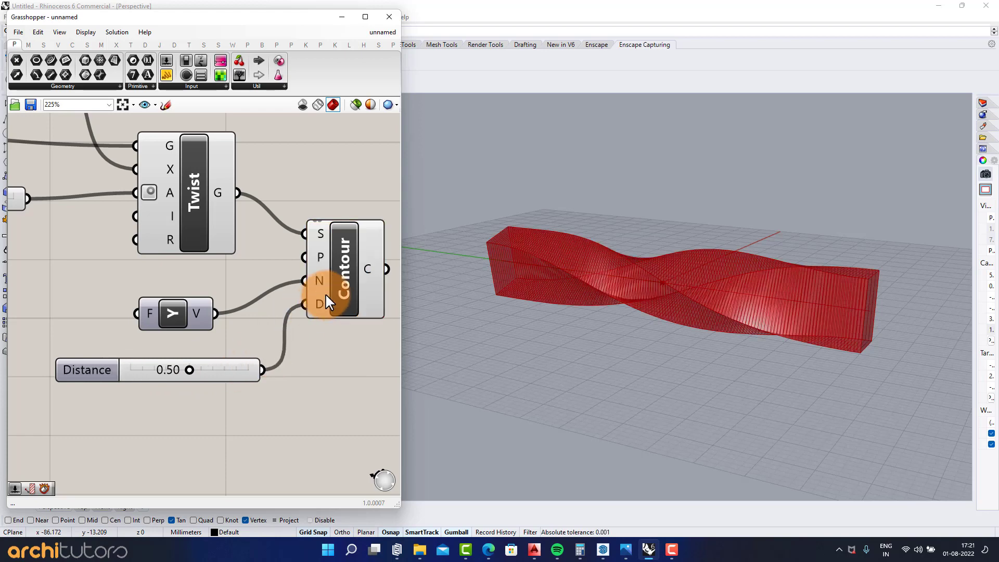
Add an Offset Curve component above Contour and connect Contour's C output to its curve input
click(328, 284)
scroll(303, 334, down, 3)
right_drag(268, 281, 211, 296)
scroll(211, 296, up, 1)
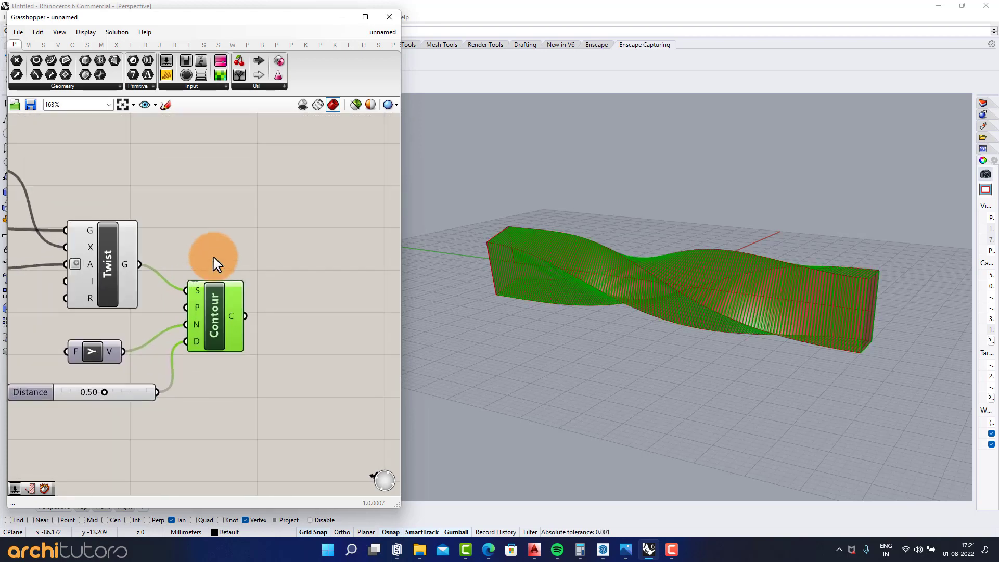
click(274, 255)
double_click(275, 230)
text(offset)
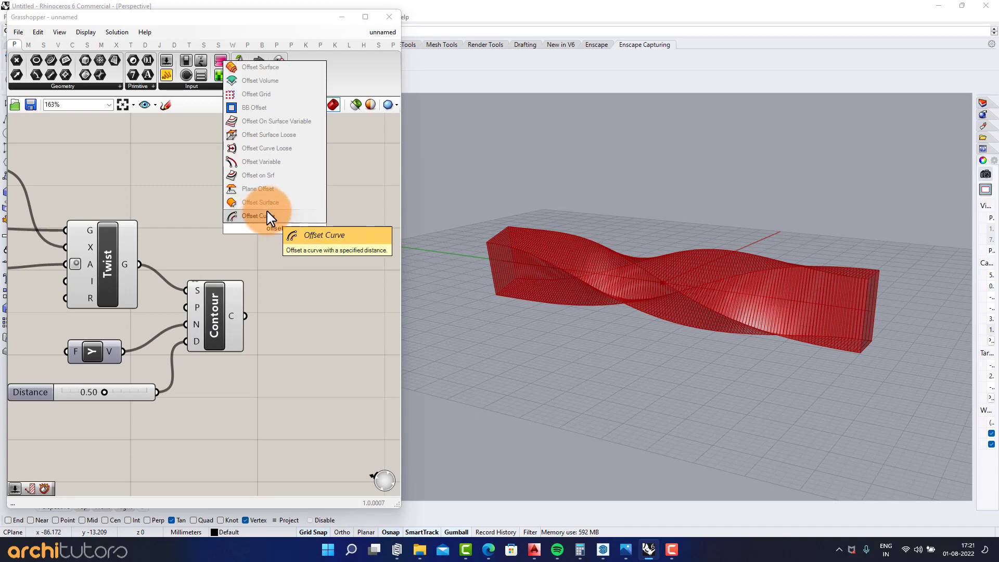
click(248, 222)
right_drag(244, 207, 190, 230)
click(159, 271)
mouse_move(273, 221)
mouse_down()
mouse_move(288, 215)
mouse_move(245, 214)
mouse_up()
scroll(263, 236, up, 2)
Add an XZ Plane component and connect it to Offset Curve's P input
right_drag(733, 231, 774, 329)
right_drag(139, 184, 195, 201)
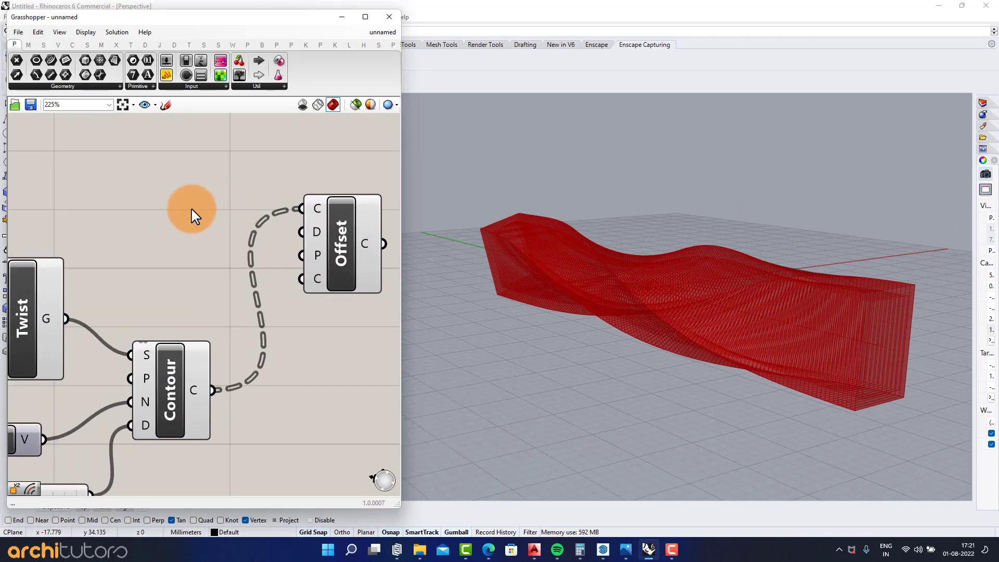
double_click(167, 230)
text(xz)
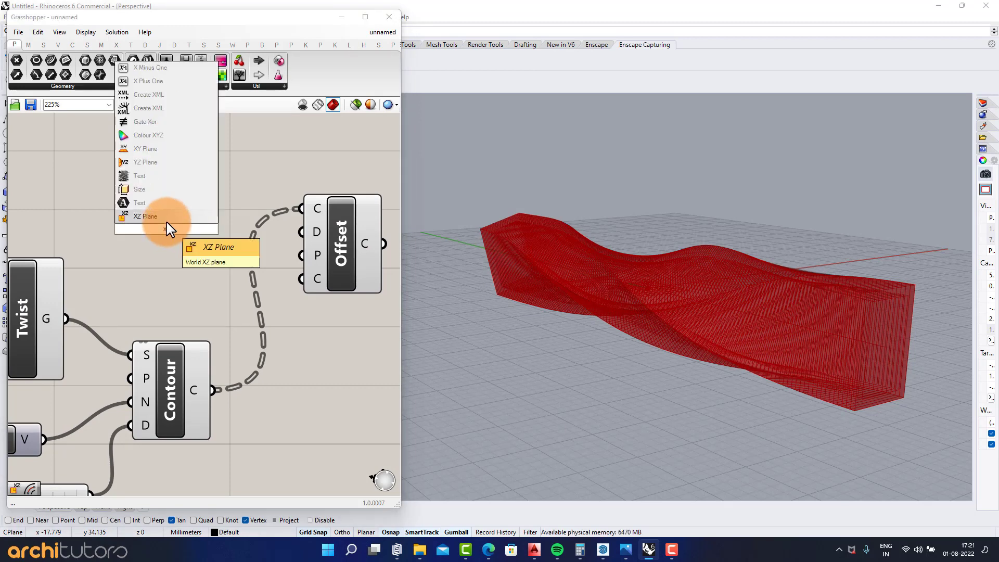
key(Return)
drag(211, 224, 302, 255)
click(202, 328)
Add a Division component below Contour and connect its R output to Offset Curve's D input
right_drag(204, 335, 175, 240)
scroll(174, 242, down, 1)
double_click(171, 368)
text(d)
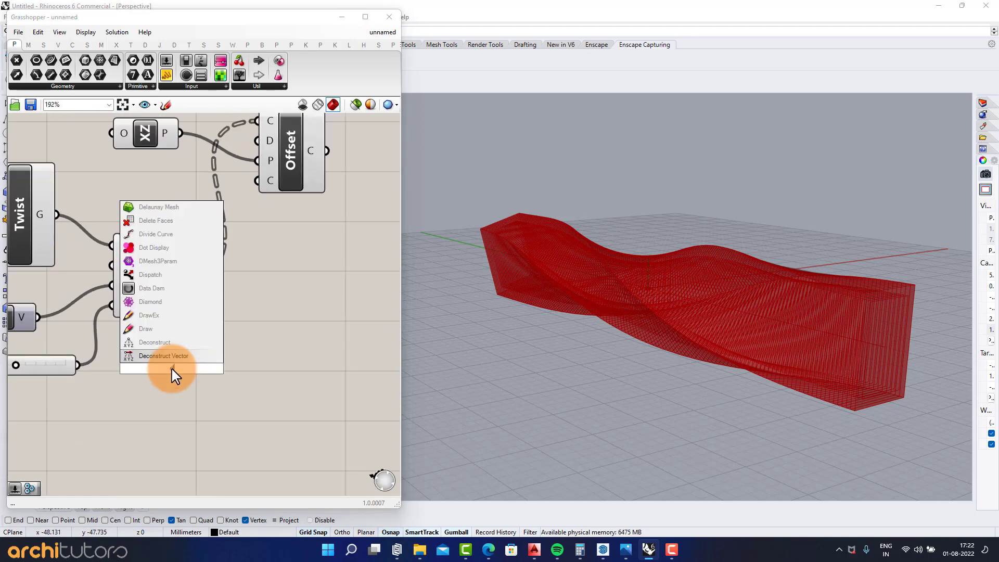
text(ivis)
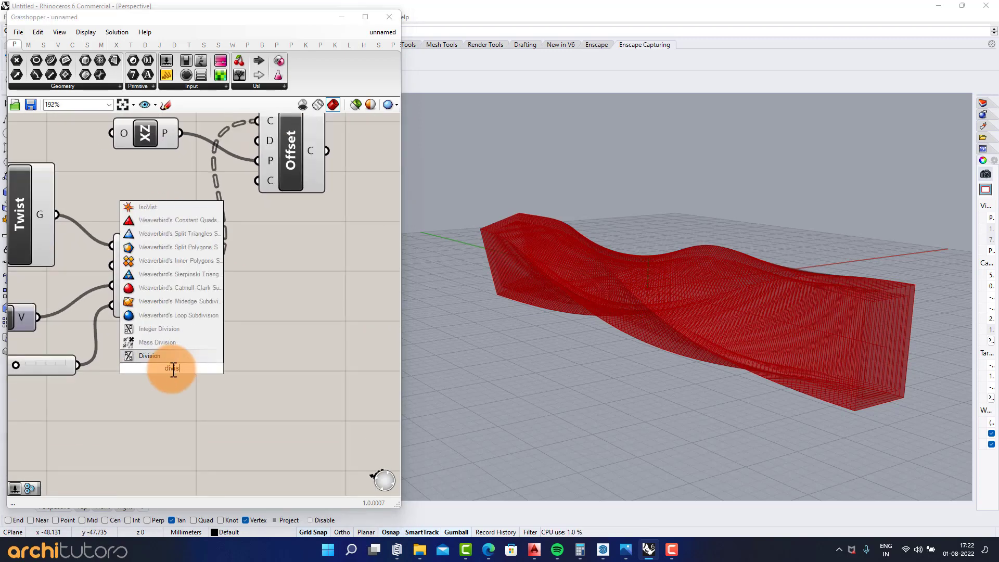
click(173, 357)
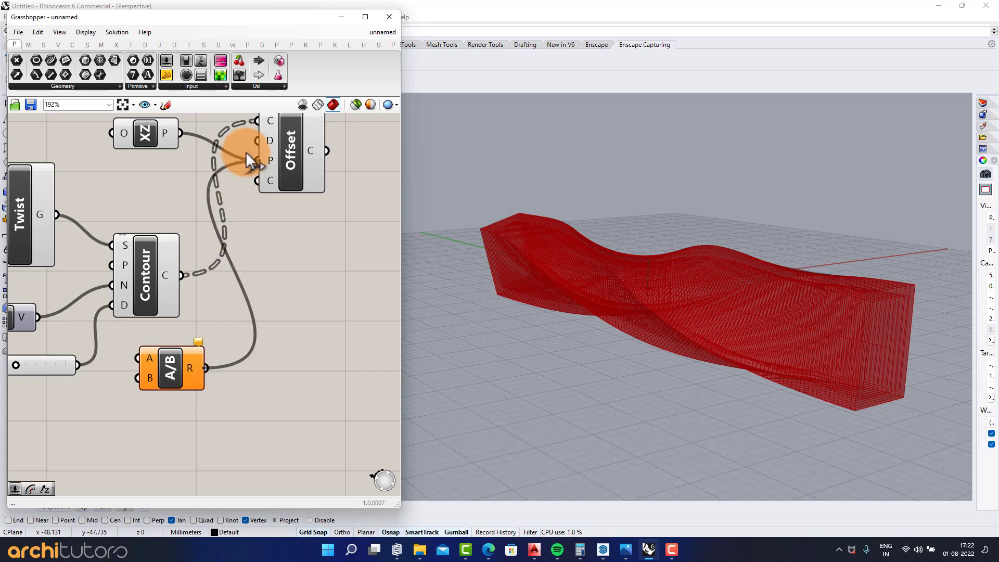
drag(246, 151, 253, 142)
Reposition the Division component and connect the Distance slider to its A input
right_drag(236, 265, 295, 161)
scroll(230, 264, up, 1)
drag(246, 344, 246, 344)
right_drag(93, 361, 191, 319)
click(152, 324)
double_click(142, 310)
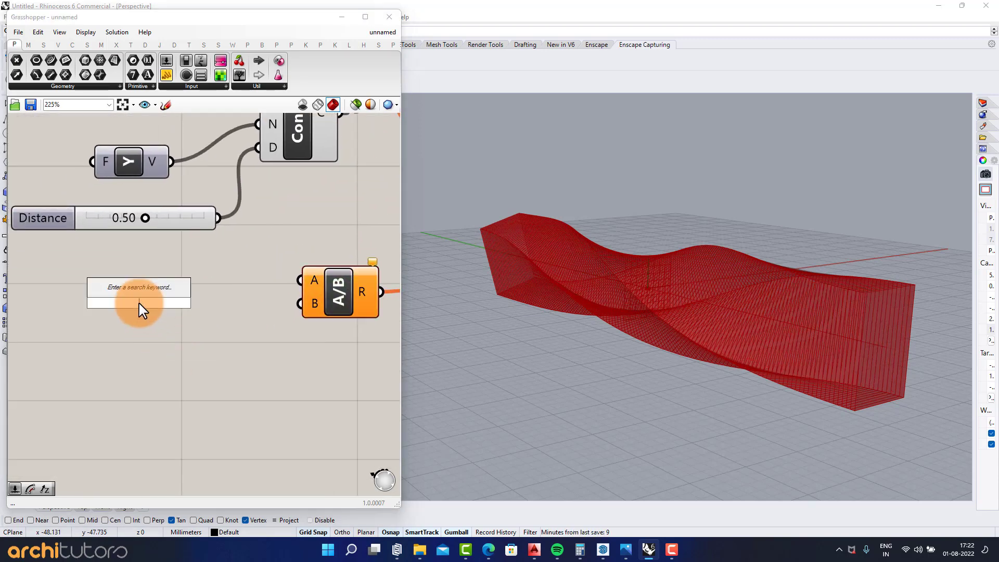
click(193, 246)
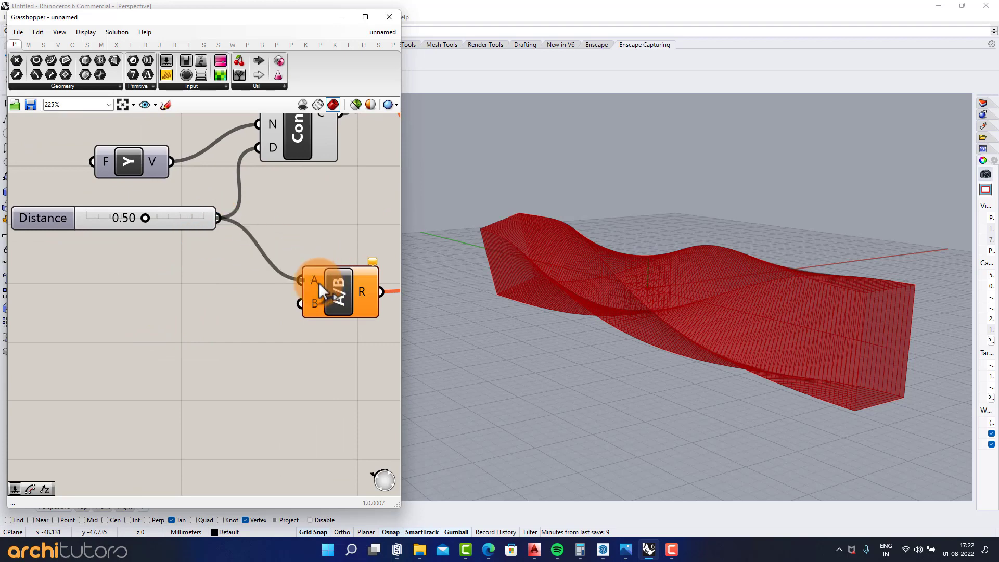
scroll(197, 275, down, 1)
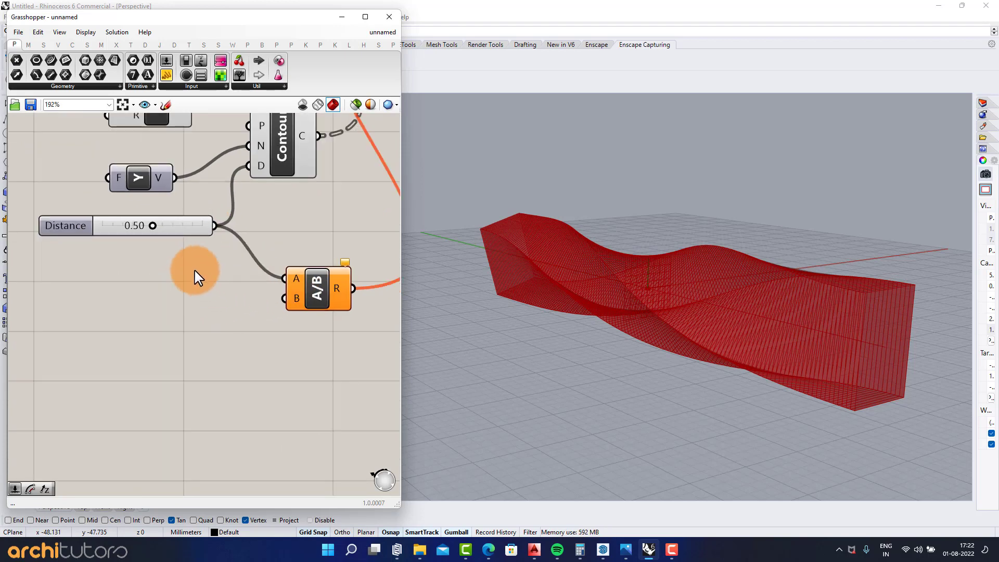
Add a number slider at 2.00 and connect it to the Division component's B input
scroll(198, 276, up, 1)
double_click(132, 337)
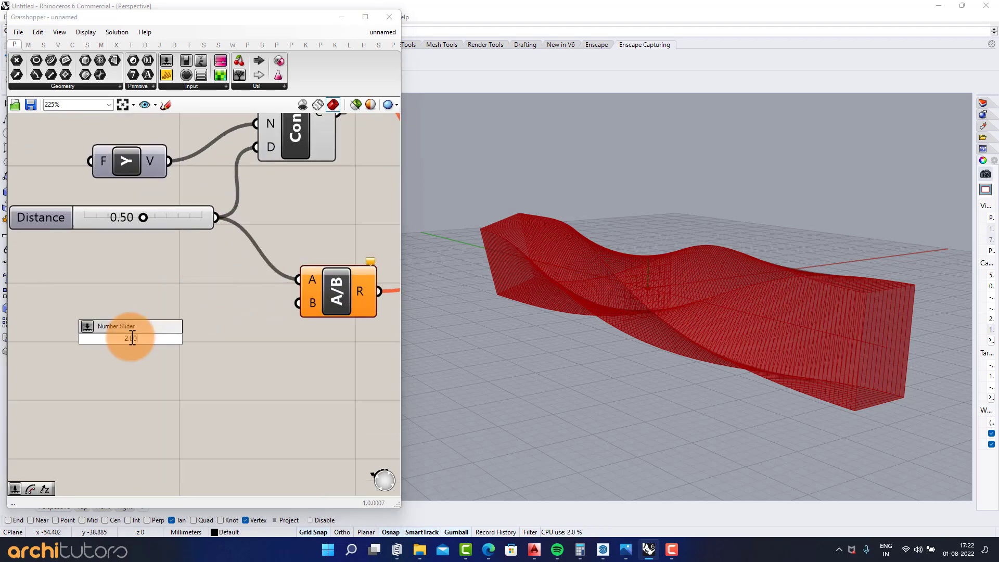
key(Return)
drag(305, 297, 307, 300)
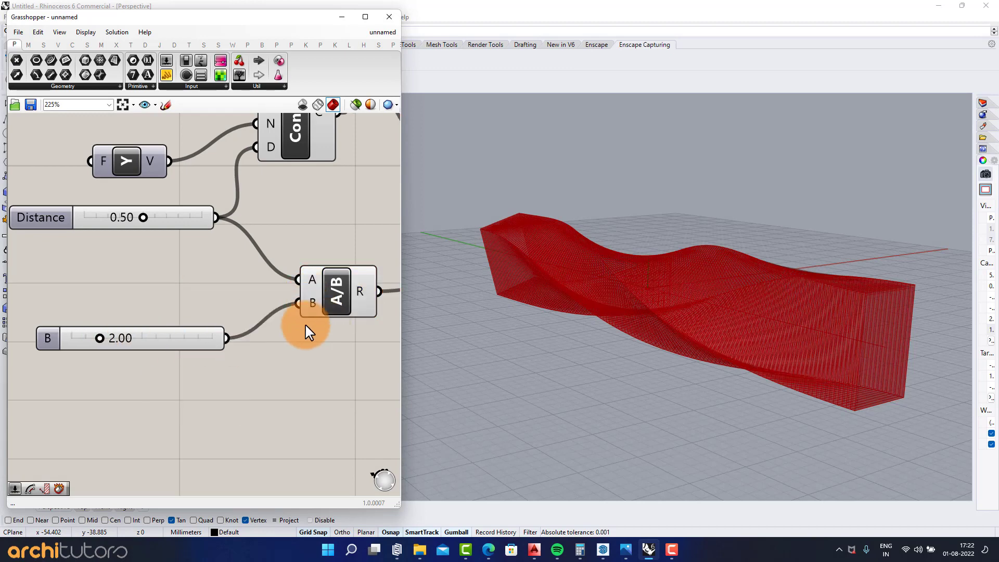
Turn off the preview of all components feeding Offset Curve, including Twist, Contour and XZ Plane
scroll(879, 326, up, 2)
scroll(299, 276, down, 8)
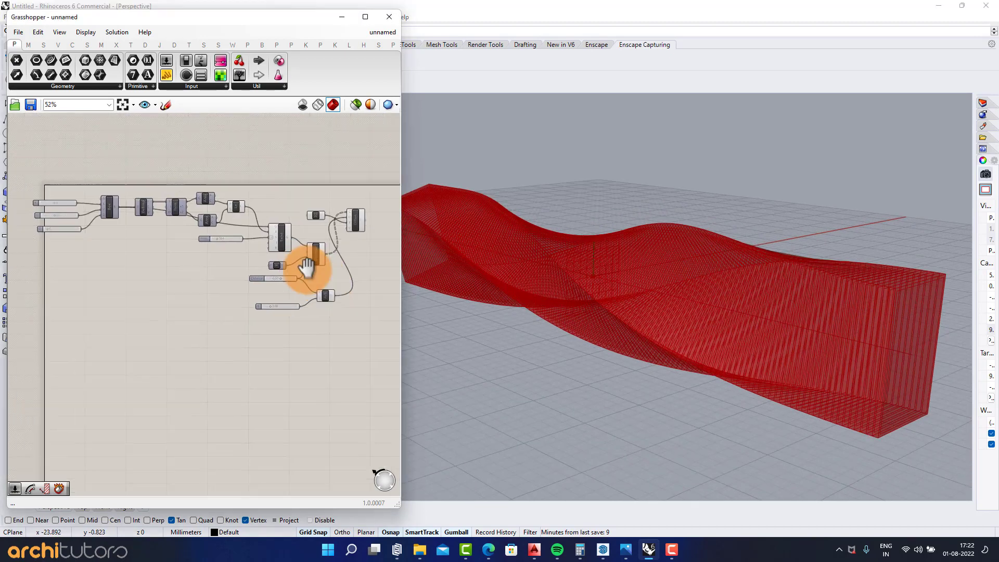
drag(311, 189, 97, 403)
middle_click(270, 321)
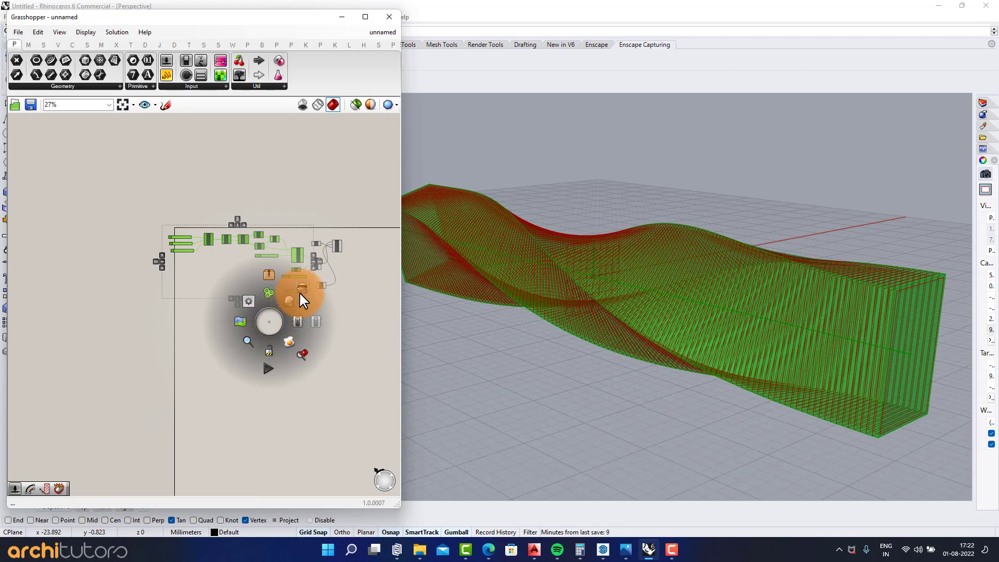
click(299, 292)
scroll(366, 239, up, 5)
drag(231, 156, 169, 419)
middle_click(210, 390)
click(243, 357)
click(234, 392)
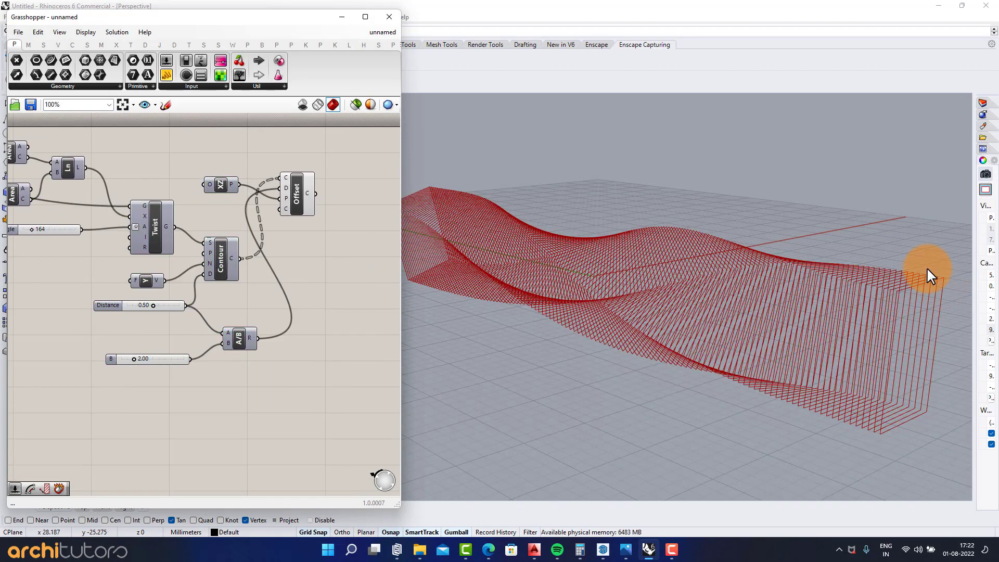
Add a Ruled Surface component, connecting Offset Curve's C output to its A input and Contour's C output to its B input
scroll(811, 280, up, 3)
scroll(284, 248, up, 1)
right_drag(634, 248, 658, 253)
scroll(757, 228, down, 5)
scroll(641, 242, up, 5)
scroll(272, 224, up, 4)
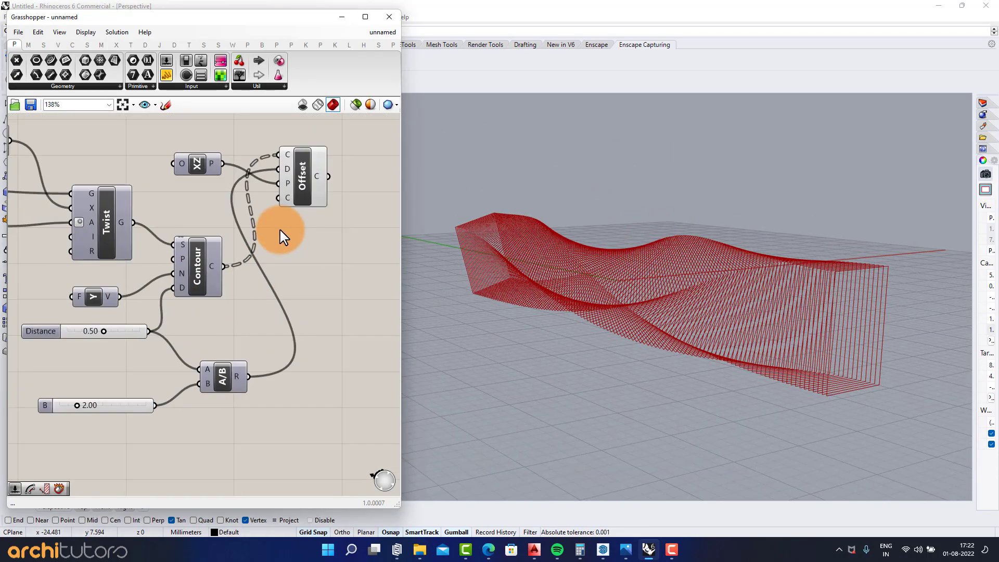
double_click(265, 254)
text(rul)
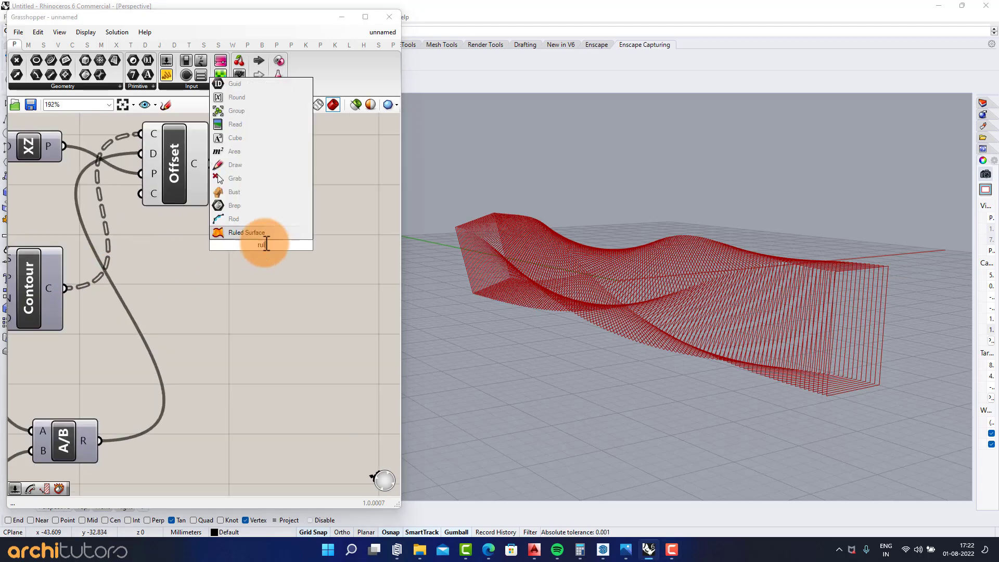
key(Return)
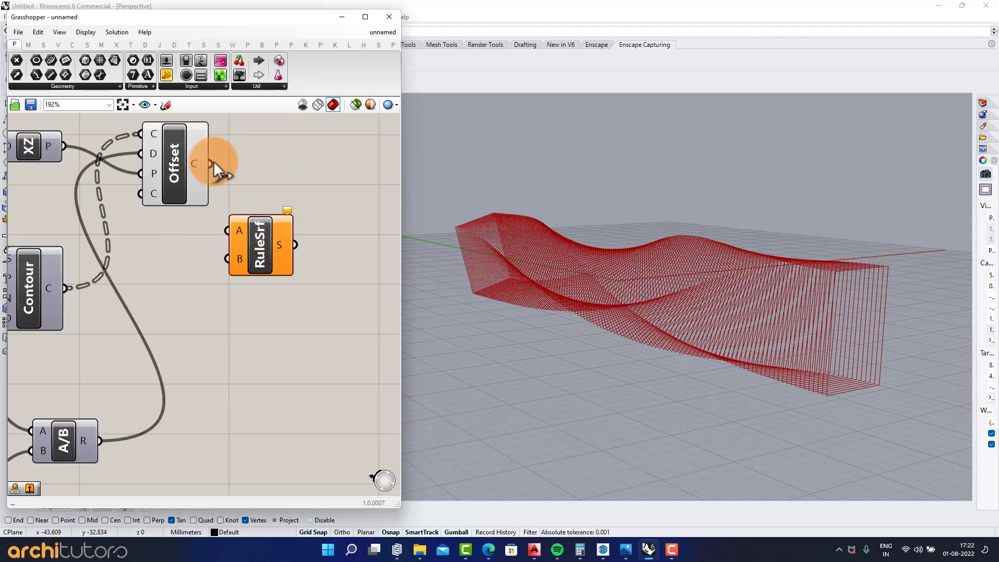
drag(211, 163, 228, 230)
drag(64, 287, 354, 251)
click(326, 328)
Turn off the Offset Curve preview and narrow the Grasshopper window to enlarge the visible viewport
scroll(850, 304, up, 3)
mouse_move(851, 302)
right_down()
mouse_move(831, 314)
mouse_move(838, 301)
right_up()
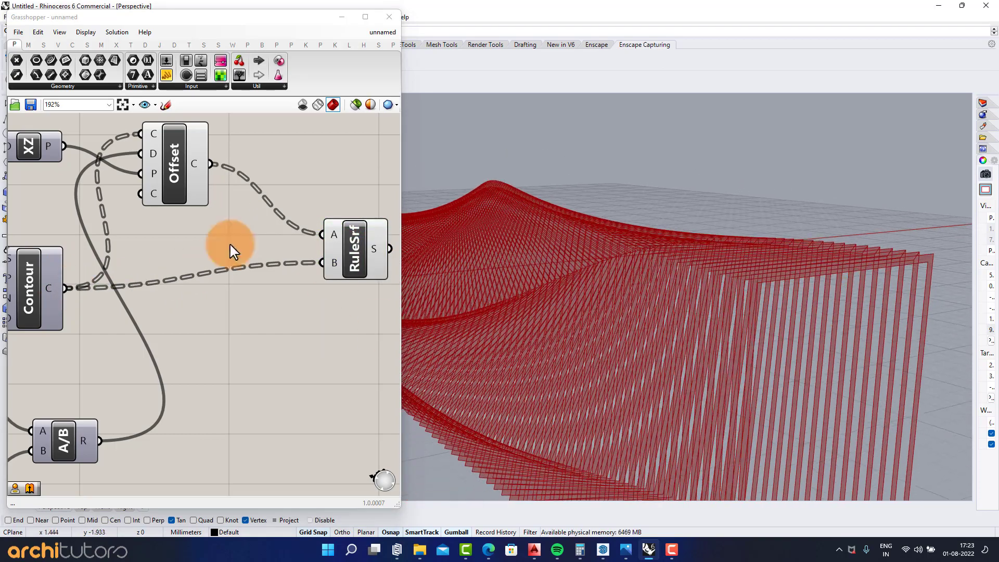
scroll(242, 262, down, 3)
drag(232, 171, 159, 259)
middle_click(207, 237)
click(239, 204)
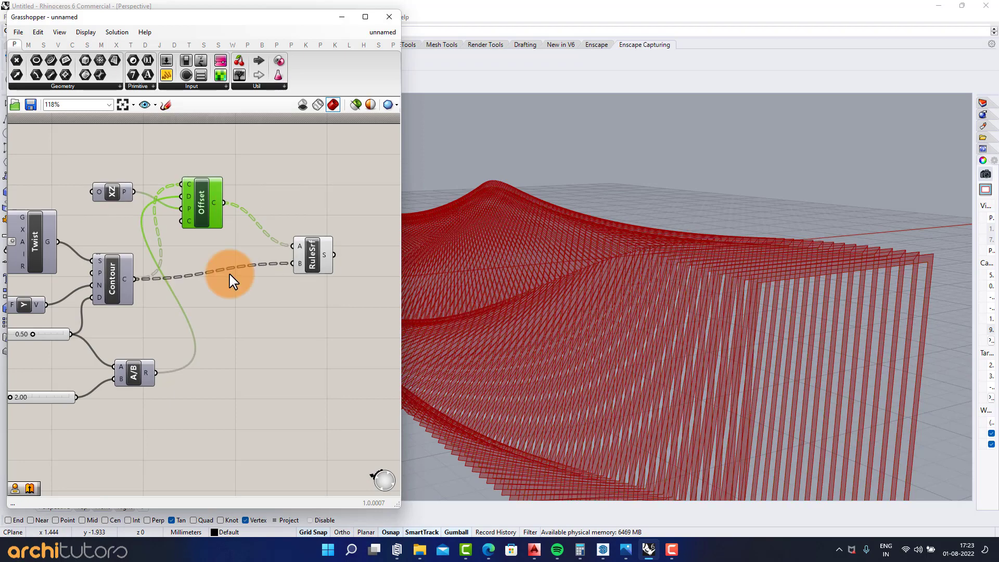
scroll(787, 234, down, 4)
shift+right_drag(787, 234, 806, 262)
scroll(805, 260, up, 2)
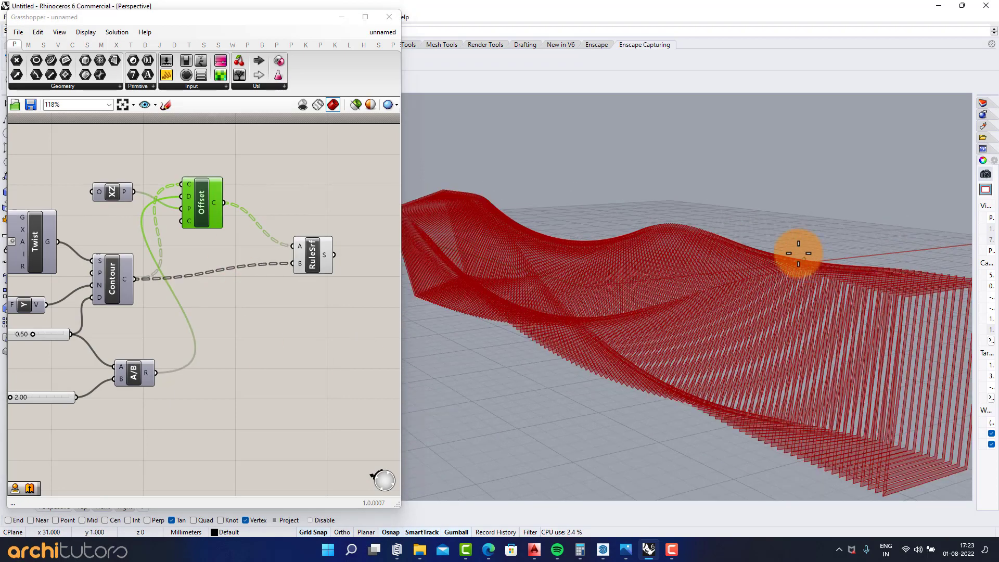
scroll(804, 256, down, 3)
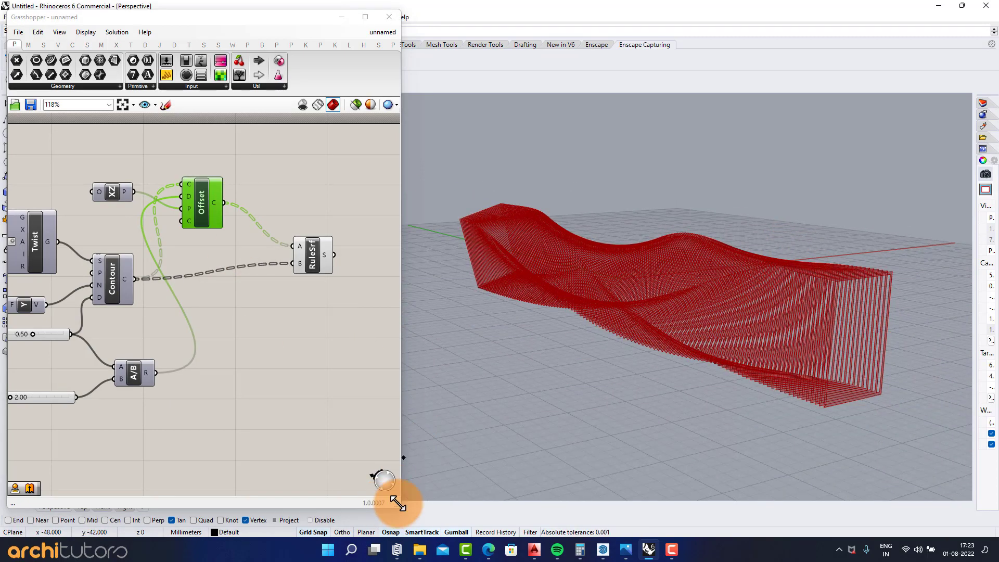
drag(398, 504, 373, 511)
Test the contour spacing with the Distance slider at 0.86 and return it to 0.50
scroll(107, 330, up, 2)
scroll(151, 312, up, 2)
scroll(176, 312, up, 2)
drag(177, 312, 245, 315)
right_drag(769, 363, 812, 327)
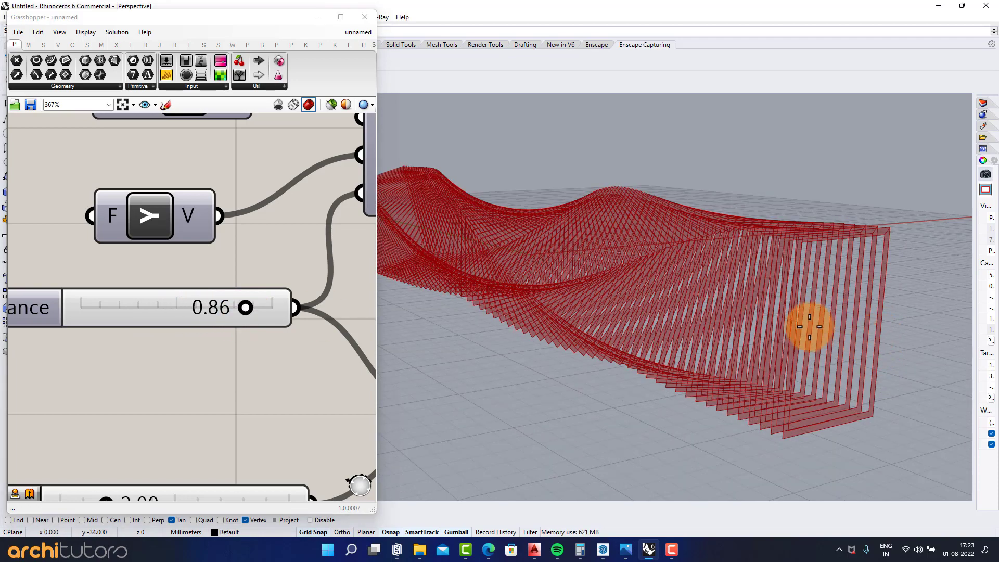
scroll(812, 327, up, 3)
drag(253, 309, 177, 308)
Try a different value on the Division component's B slider and reset it to 2.00
scroll(177, 308, down, 2)
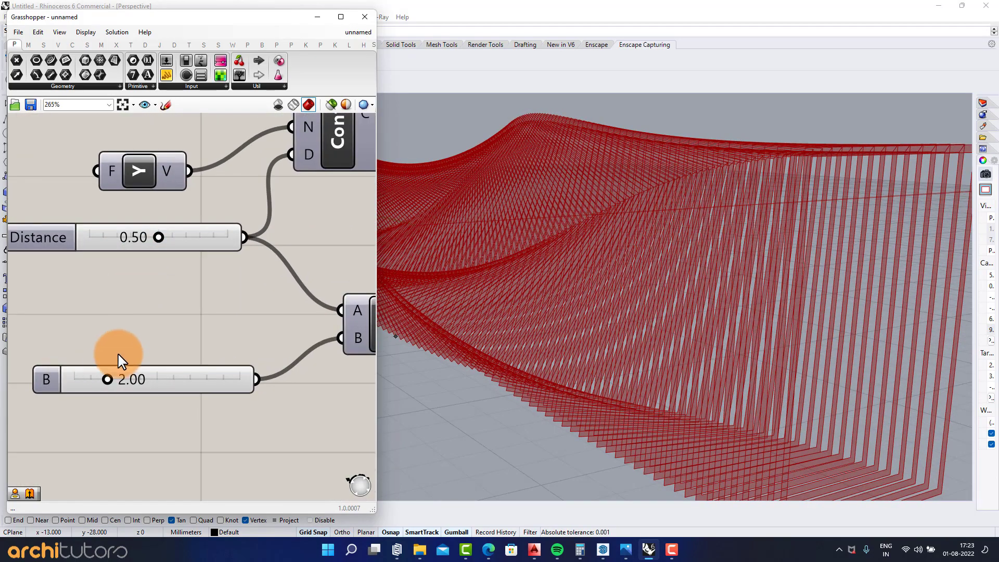
mouse_move(110, 378)
mouse_down()
mouse_move(234, 380)
mouse_move(80, 379)
mouse_move(128, 379)
mouse_up()
double_click(161, 379)
text(2)
key(Return)
click(201, 307)
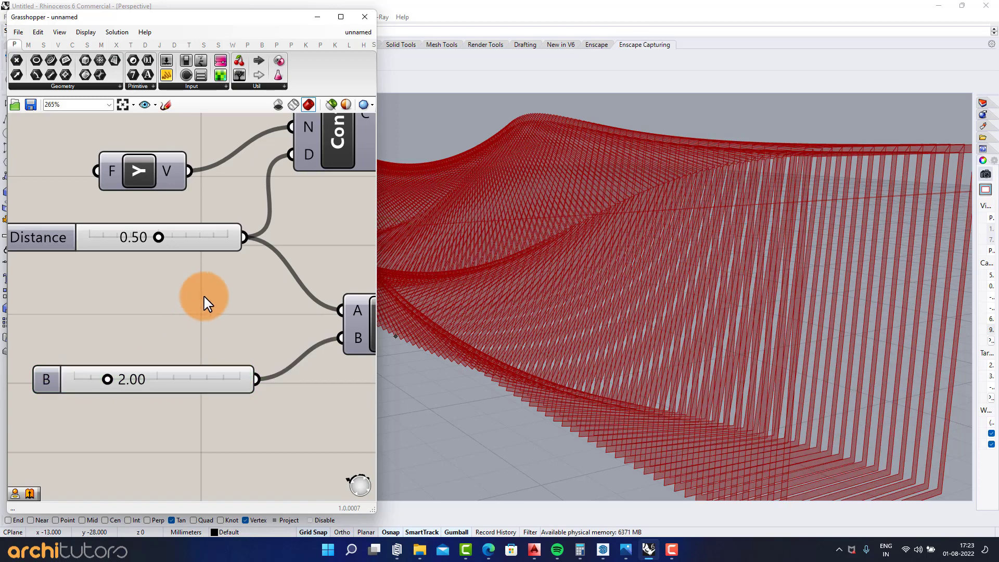
Set the Angle slider that drives the Twist component to 300
scroll(207, 294, down, 5)
scroll(170, 279, up, 6)
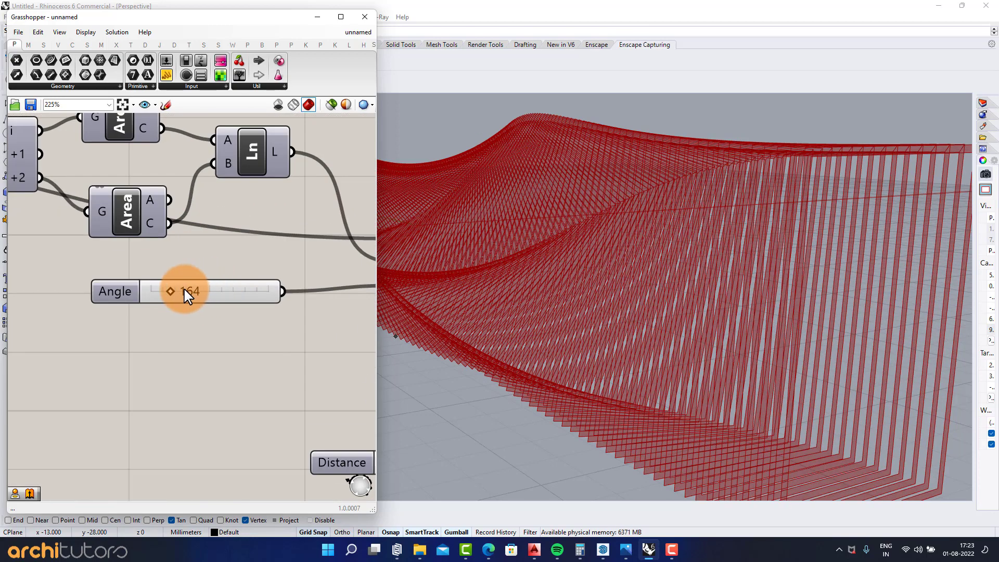
scroll(648, 264, down, 8)
right_drag(649, 264, 533, 246)
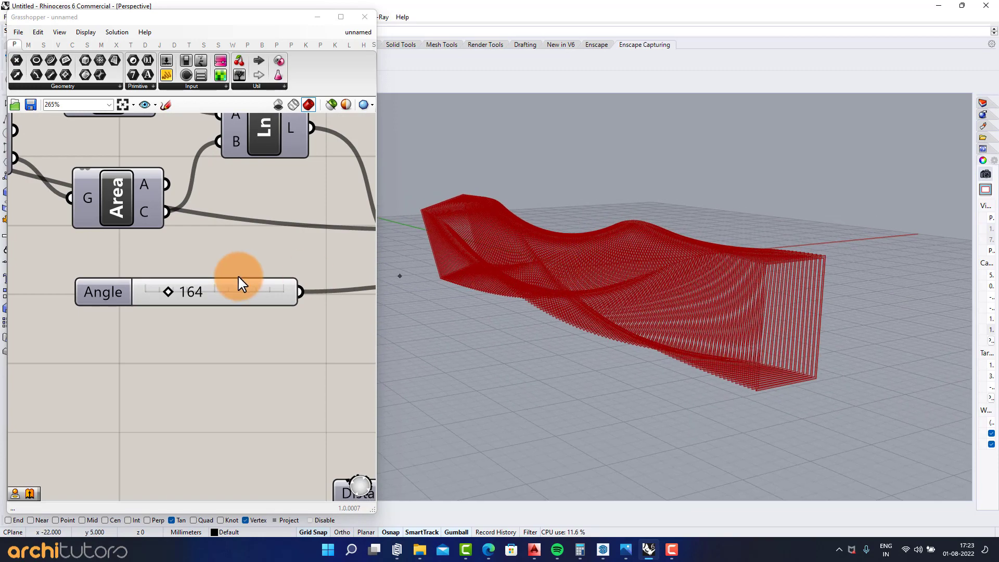
mouse_move(166, 294)
mouse_down()
mouse_move(226, 299)
mouse_move(161, 300)
mouse_move(177, 301)
mouse_up()
click(205, 302)
text(300)
key(Return)
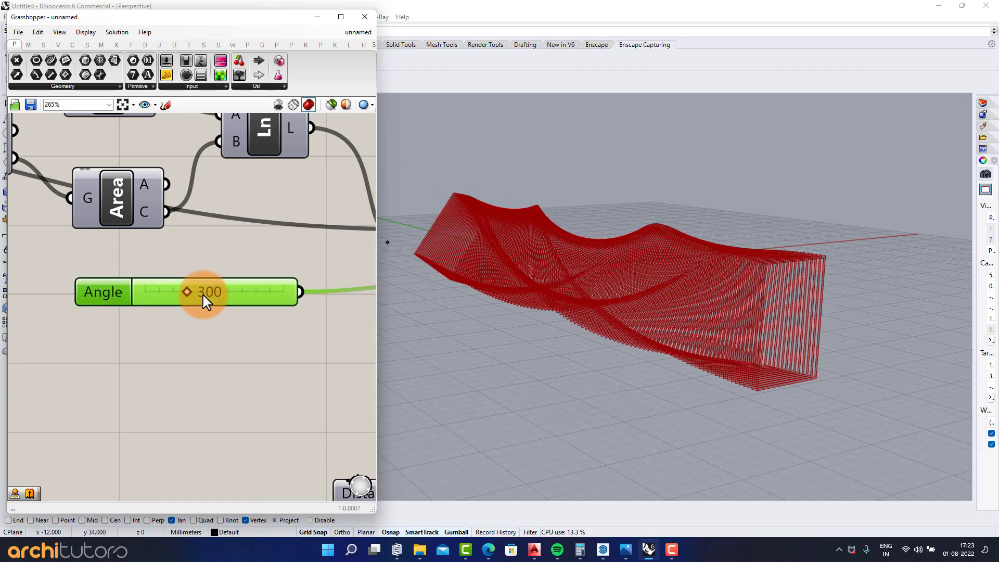
Move both Area components up so the lower one lines up with the Line component
mouse_move(645, 250)
right_down()
mouse_move(718, 252)
mouse_move(657, 252)
mouse_move(675, 256)
mouse_move(654, 265)
right_up()
scroll(215, 268, down, 4)
right_drag(109, 238, 308, 267)
right_drag(168, 249, 26, 222)
scroll(255, 220, up, 1)
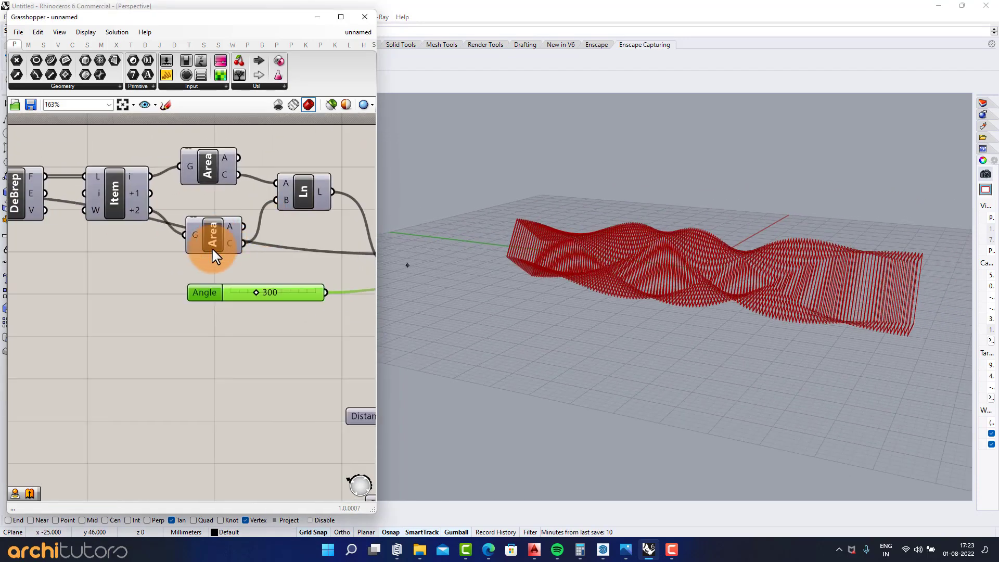
right_drag(217, 240, 191, 249)
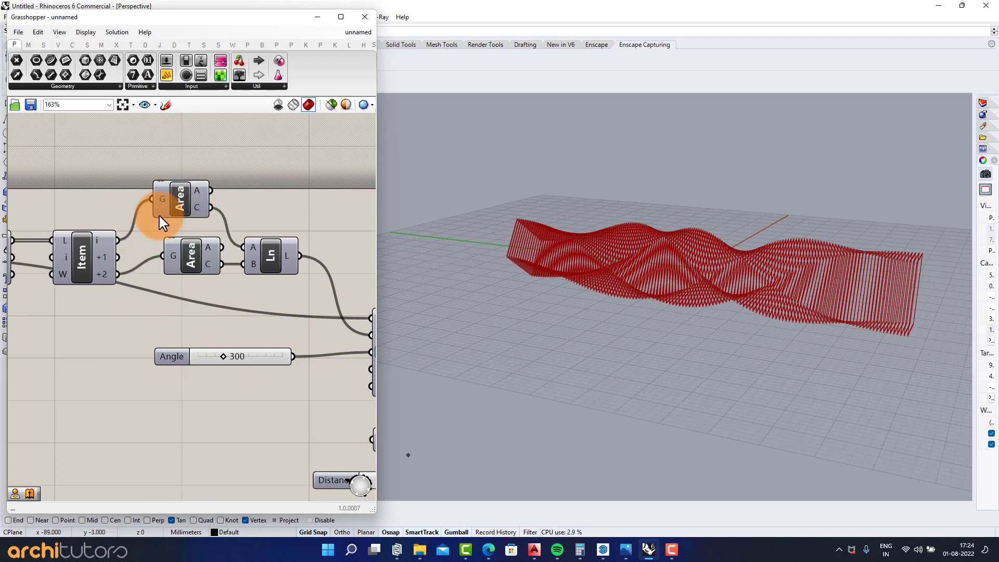
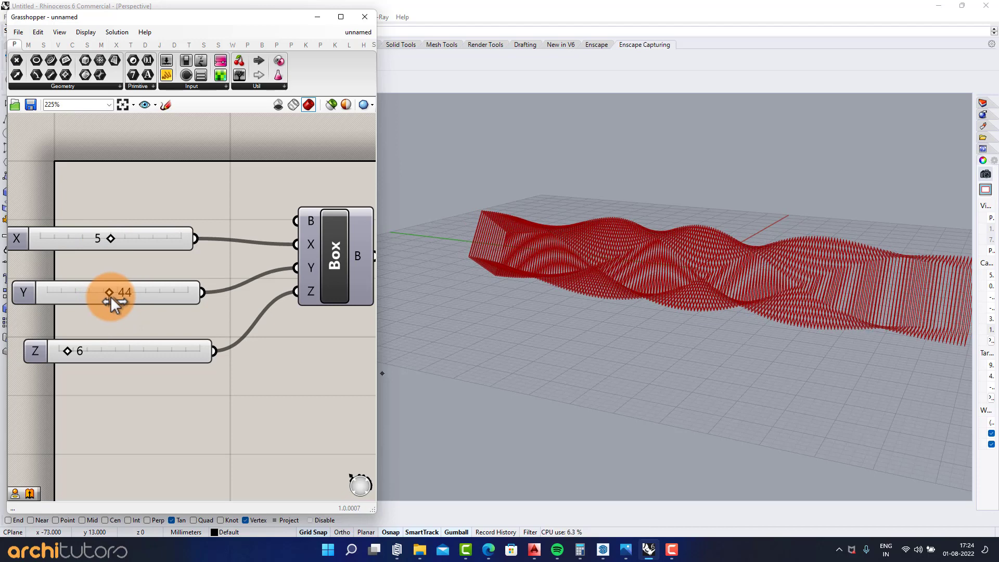
Set the box's Z slider to 4 and its Y slider to 40
right_drag(534, 280, 568, 290)
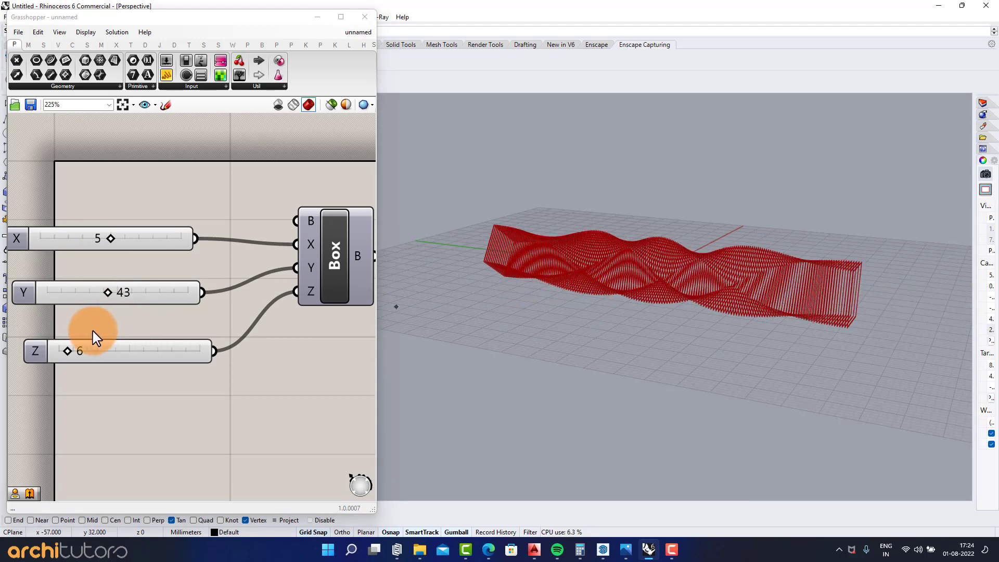
drag(72, 346, 67, 351)
scroll(138, 292, up, 2)
double_click(139, 294)
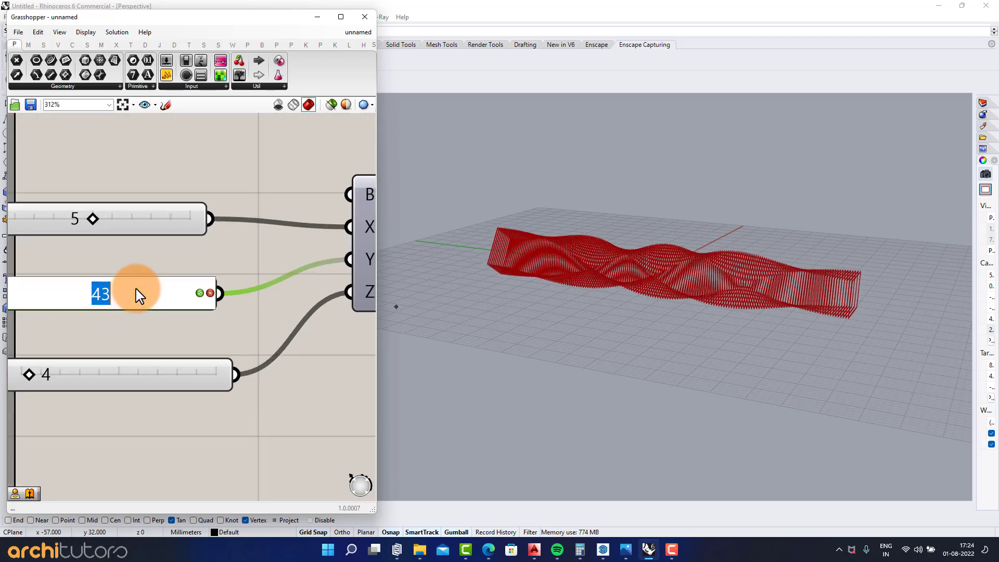
text(40)
key(Return)
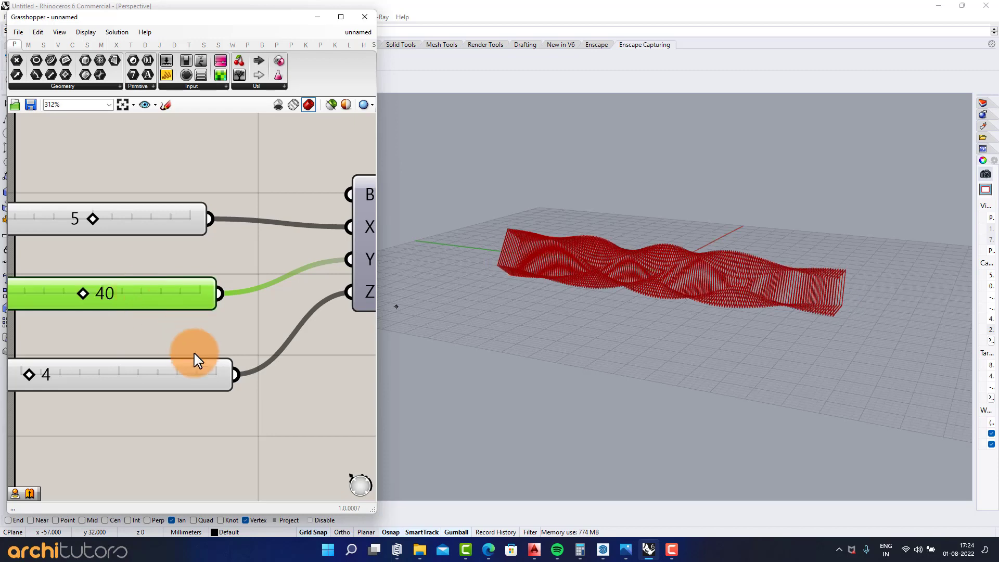
right_drag(446, 341, 622, 275)
scroll(80, 226, down, 5)
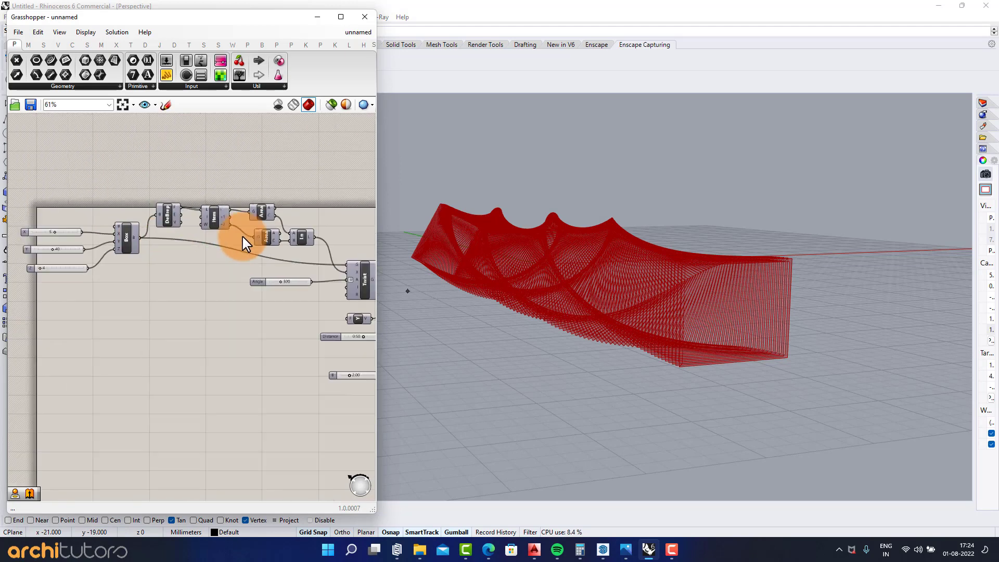
Add an Extrude component after Ruled Surface and connect Ruled Surface's S output to its B input
scroll(284, 291, up, 3)
scroll(281, 285, up, 2)
drag(227, 290, 198, 278)
click(178, 334)
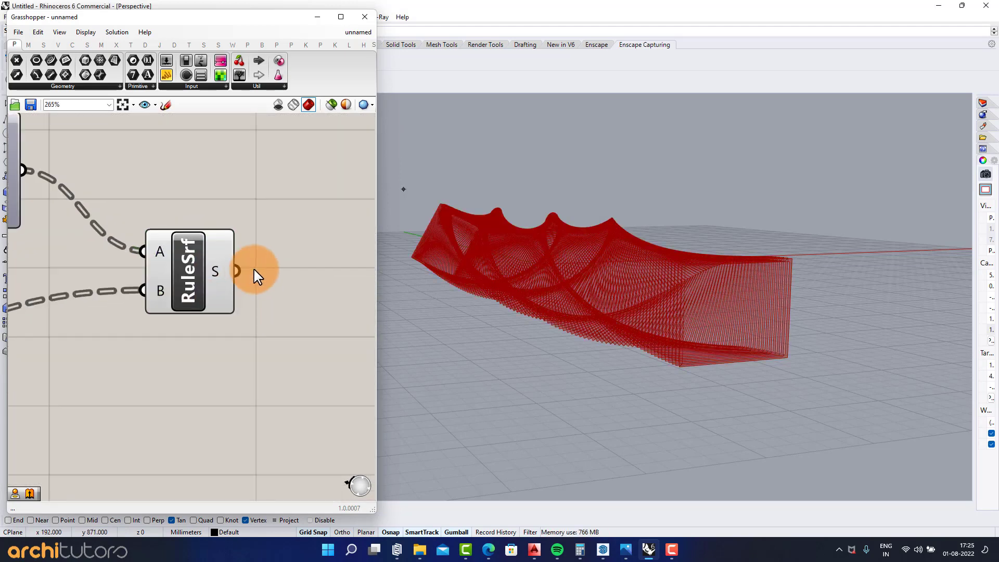
scroll(254, 270, down, 1)
right_drag(266, 266, 193, 253)
double_click(237, 260)
text(extru)
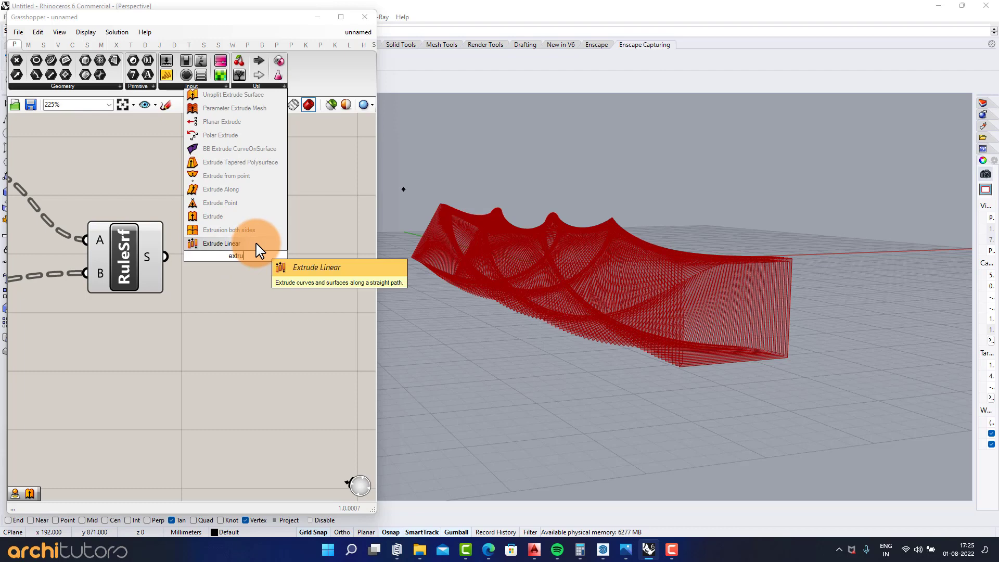
click(254, 243)
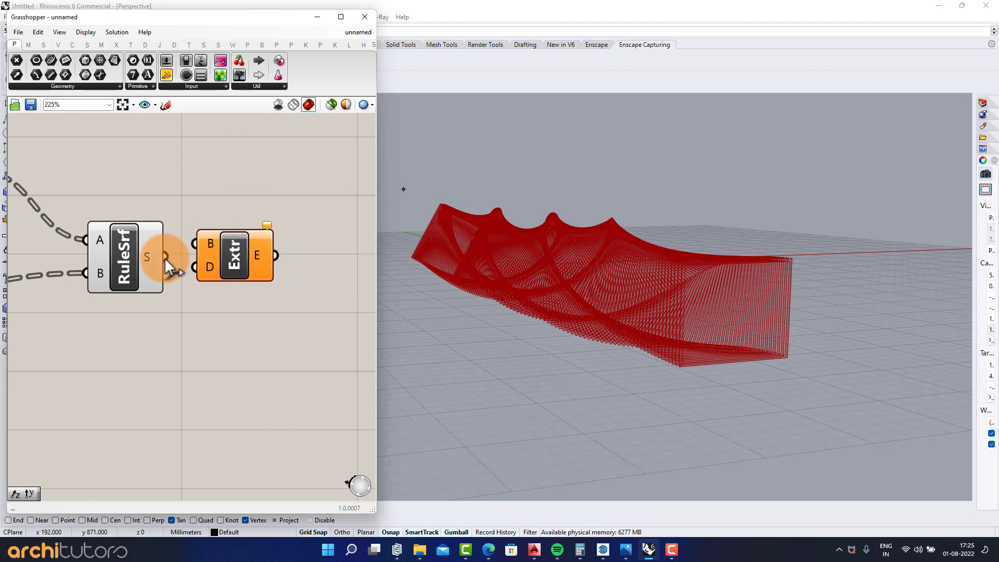
drag(373, 343, 380, 349)
Add a Unit Y component, connect it to Extrude's D input, and reposition Extrude
double_click(209, 384)
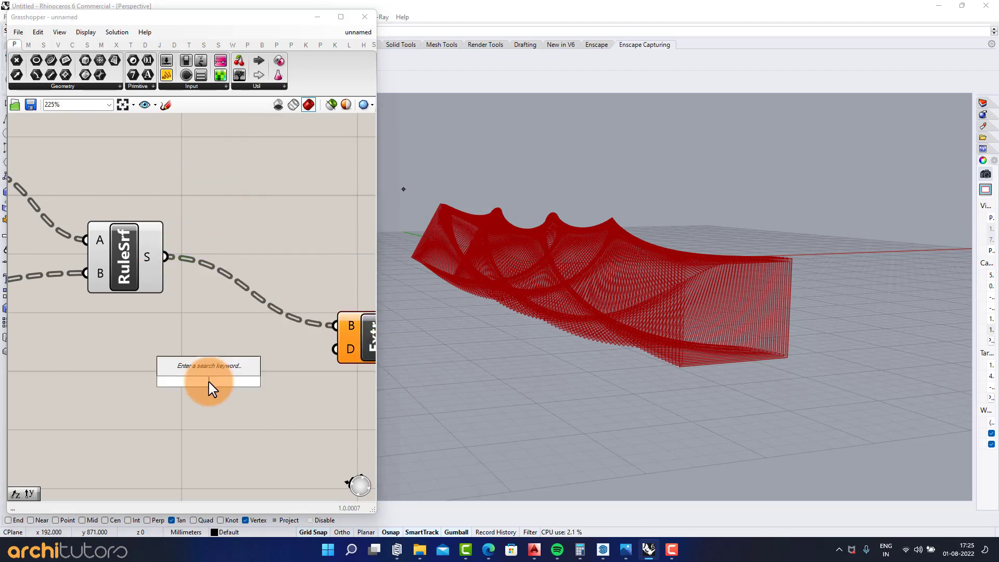
text(y)
key(Return)
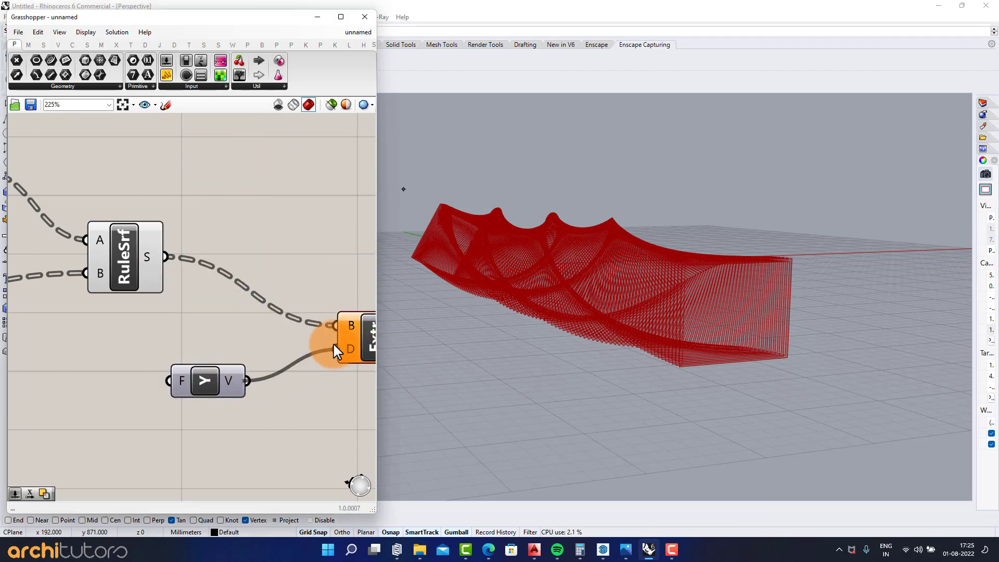
right_drag(341, 337, 251, 334)
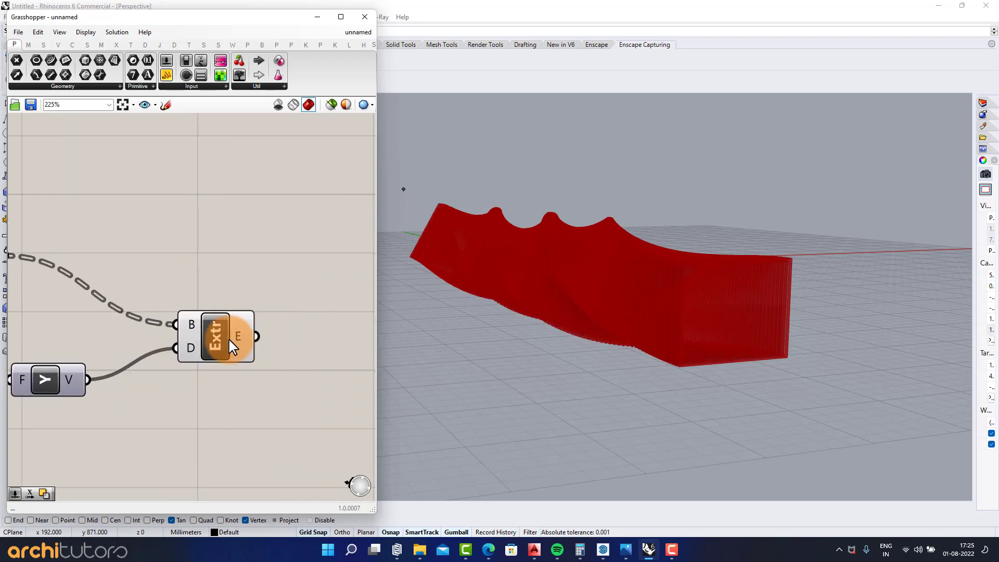
drag(228, 338, 219, 285)
Turn off the Ruled Surface preview so only the Extrude geometry is displayed
right_drag(181, 320, 254, 317)
scroll(254, 318, down, 2)
drag(189, 234, 47, 355)
middle_click(131, 320)
click(163, 292)
click(290, 363)
Examine the extruded slats of the twisted form up close and from several angles
scroll(728, 276, up, 5)
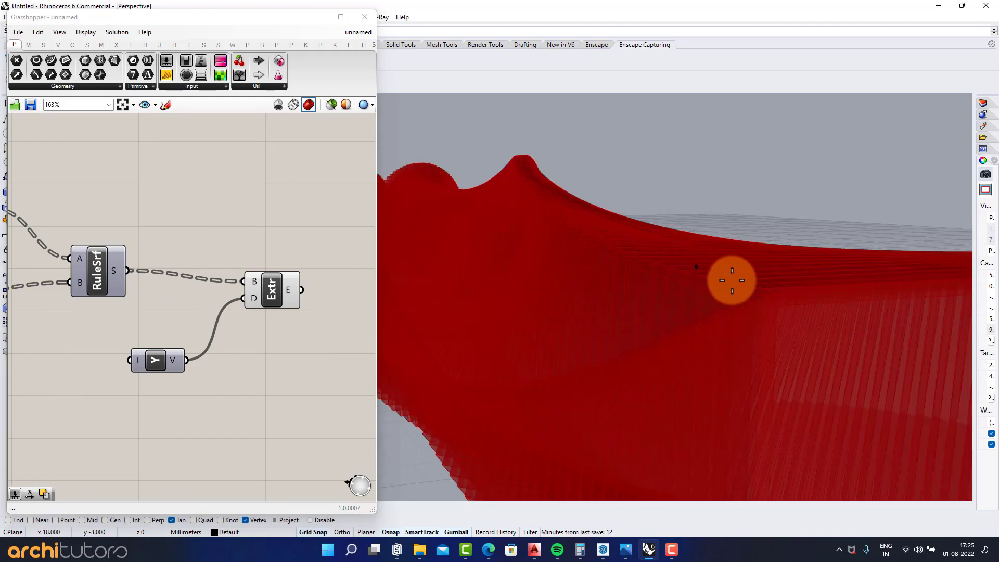
scroll(693, 282, down, 3)
mouse_move(693, 282)
right_down()
mouse_move(785, 292)
mouse_move(637, 248)
mouse_move(828, 303)
mouse_move(725, 296)
right_up()
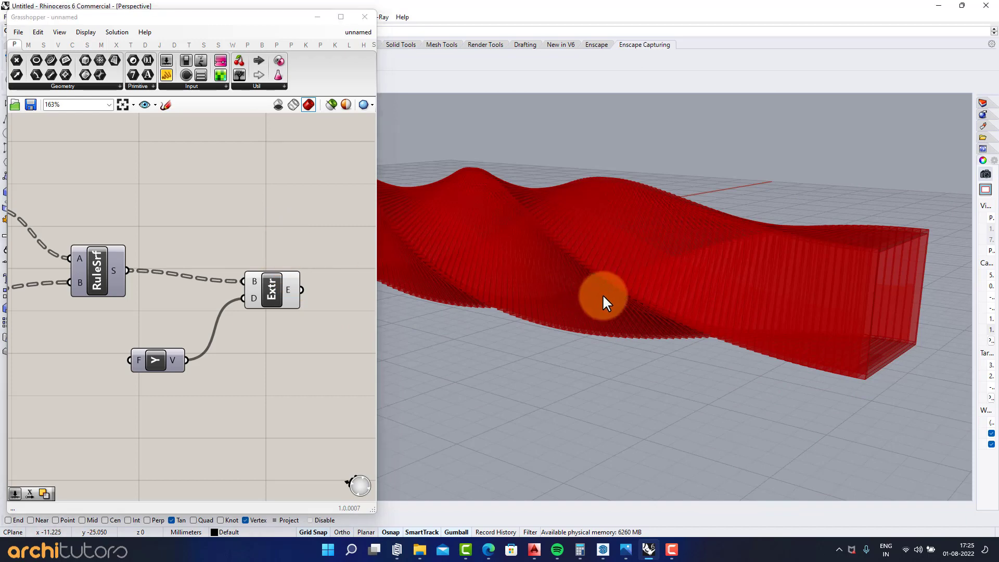
right_drag(603, 295, 625, 297)
scroll(767, 304, up, 4)
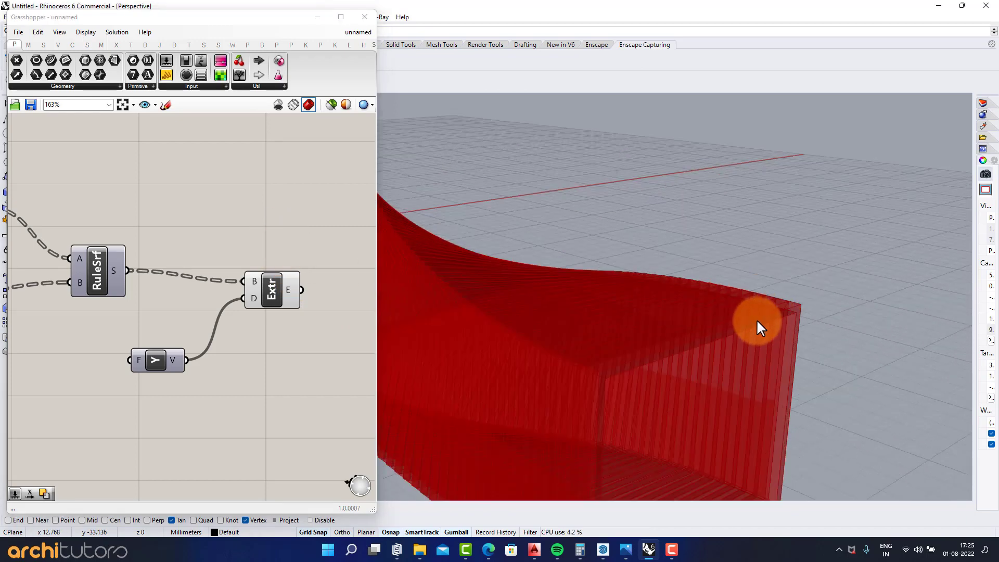
right_drag(758, 325, 783, 308)
scroll(125, 255, down, 3)
scroll(253, 266, up, 3)
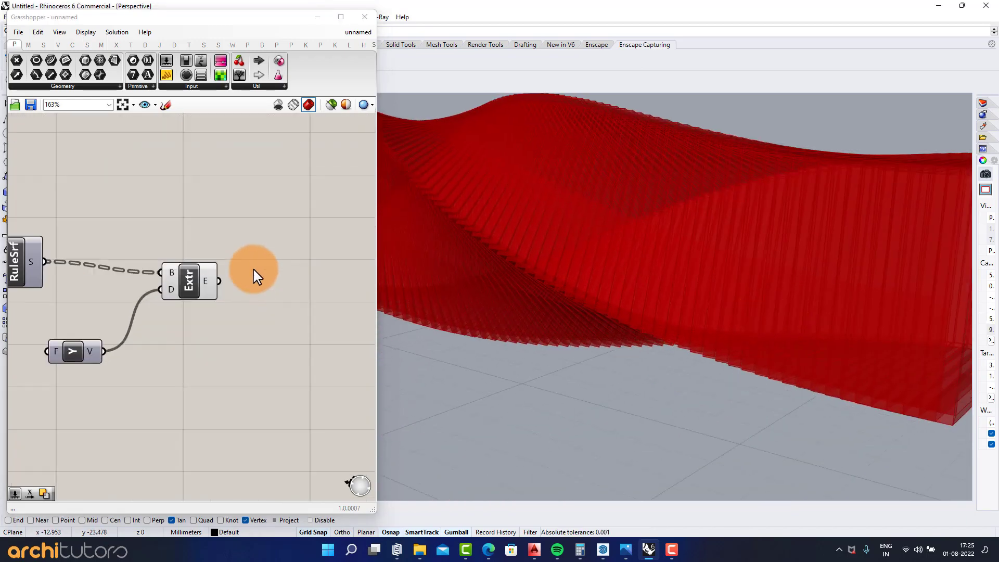
Add a Custom Preview component after Extrude and connect Extrude's E output to its G input
double_click(262, 287)
text(cust)
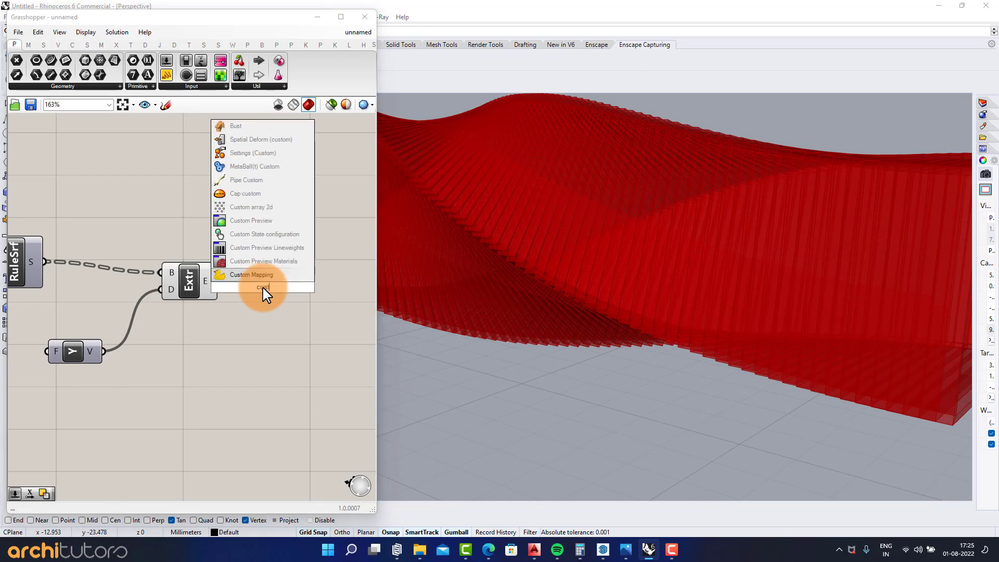
click(256, 222)
drag(194, 284, 159, 274)
click(225, 294)
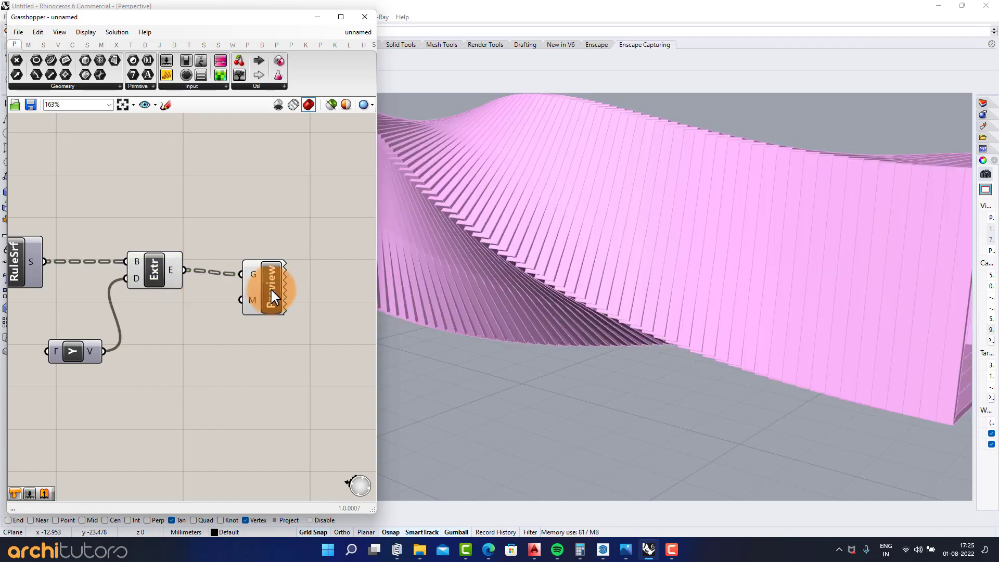
Add a 0.50 number slider, connect it to Unit Y's F input, and check the slat depth in the viewport
mouse_move(448, 335)
right_down()
mouse_move(737, 252)
mouse_move(689, 254)
mouse_move(778, 272)
mouse_move(700, 263)
mouse_move(766, 264)
right_up()
right_drag(119, 301, 208, 314)
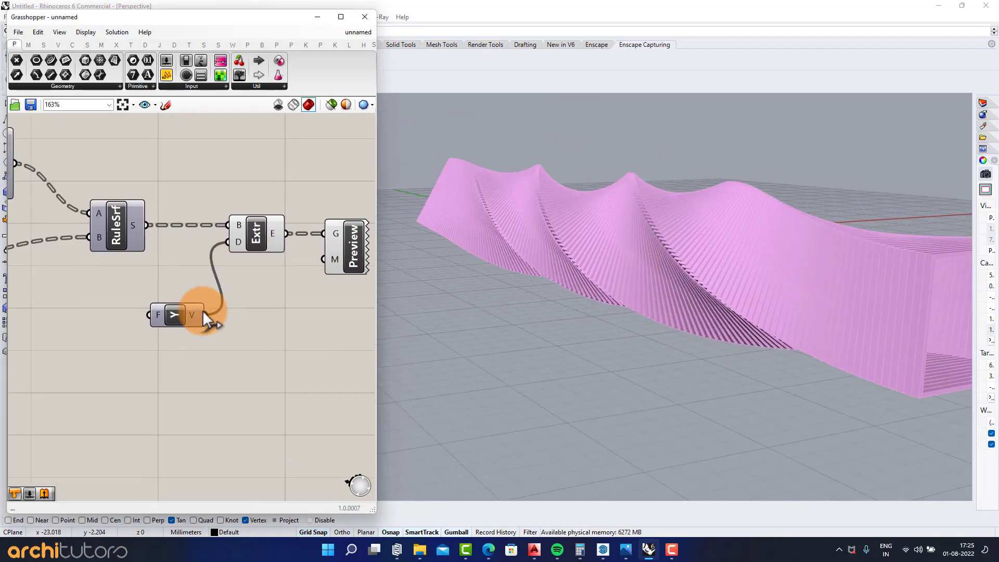
scroll(83, 341, up, 3)
double_click(72, 348)
text(0.5)
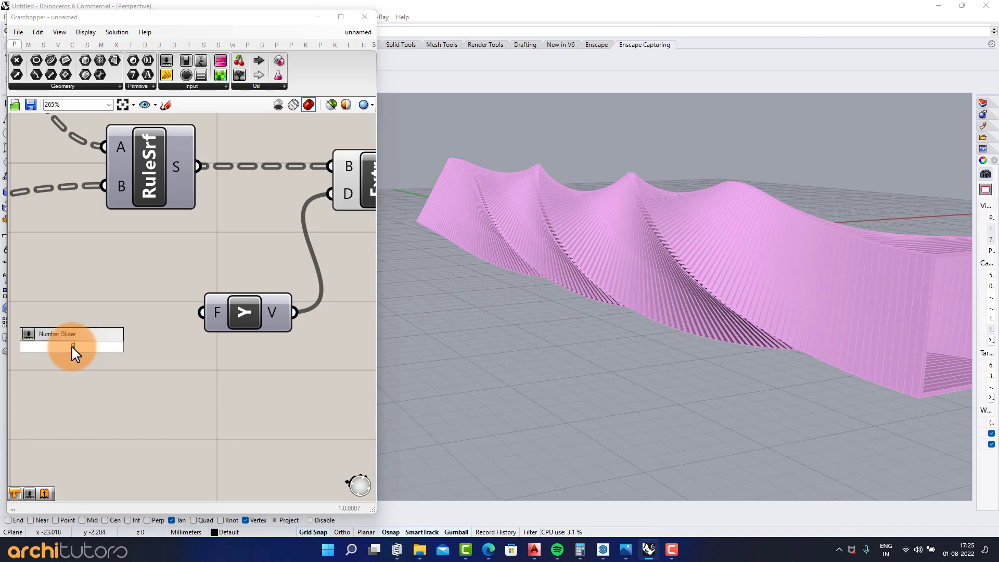
key(Return)
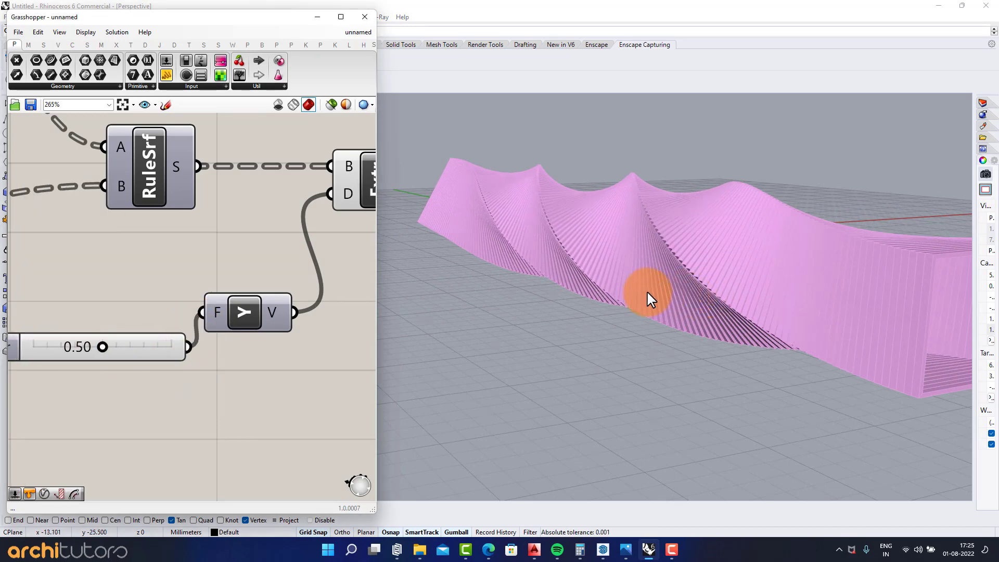
scroll(749, 297, up, 4)
right_drag(754, 295, 567, 260)
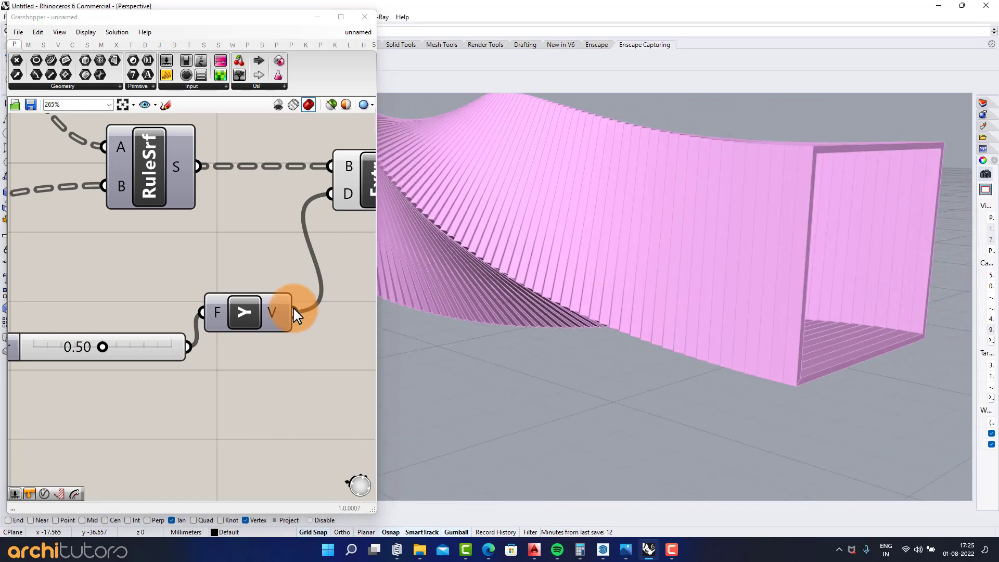
Connect the Division component's R output to Unit Y's F input and remove the 0.50 Factor slider
right_drag(78, 333, 231, 319)
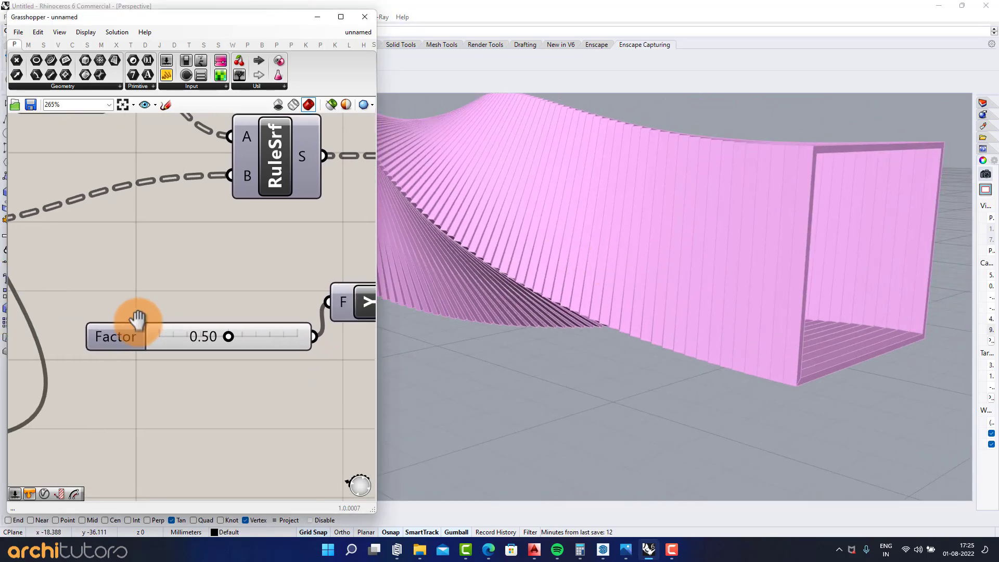
scroll(228, 312, down, 4)
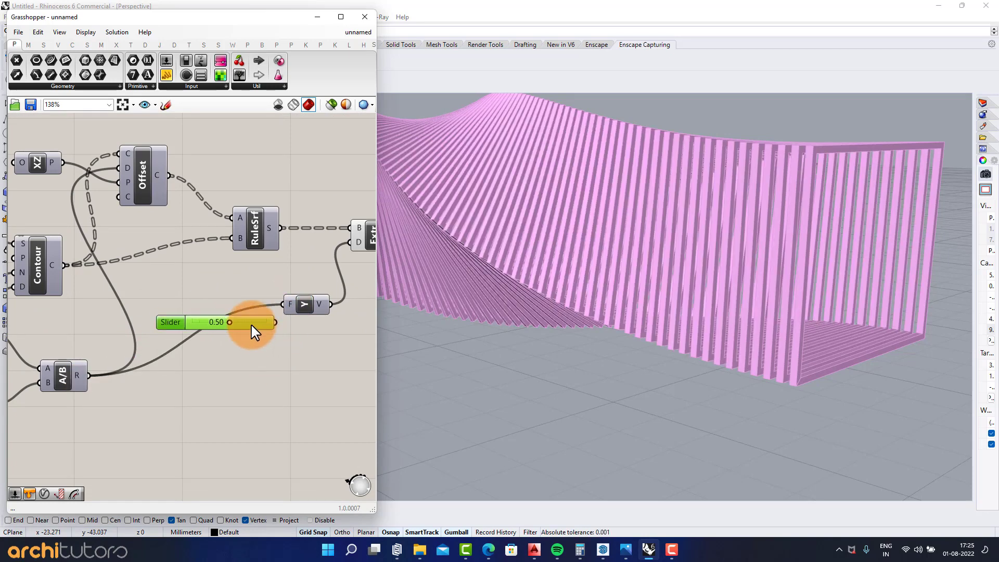
scroll(254, 330, up, 3)
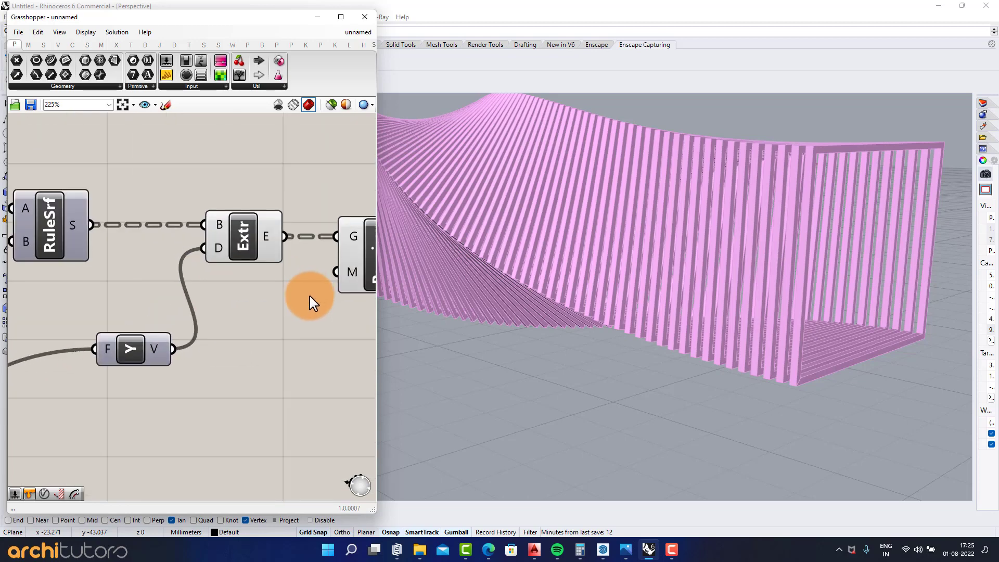
right_drag(311, 301, 247, 301)
click(86, 337)
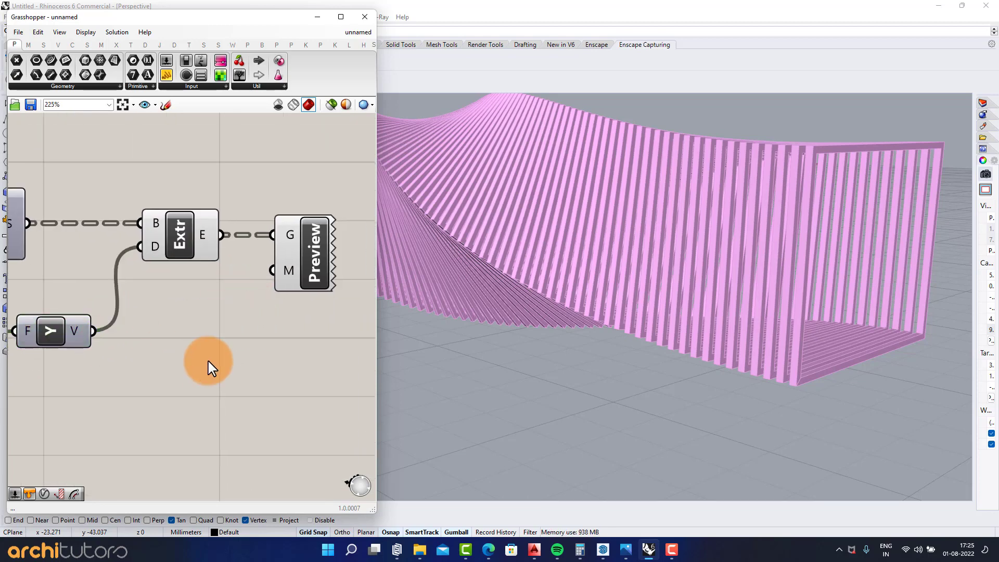
Add a Colour Swatch and connect it to Custom Preview's M input so the slats display in white
double_click(197, 366)
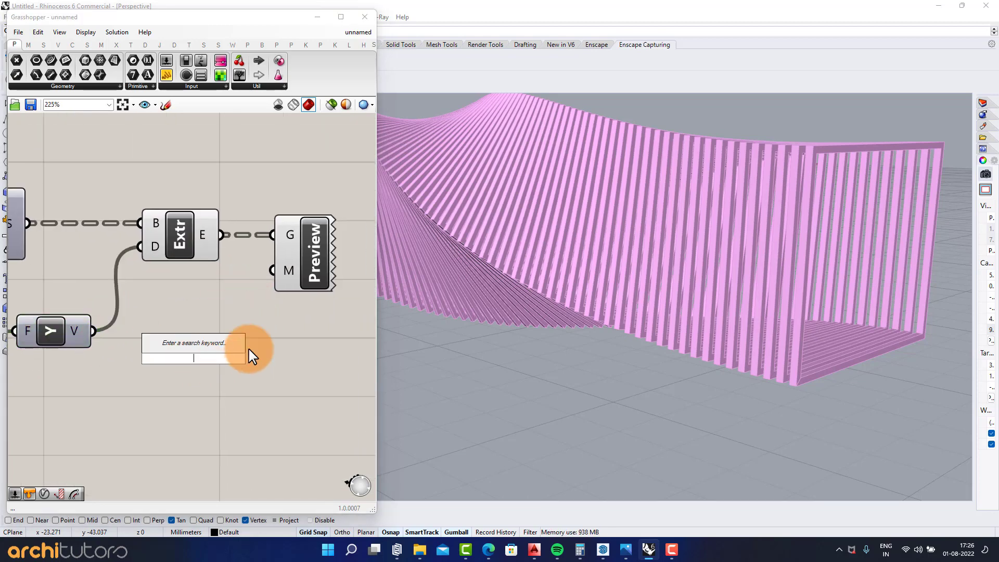
text(swa)
click(178, 305)
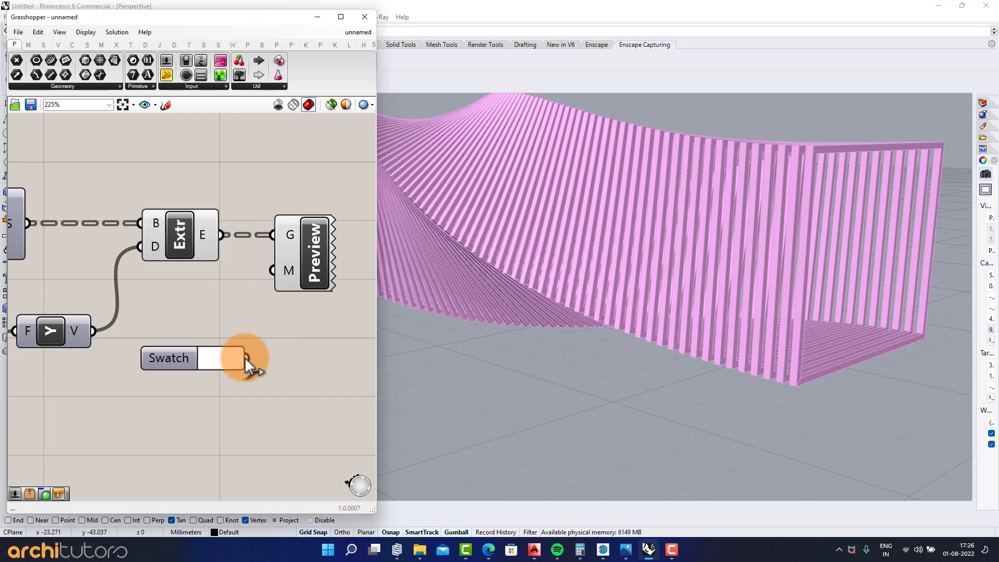
drag(247, 358, 273, 270)
right_drag(694, 269, 773, 263)
scroll(189, 285, down, 3)
scroll(187, 280, down, 1)
Raise the slider feeding the Division component's B input to 3.92
right_drag(67, 326, 226, 270)
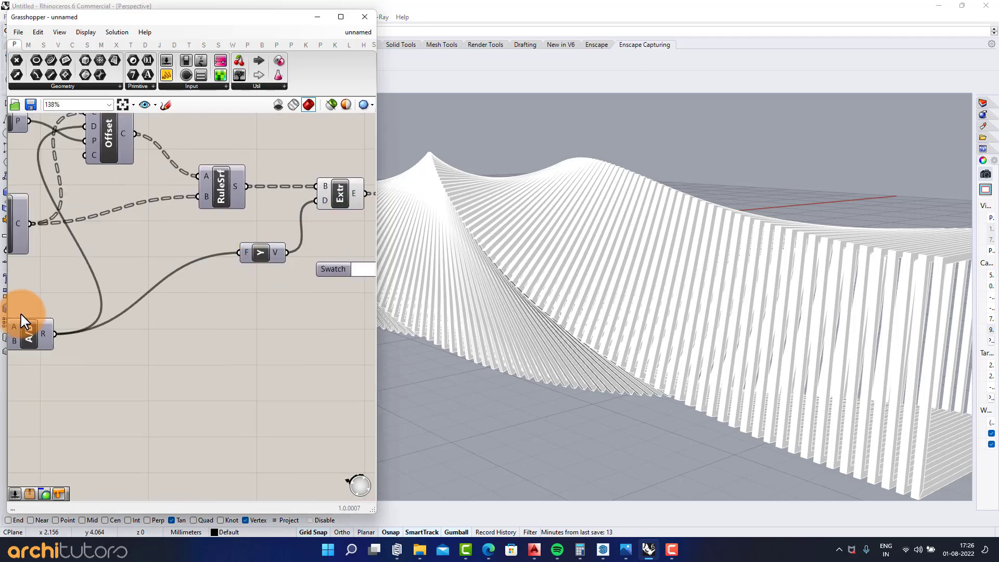
right_drag(20, 313, 281, 291)
scroll(205, 339, up, 5)
scroll(207, 344, up, 1)
right_drag(207, 343, 138, 341)
right_drag(588, 227, 644, 253)
click(111, 347)
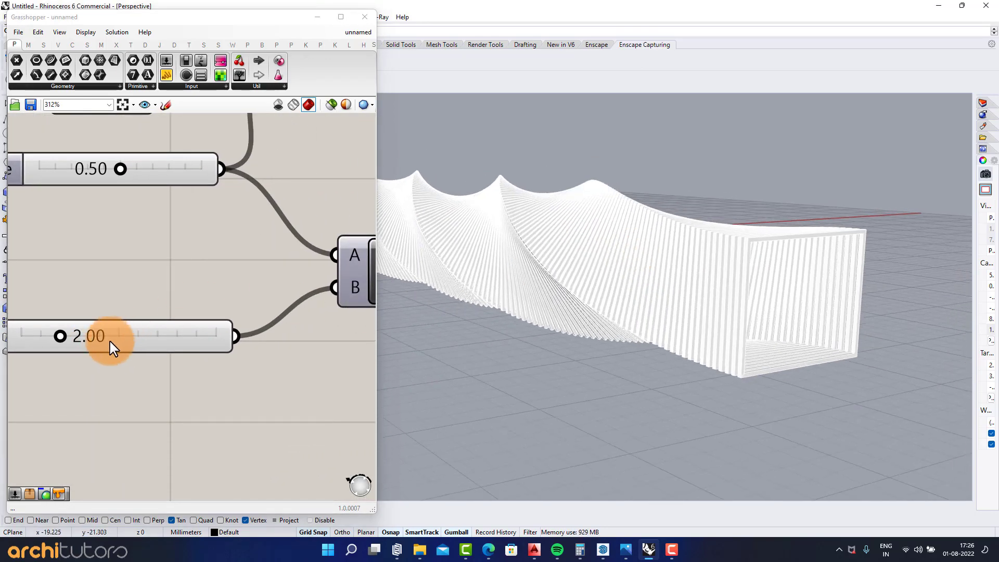
click(67, 337)
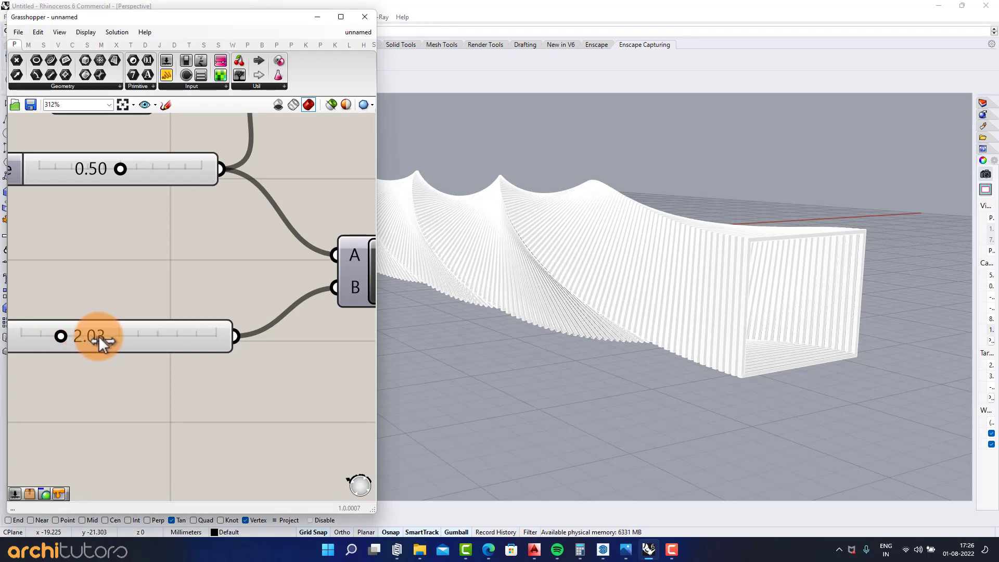
drag(99, 335, 101, 335)
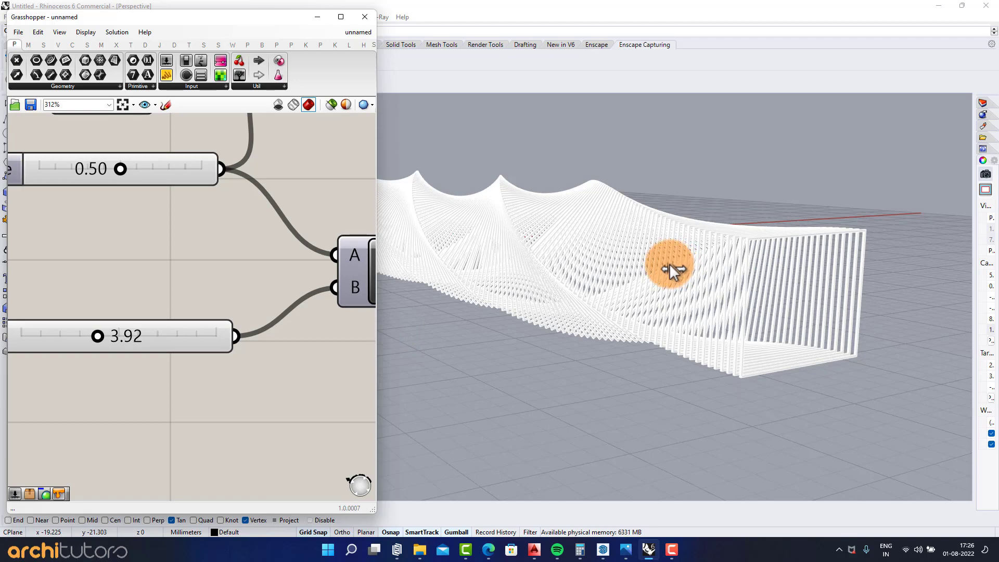
Set the slider feeding the Division component's B input to 3.00
mouse_move(656, 264)
right_down()
mouse_move(707, 267)
mouse_move(653, 259)
mouse_move(664, 254)
mouse_move(665, 263)
right_up()
double_click(131, 338)
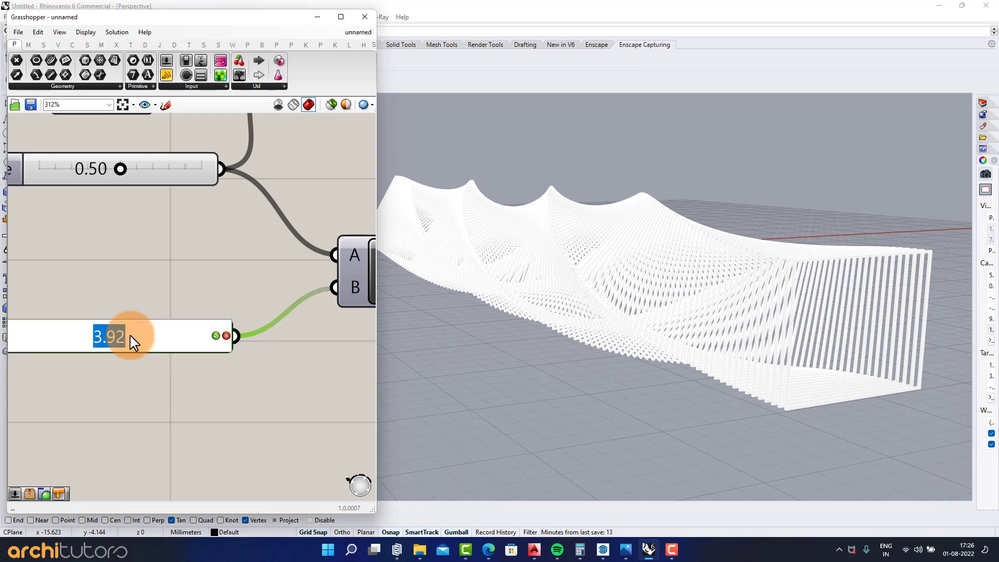
key(Return)
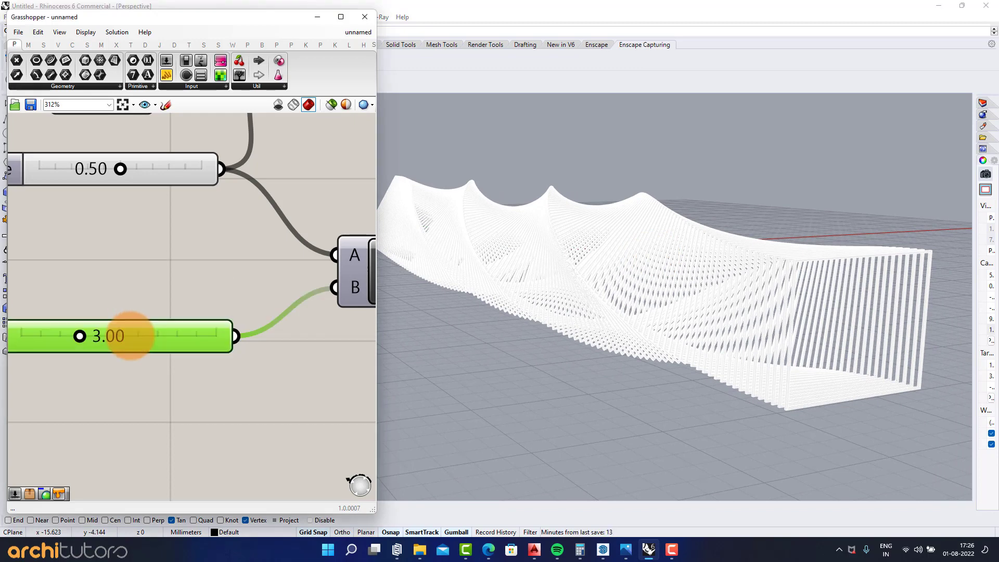
click(175, 268)
Bake the Custom Preview geometry to the Default layer with the colour set by layer
scroll(175, 268, down, 8)
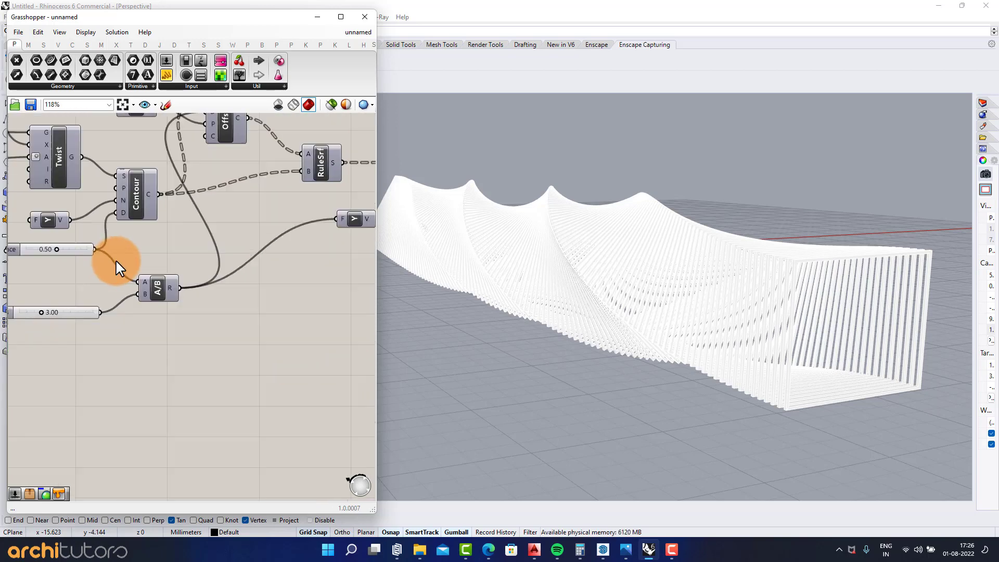
scroll(217, 238, up, 3)
right_click(217, 244)
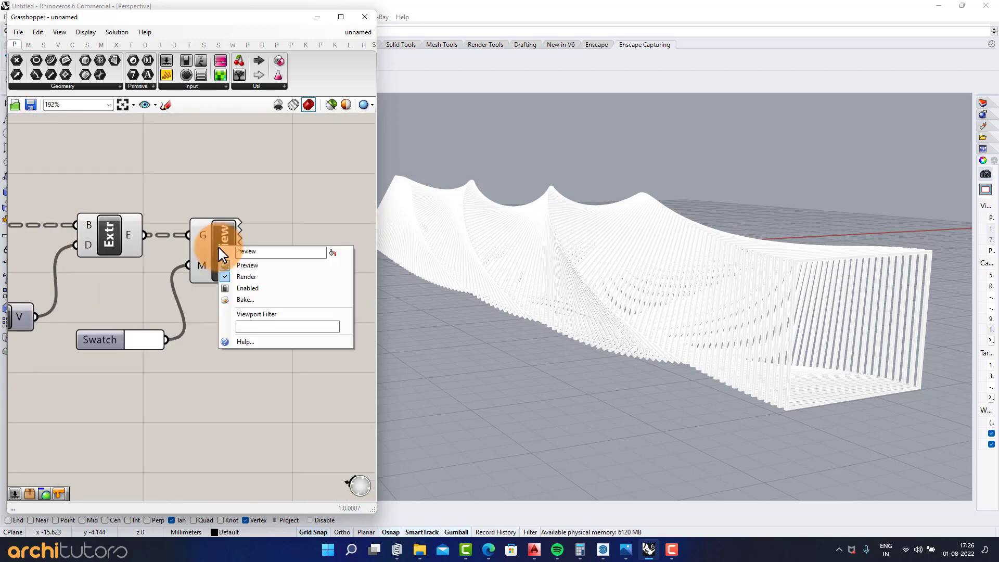
click(248, 292)
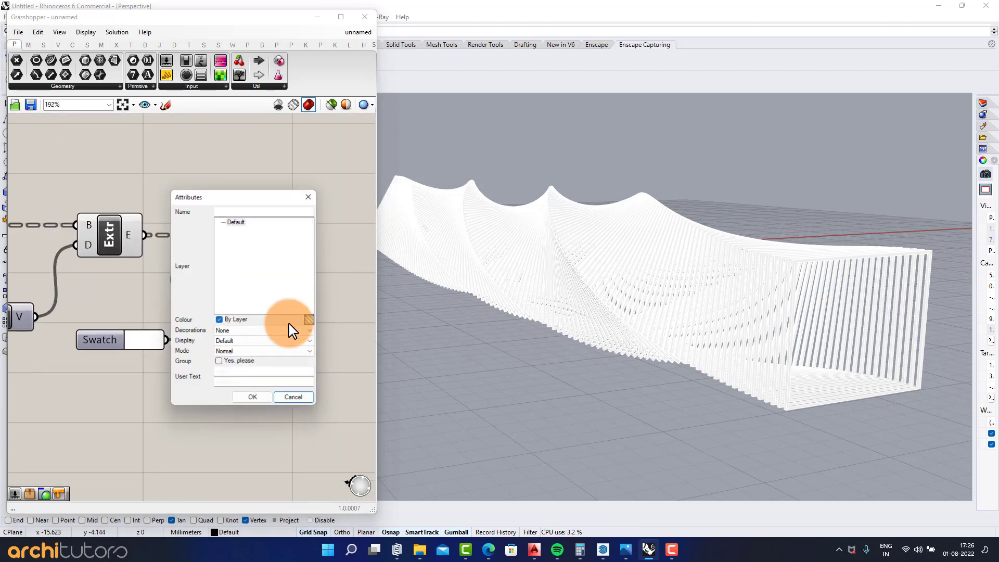
click(252, 398)
Move the baked slats 45 mm along the X axis, away from the Grasshopper preview, and deselect them
click(526, 258)
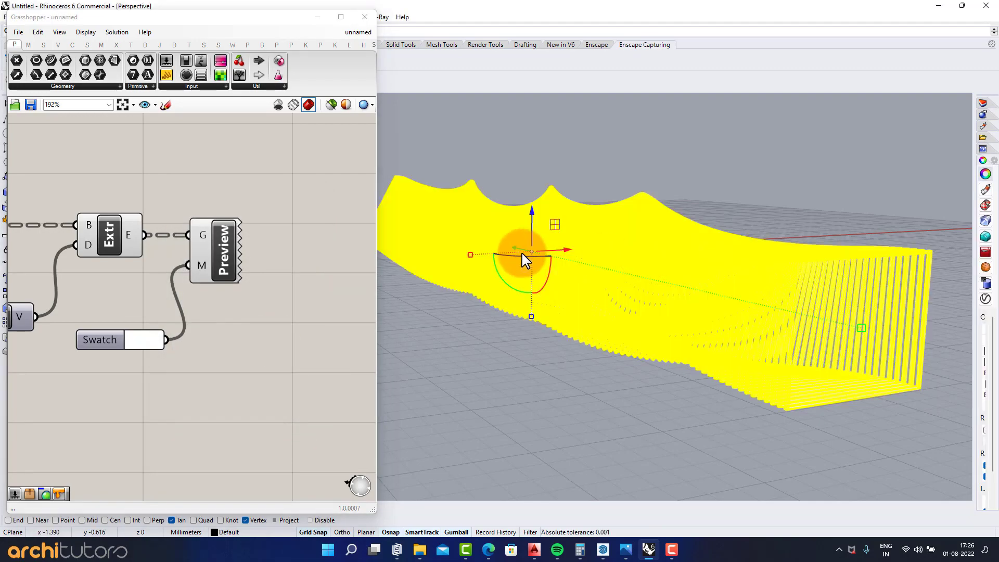
drag(567, 252, 820, 236)
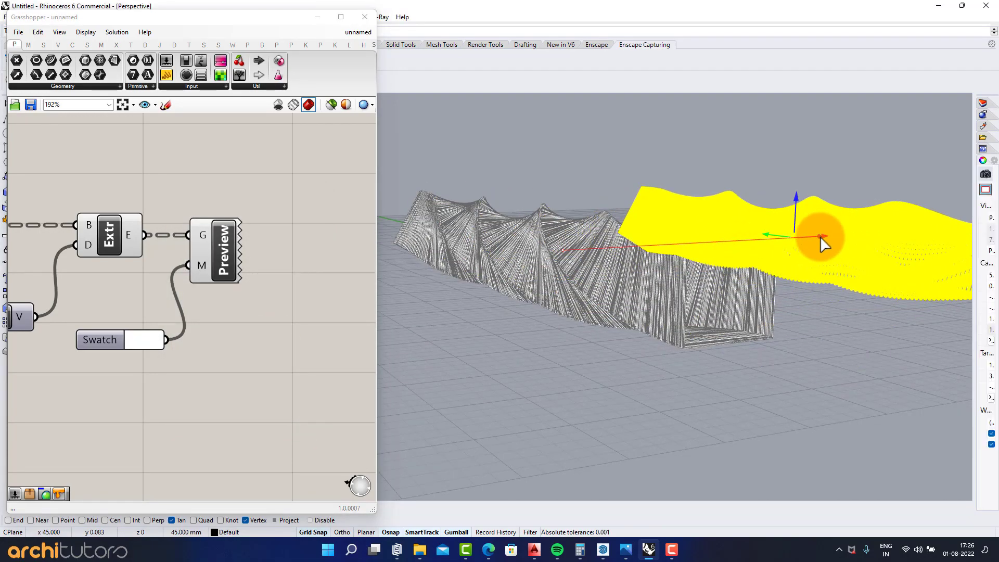
click(770, 341)
scroll(617, 284, up, 2)
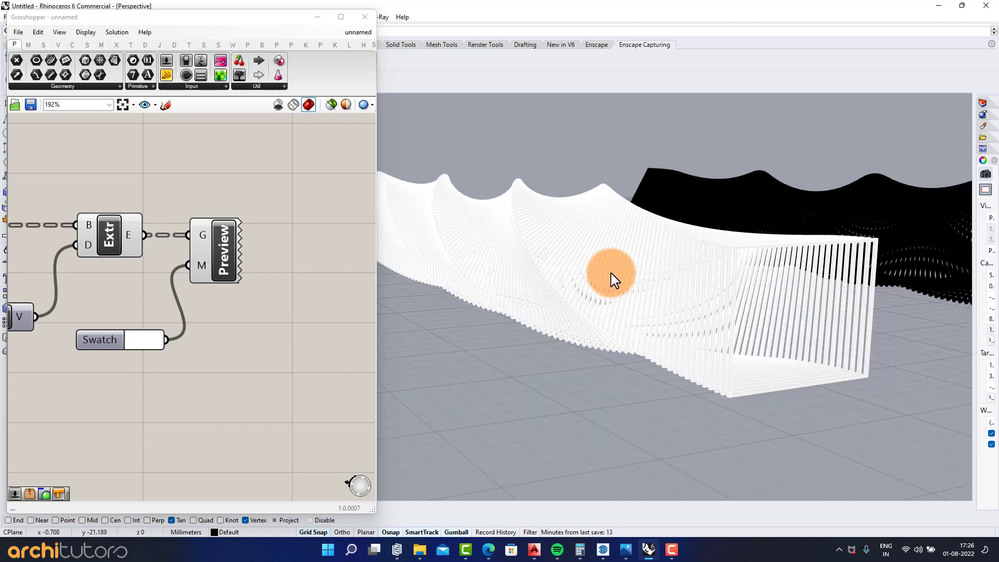
Minimize the Grasshopper window and switch the Perspective viewport to shaded display
click(316, 17)
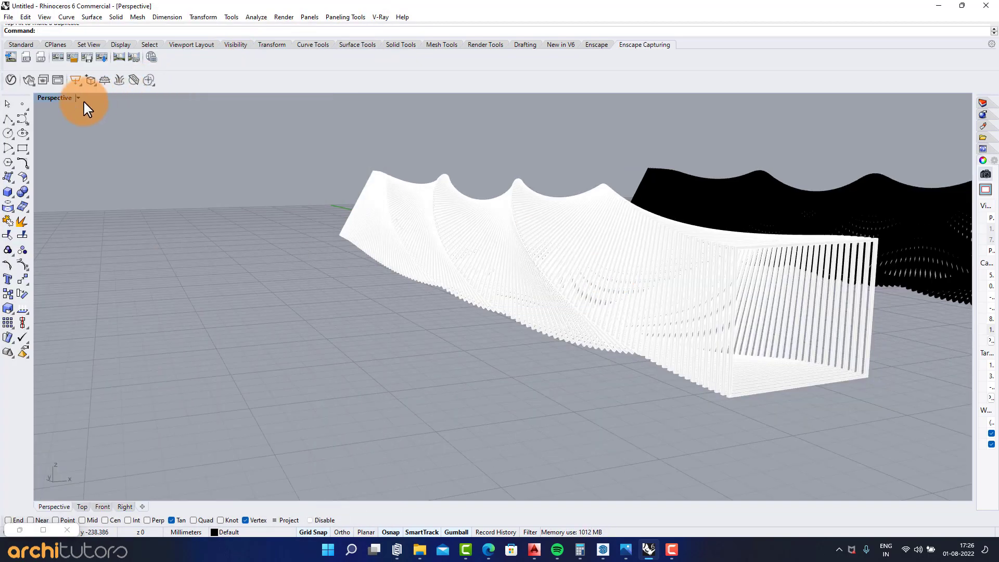
click(79, 99)
click(93, 137)
Examine the baked and previewed slats up close and from a distance
mouse_move(700, 194)
shift+right_down()
mouse_move(520, 220)
mouse_move(644, 267)
mouse_move(720, 252)
shift+right_up()
scroll(660, 205, down, 6)
scroll(644, 268, up, 10)
scroll(402, 236, up, 4)
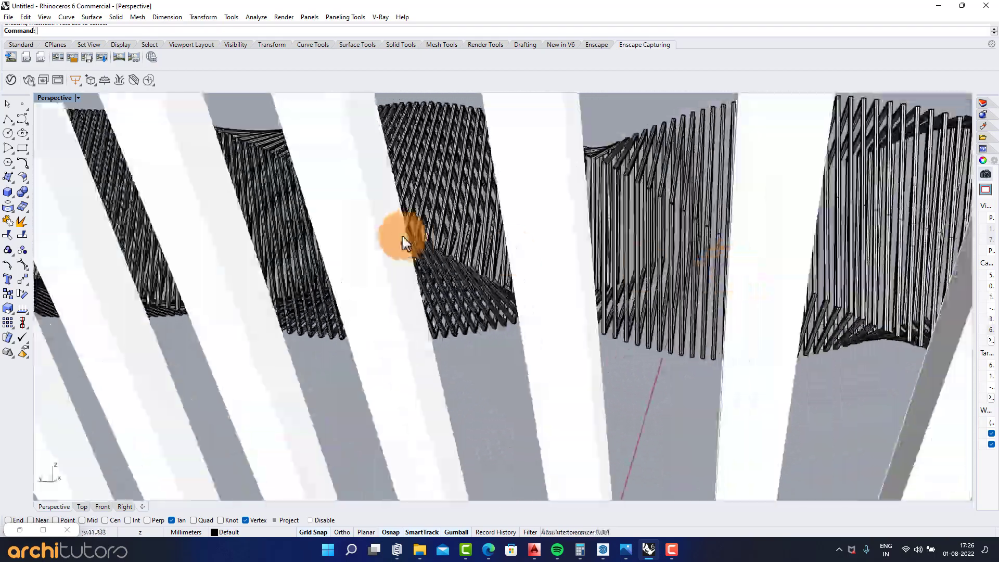
scroll(508, 245, down, 10)
right_drag(508, 245, 469, 257)
scroll(385, 253, down, 5)
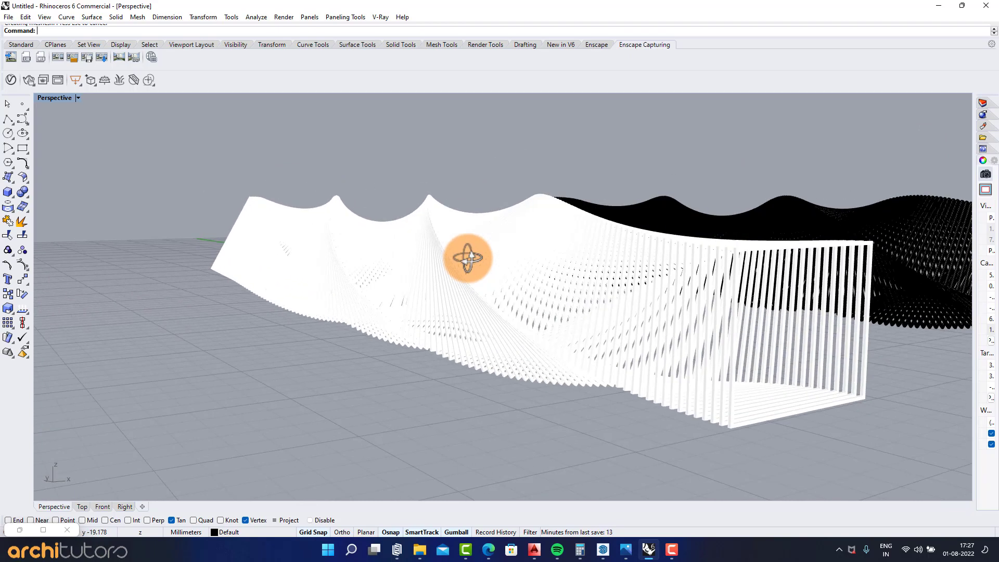
Restore the Grasshopper window and delete the Custom Preview and Colour Swatch components
double_click(24, 527)
scroll(269, 300, down, 2)
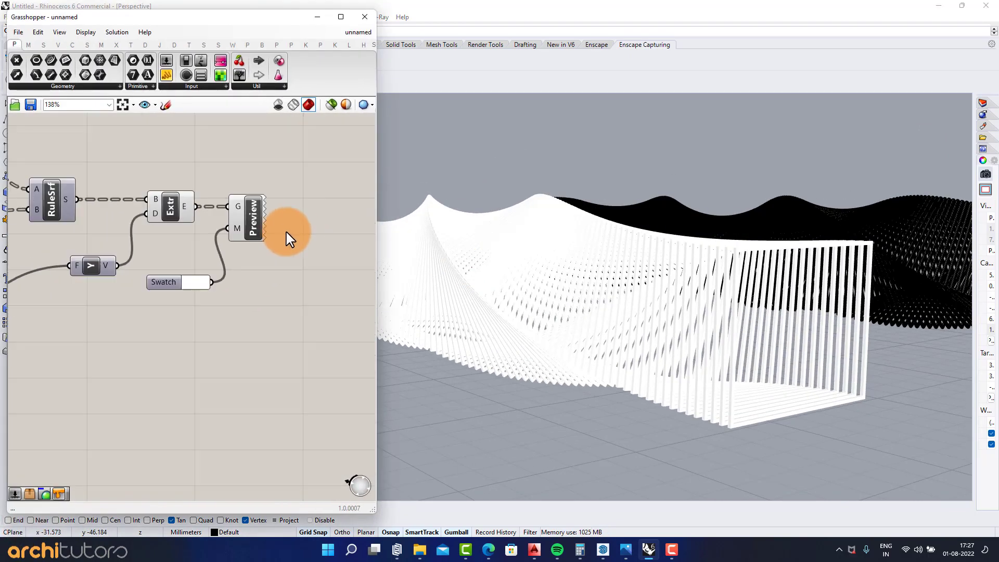
click(235, 220)
key(Delete)
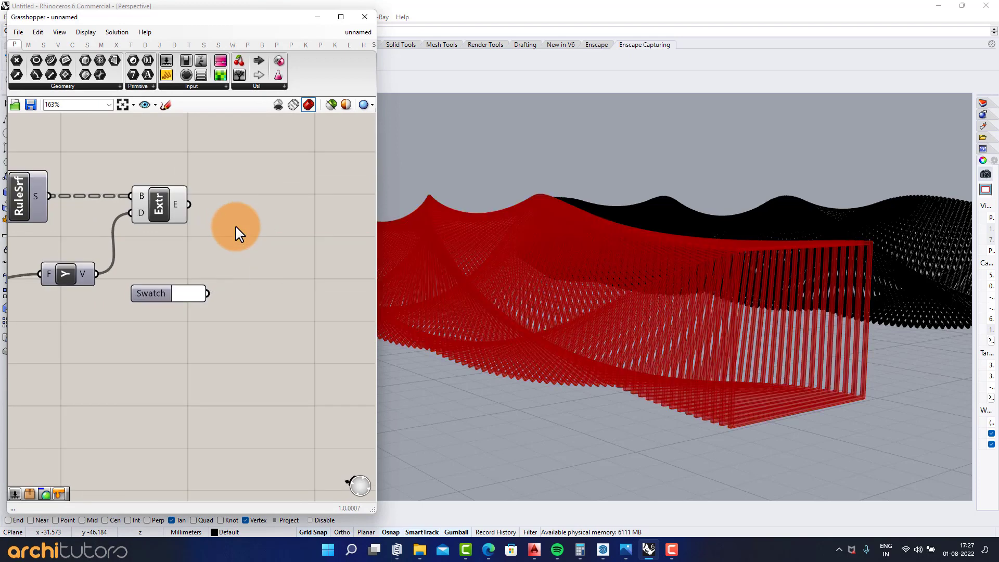
scroll(235, 223, up, 1)
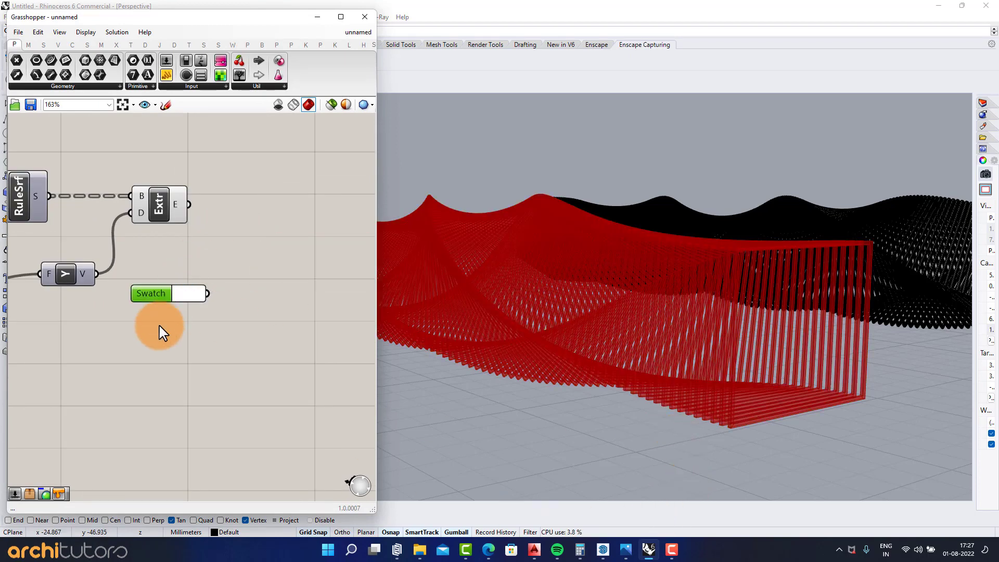
key(Delete)
Add a Solid Difference component, connect Extrude's E output to its A input, and place it below Extrude
double_click(231, 233)
text(soli)
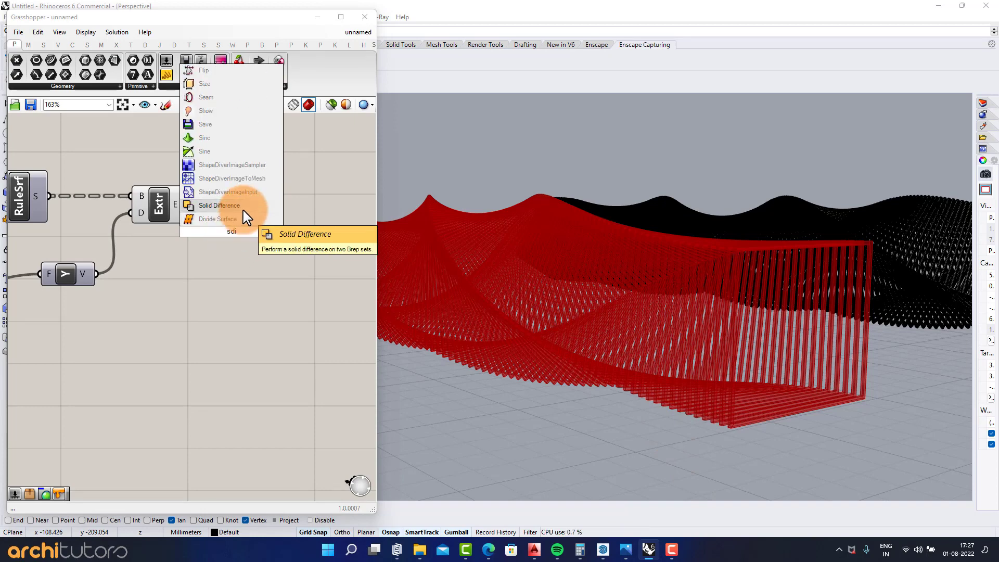
click(229, 206)
scroll(208, 207, up, 2)
drag(217, 232, 217, 233)
drag(245, 243, 300, 362)
click(178, 395)
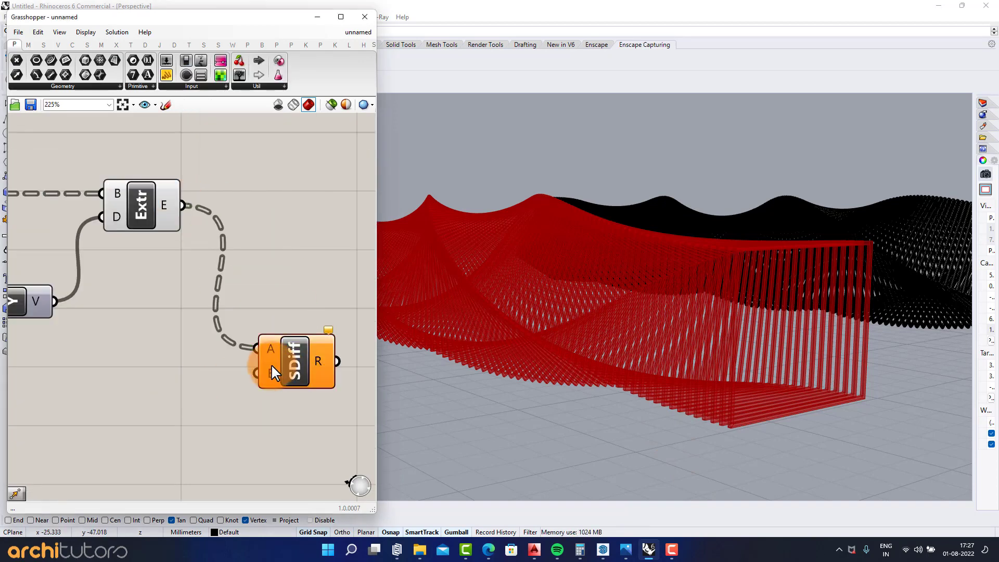
Add a Scale NU component below Unit Y
scroll(239, 295, down, 2)
right_drag(238, 294, 347, 250)
double_click(179, 359)
text(scale)
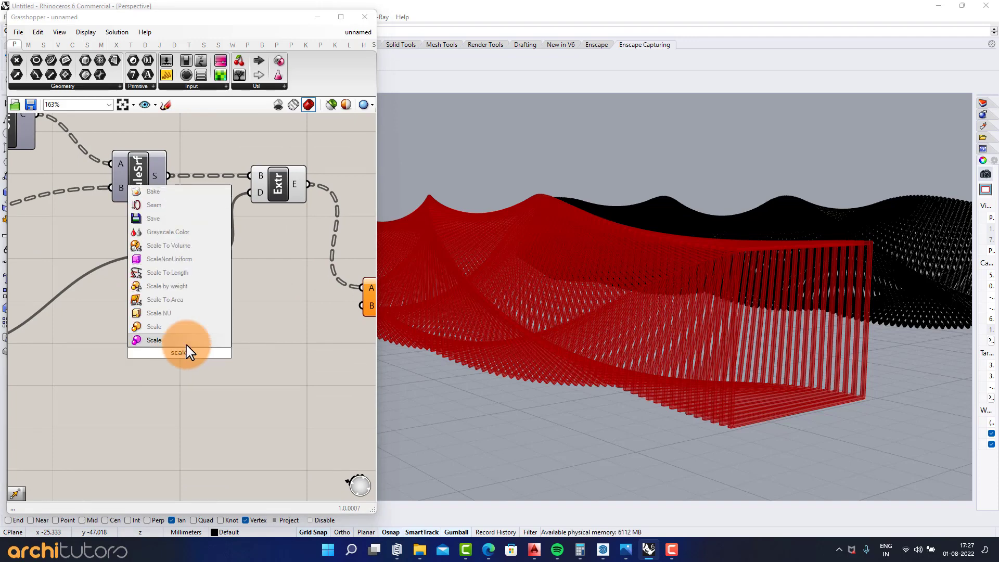
click(170, 311)
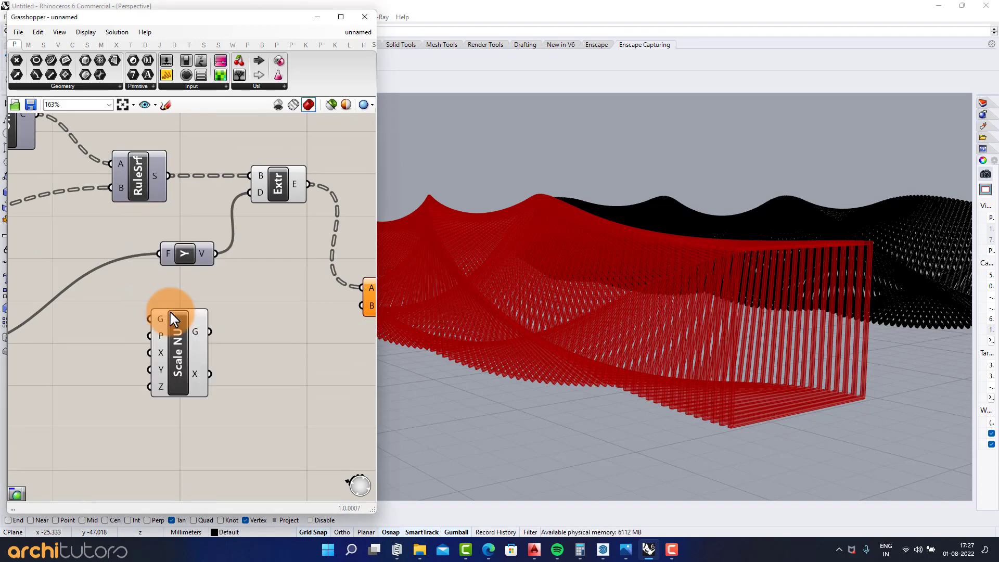
Connect the Box component's output to Scale NU's G input
scroll(199, 302, down, 4)
right_drag(39, 251, 232, 259)
right_drag(76, 216, 184, 236)
scroll(106, 227, up, 2)
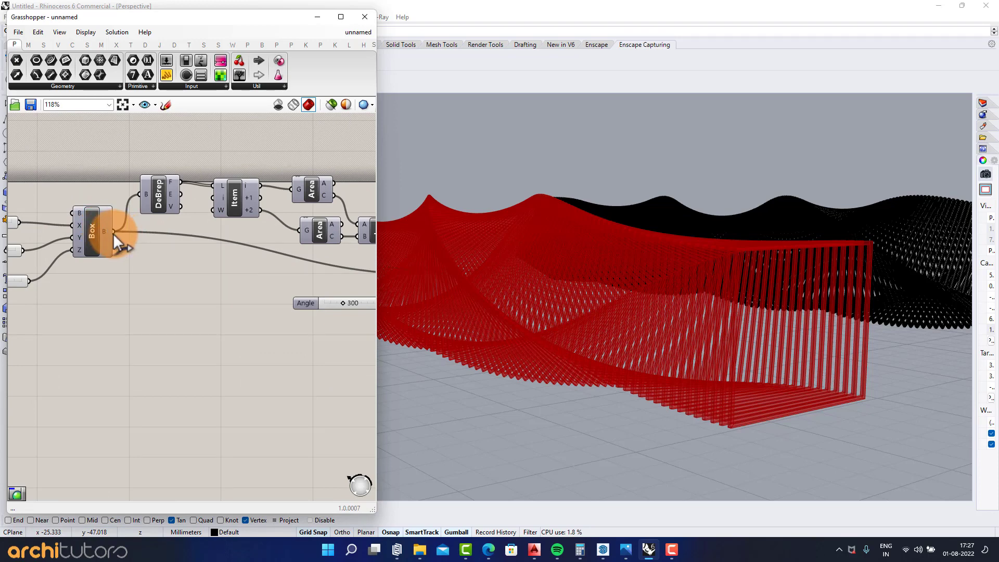
drag(113, 233, 322, 413)
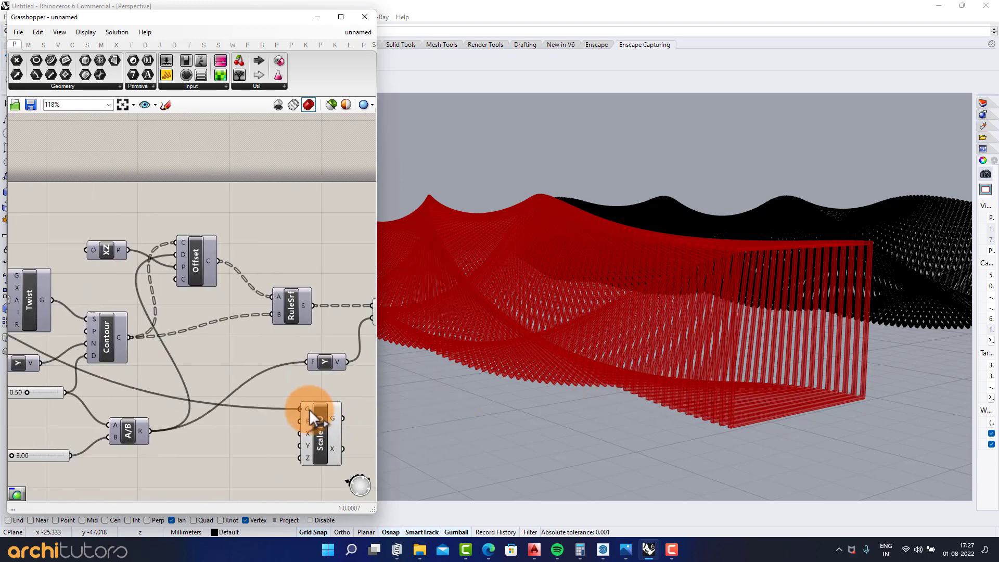
right_drag(308, 384, 156, 286)
scroll(199, 330, up, 3)
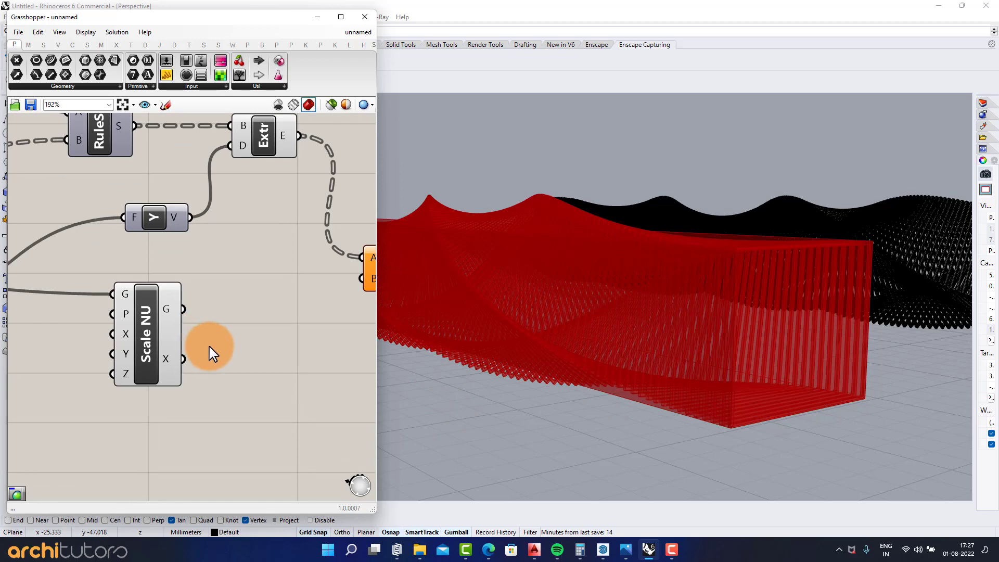
Add a Move component, connect Scale NU's G output to its G input, and place it beside Scale NU
scroll(212, 354, up, 1)
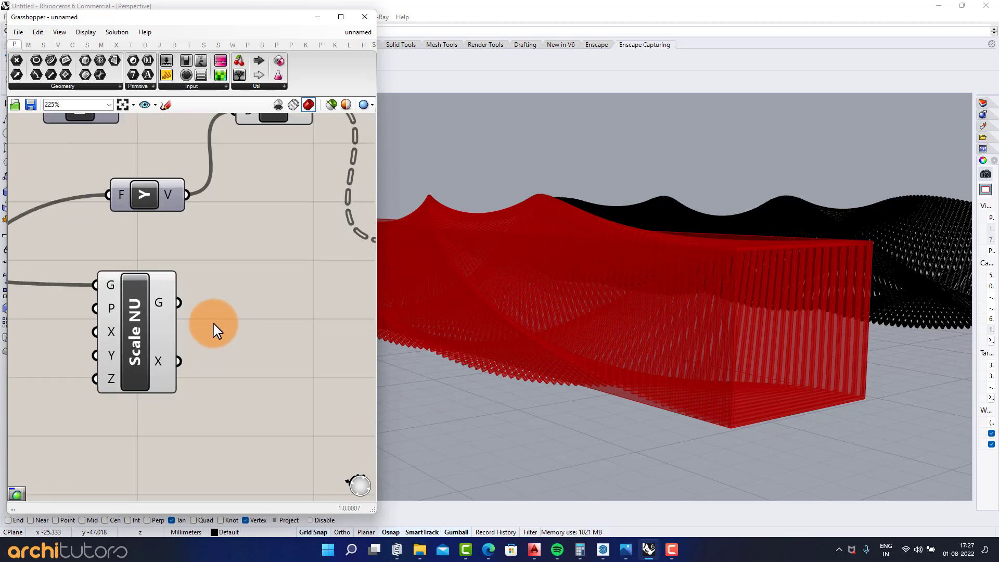
right_drag(216, 331, 189, 285)
double_click(245, 322)
text(mov)
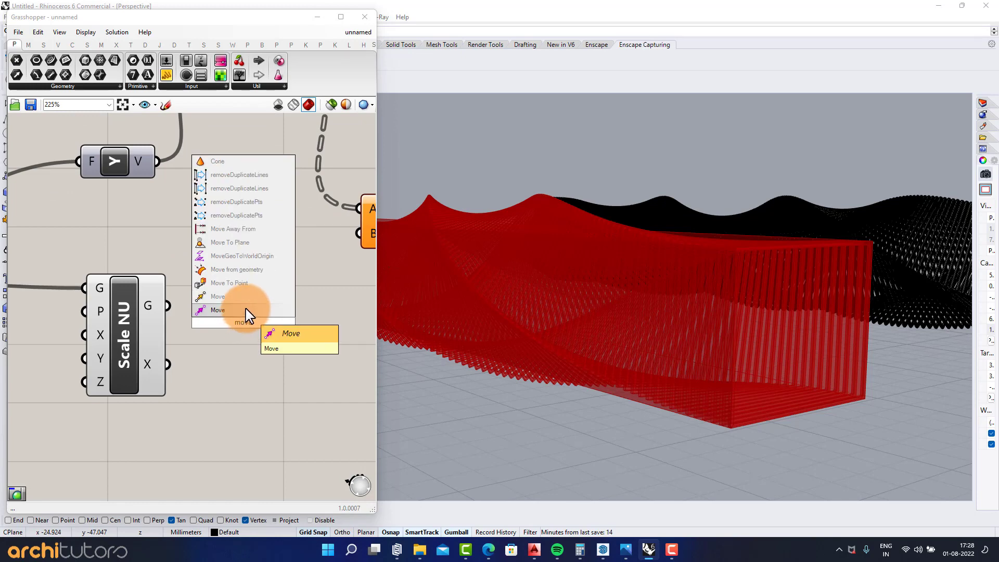
click(245, 310)
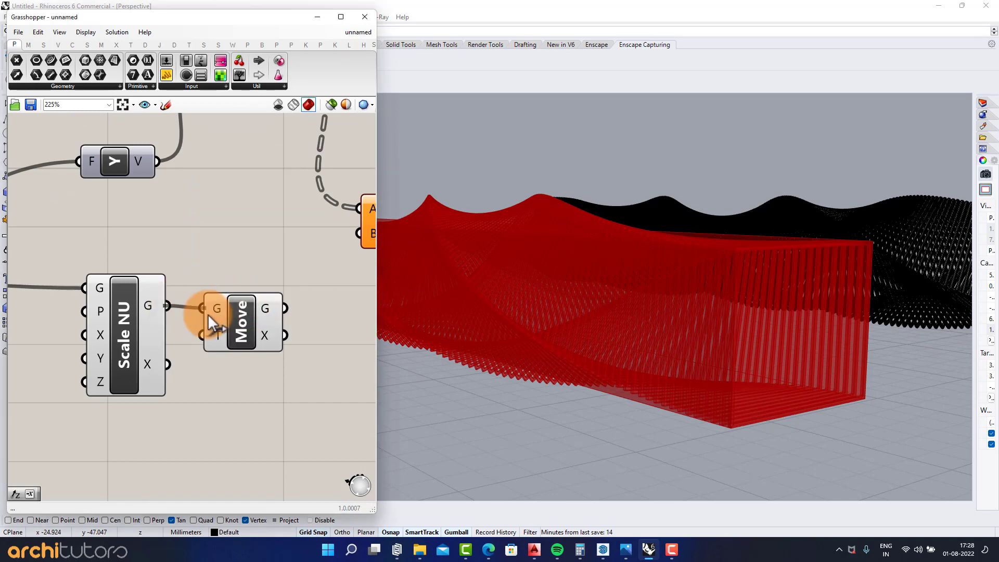
drag(209, 315, 251, 379)
click(221, 431)
Add a Unit Z component and connect its V output to Move's T input
right_click(190, 437)
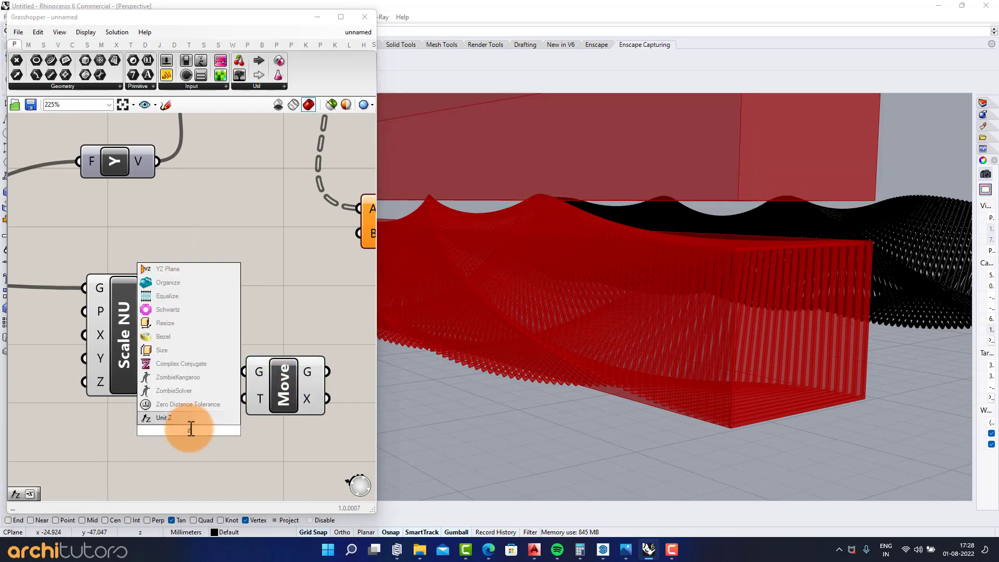
click(189, 423)
drag(251, 411, 250, 409)
right_drag(250, 408, 239, 321)
scroll(240, 321, down, 1)
drag(180, 351, 180, 366)
Add a number slider ranging from -5.00 to 5.00 and connect it to Unit Z's F input
click(133, 386)
right_drag(119, 302, 245, 301)
double_click(129, 364)
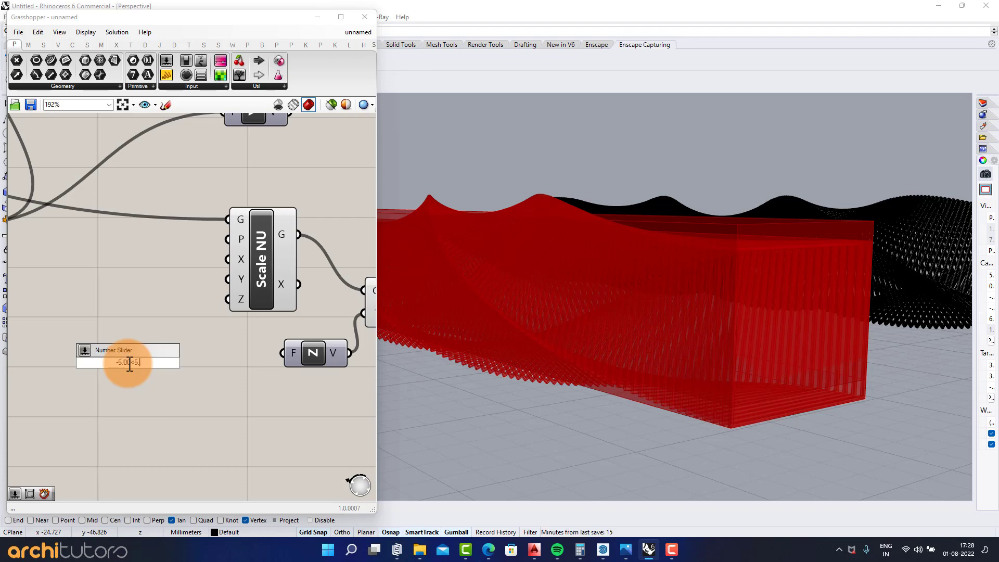
text(-5.00<5.00)
key(Return)
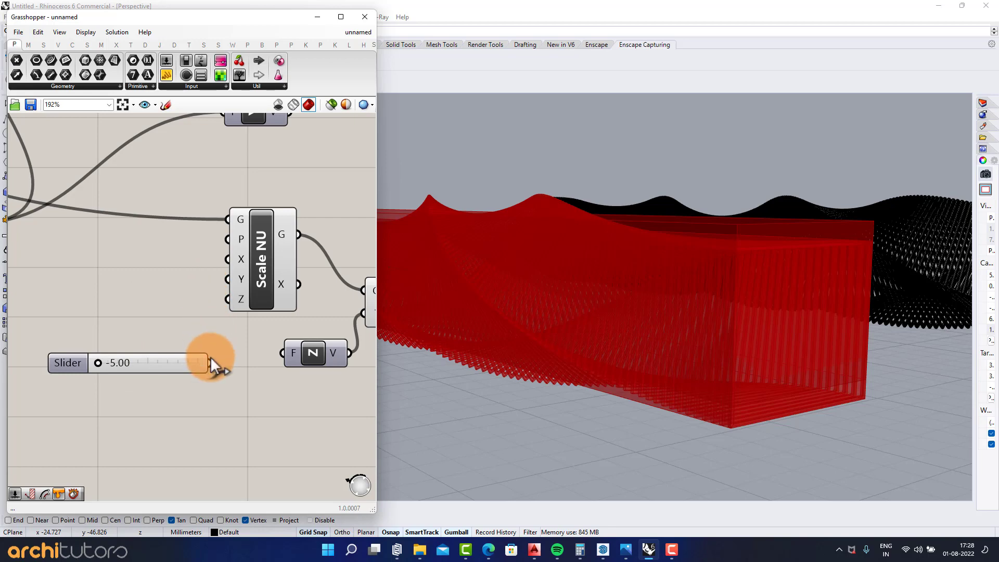
drag(279, 359, 280, 358)
Connect Move's G output to Solid Difference's B input and place Solid Difference farther from Move
scroll(218, 314, down, 1)
right_drag(283, 307, 168, 304)
scroll(167, 303, up, 1)
right_drag(645, 285, 426, 305)
scroll(427, 305, up, 3)
scroll(500, 282, down, 5)
scroll(598, 293, up, 3)
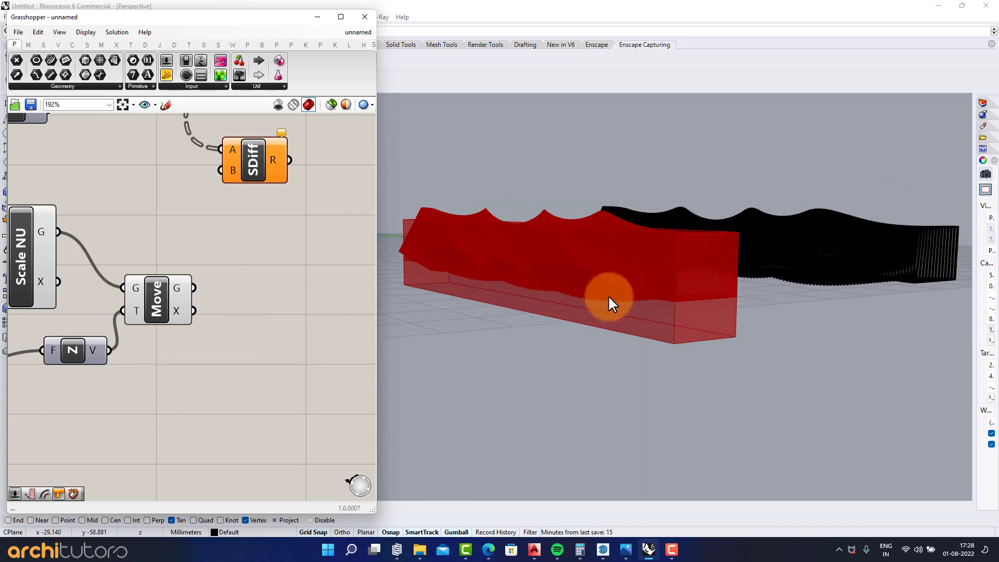
right_drag(608, 295, 633, 302)
drag(193, 277, 202, 234)
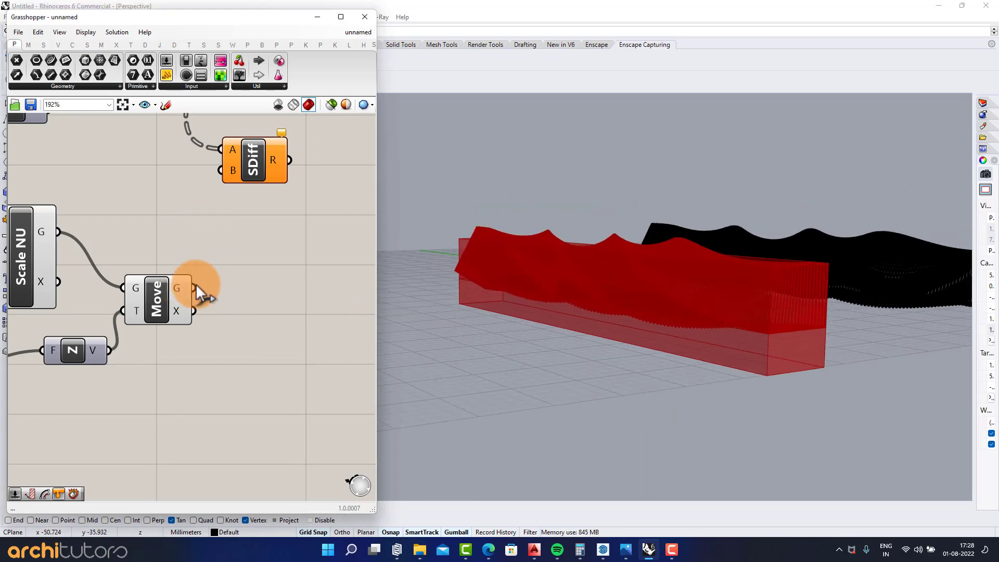
drag(238, 178, 245, 170)
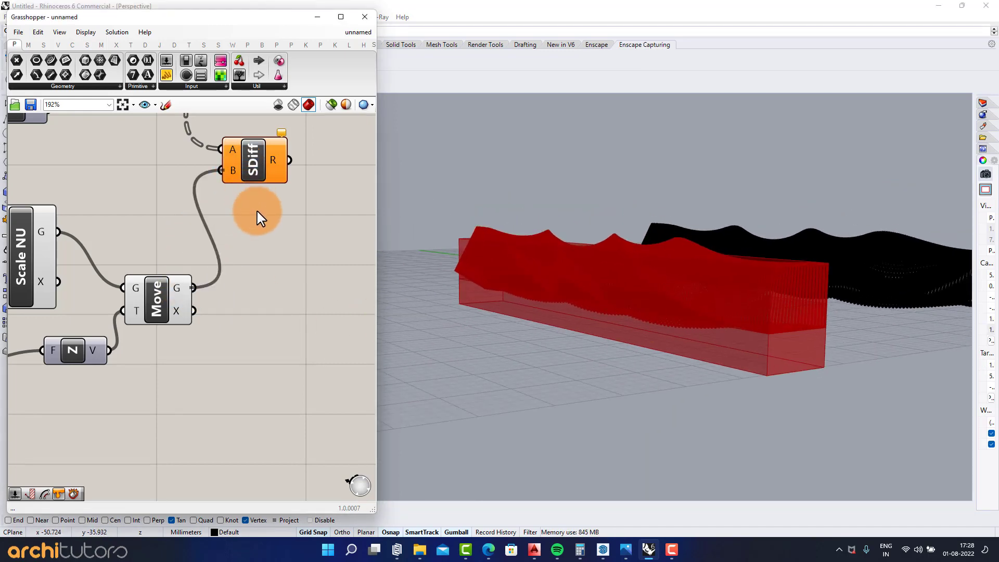
scroll(261, 222, down, 3)
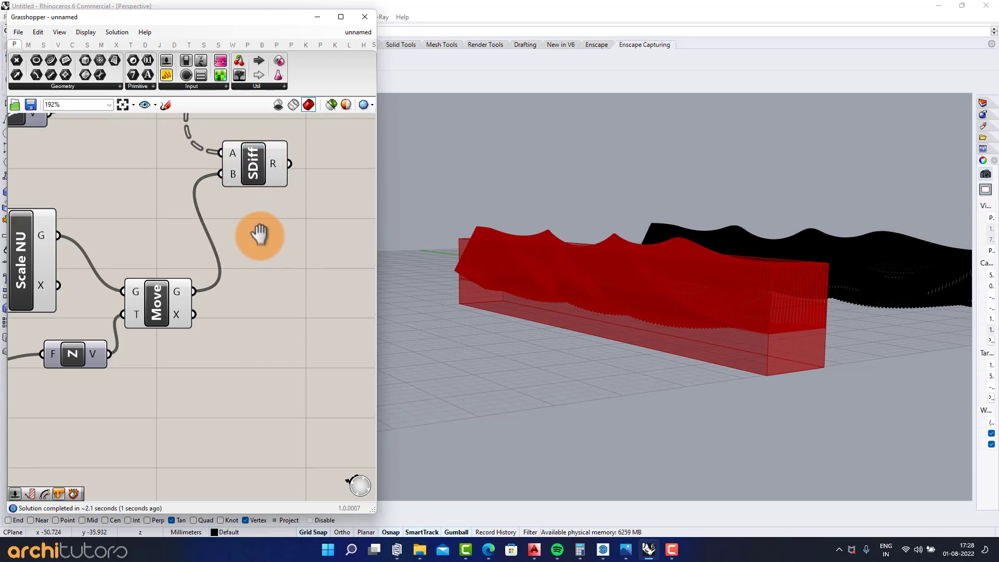
drag(265, 207, 306, 203)
click(291, 260)
Turn off the preview of the components feeding Solid Difference, from Ruled Surface and Extrude to Scale NU and Move
scroll(290, 230, down, 5)
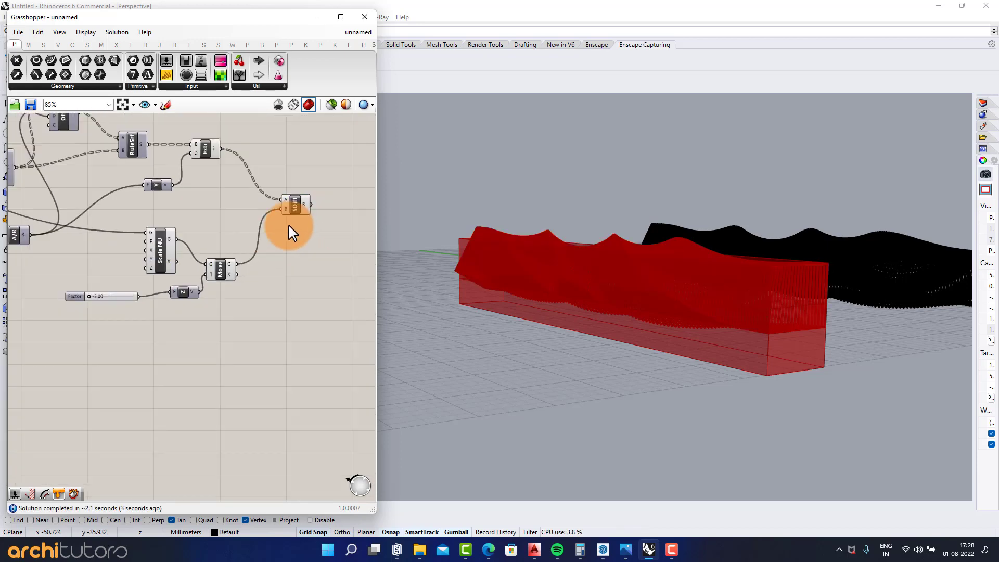
drag(270, 145, 154, 334)
middle_click(223, 298)
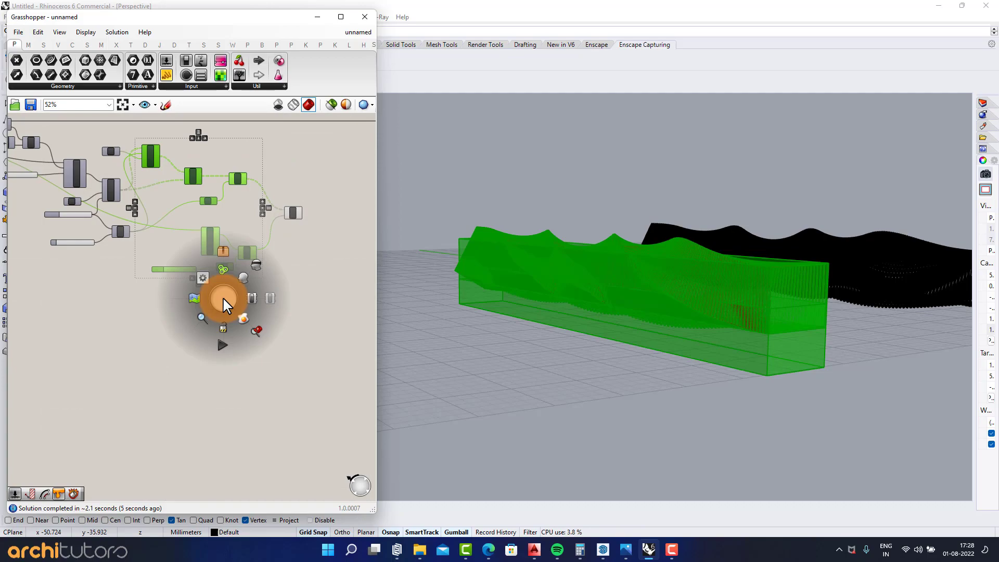
click(256, 269)
click(300, 227)
scroll(754, 280, up, 2)
shift+right_drag(725, 292, 698, 289)
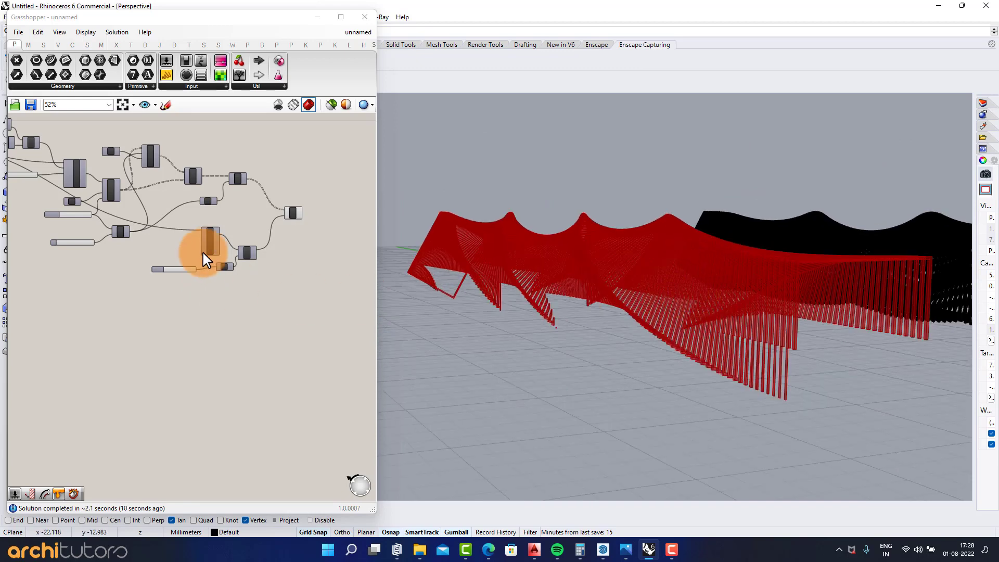
Add a Custom Preview component and connect Solid Difference's R output to its G input
scroll(206, 259, up, 5)
double_click(239, 258)
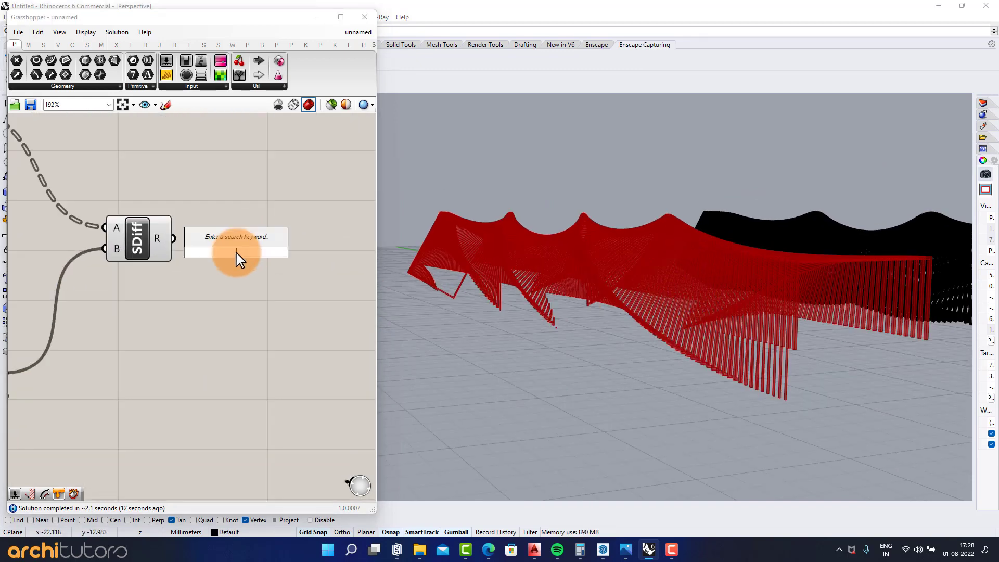
text(cust)
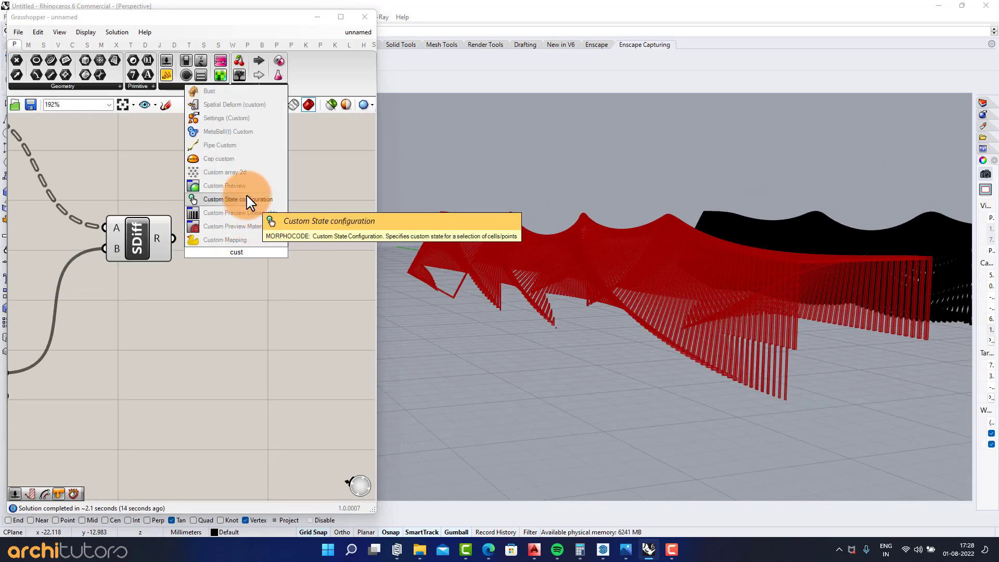
click(224, 186)
drag(204, 239, 213, 237)
drag(245, 249, 256, 252)
click(207, 334)
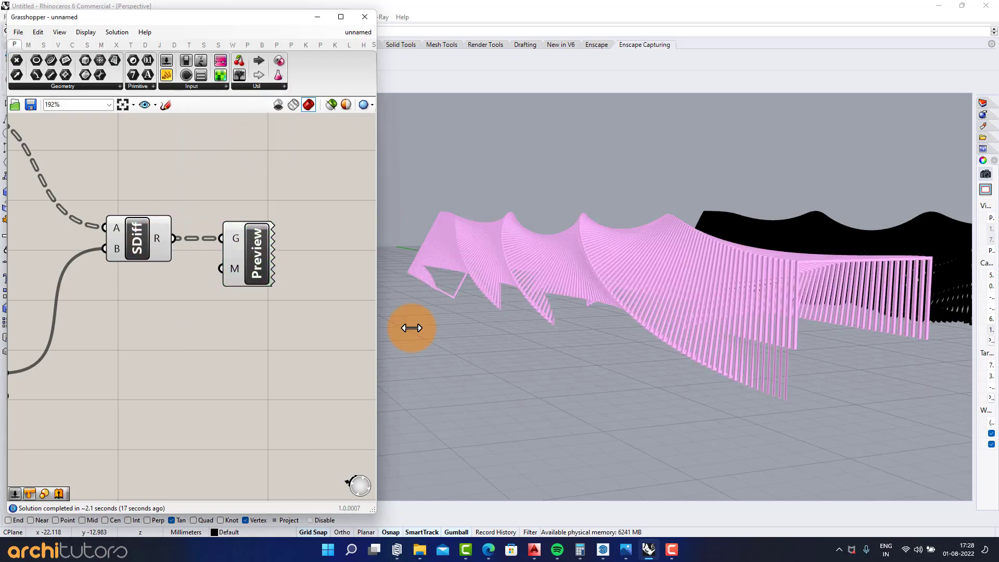
Try a value of -3.53 on the Factor slider feeding Unit Z and inspect the cut slats
right_drag(598, 286, 682, 266)
scroll(514, 253, up, 5)
scroll(554, 235, down, 3)
scroll(555, 236, down, 2)
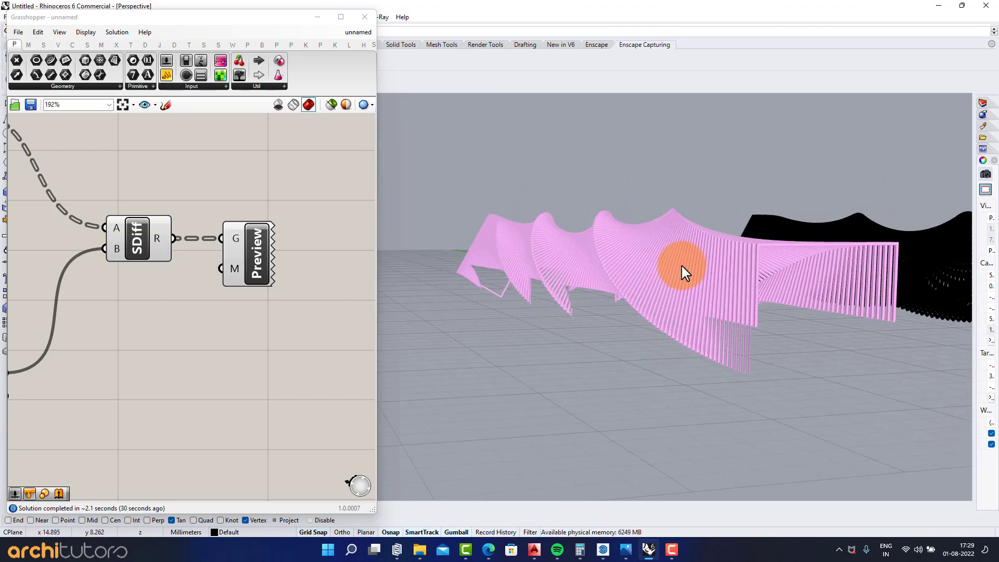
scroll(682, 266, up, 3)
scroll(142, 270, down, 3)
right_drag(133, 281, 253, 217)
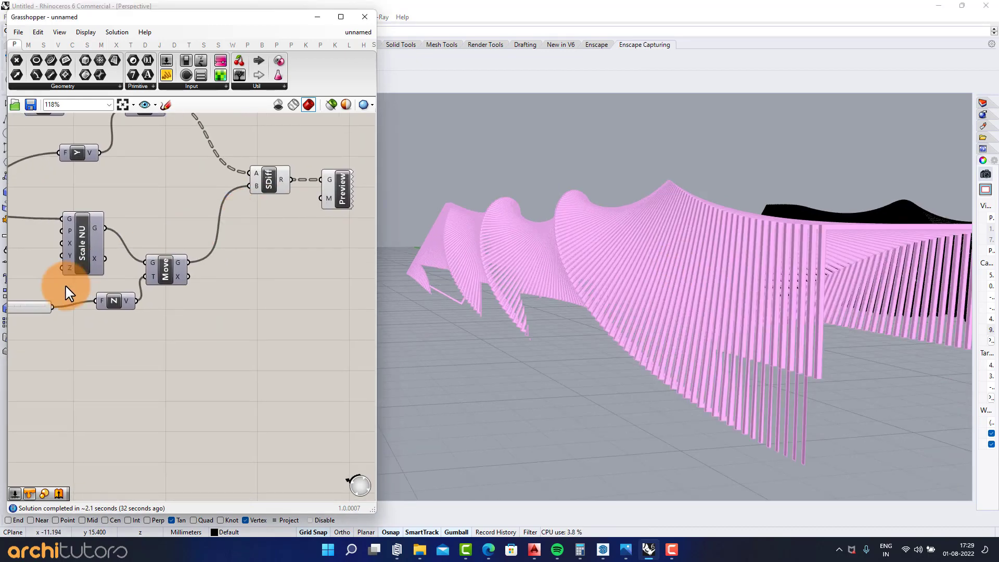
right_drag(79, 285, 173, 259)
scroll(138, 284, up, 4)
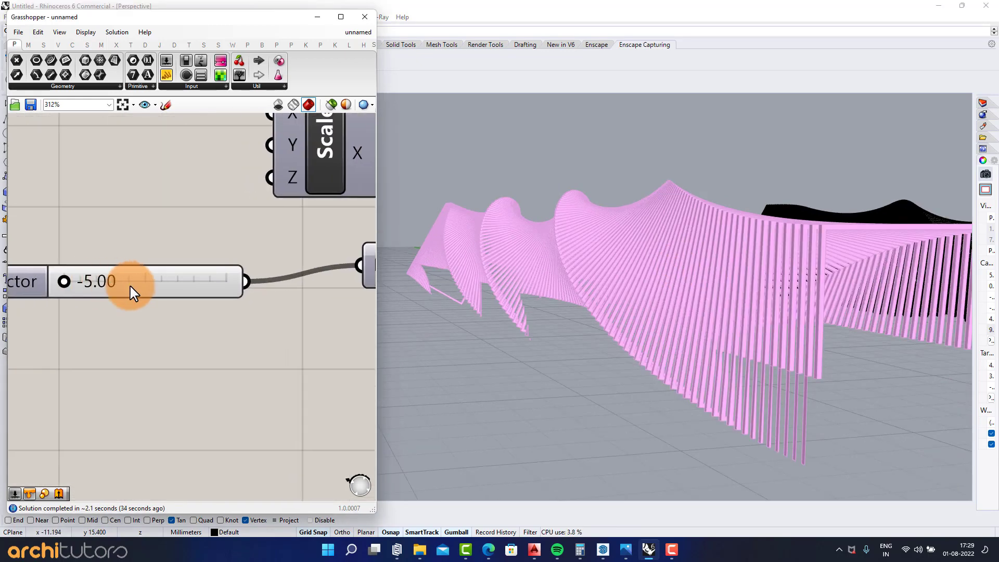
click(128, 249)
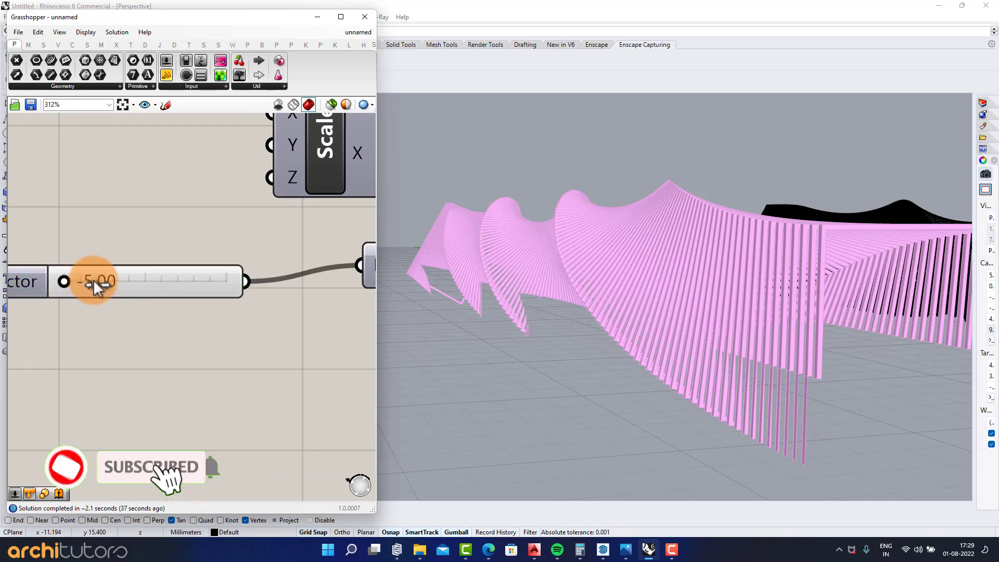
drag(91, 280, 100, 281)
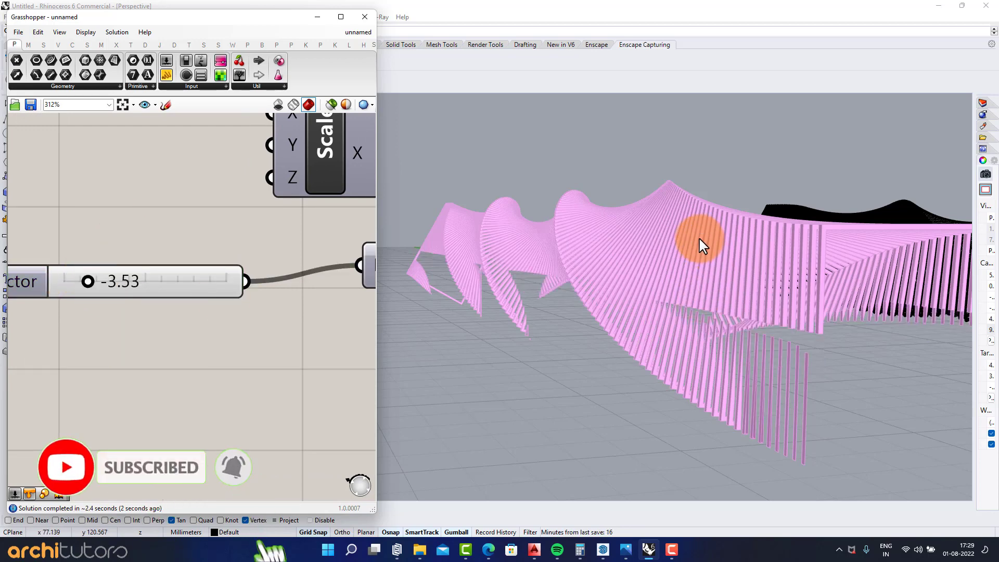
mouse_move(701, 244)
right_down()
mouse_move(729, 248)
mouse_move(709, 253)
right_up()
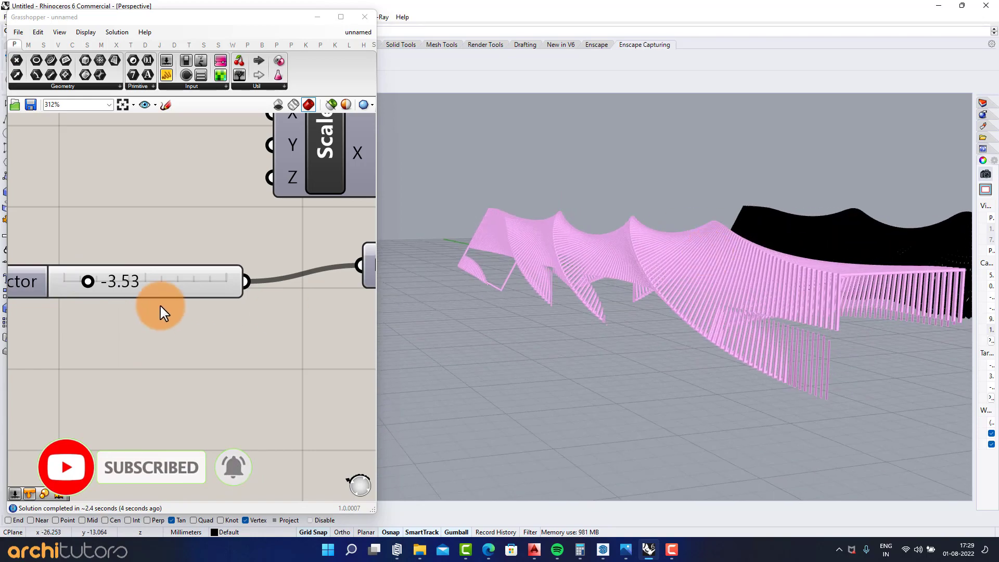
Set the Factor slider feeding Unit Z to -4.00 after trying -2.00
double_click(138, 286)
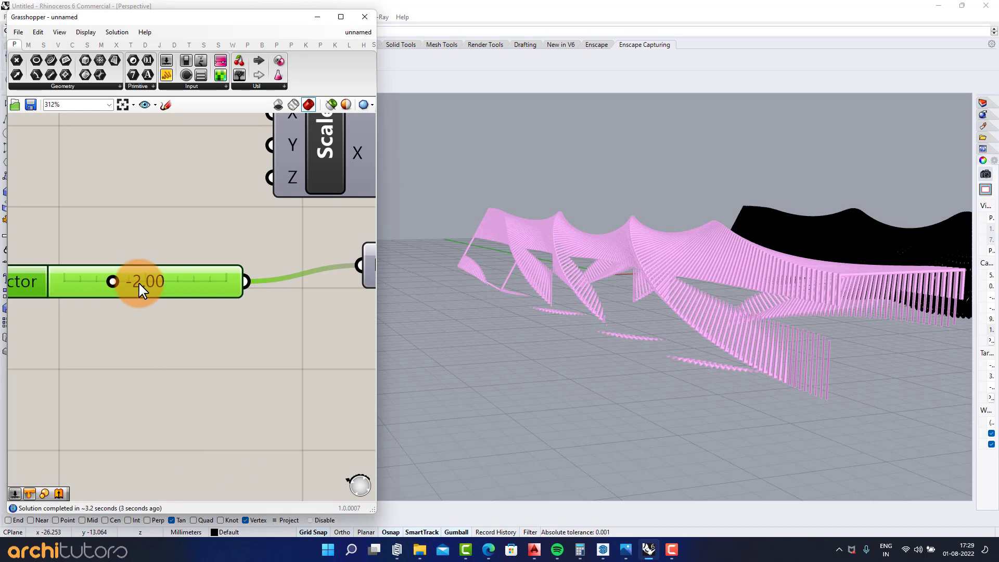
text(-)
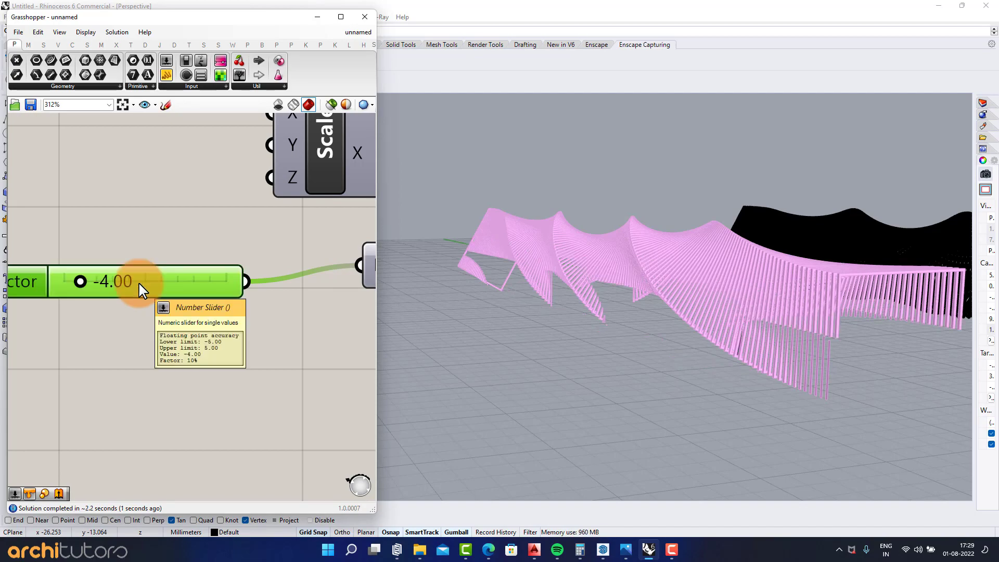
scroll(148, 276, down, 1)
mouse_move(673, 251)
right_down()
mouse_move(602, 241)
mouse_move(785, 245)
mouse_move(709, 259)
mouse_move(662, 241)
mouse_move(671, 244)
right_up()
Bake the Custom Preview geometry onto the Default layer with its colour by layer
scroll(201, 250, down, 5)
right_drag(234, 221, 31, 256)
scroll(275, 200, down, 1)
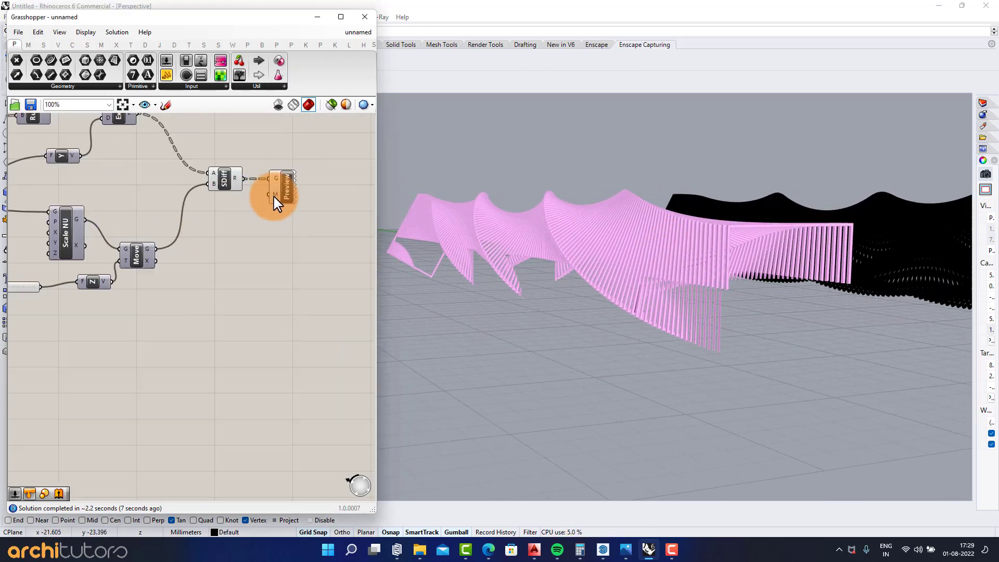
scroll(283, 185, up, 2)
right_drag(283, 185, 254, 227)
scroll(253, 229, up, 3)
right_click(253, 227)
click(276, 278)
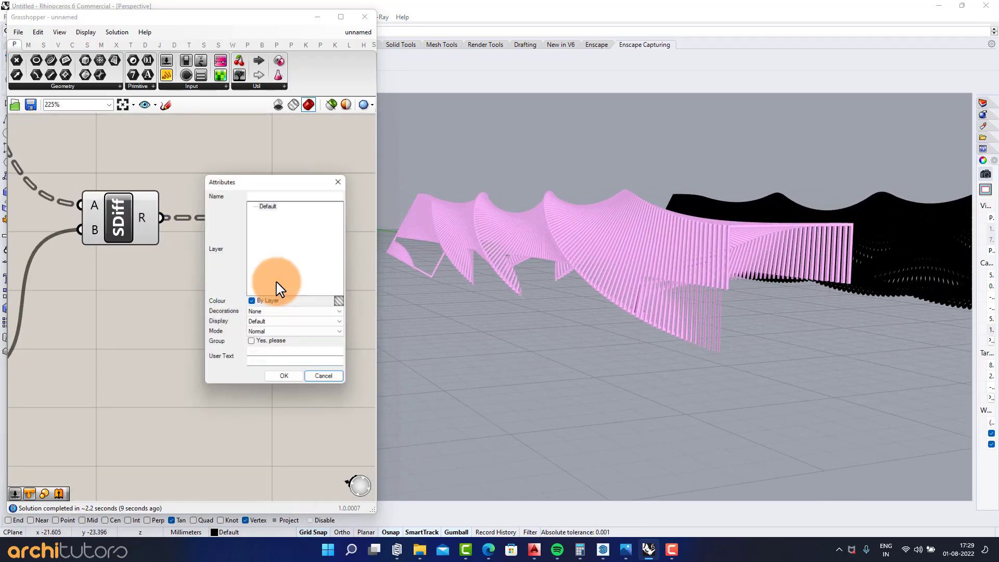
click(281, 380)
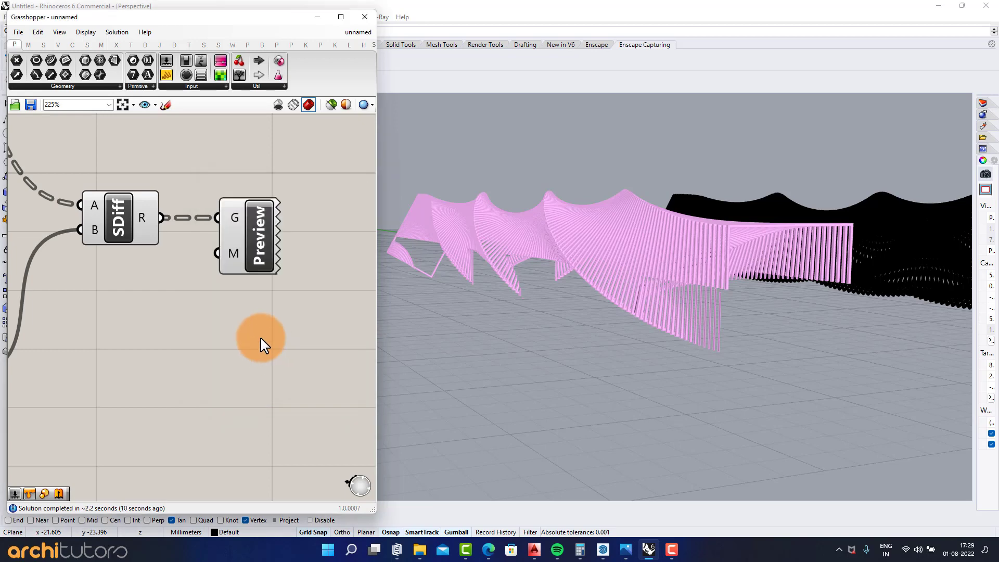
Delete the Custom Preview component and turn off the preview of Solid Difference
scroll(291, 224, down, 3)
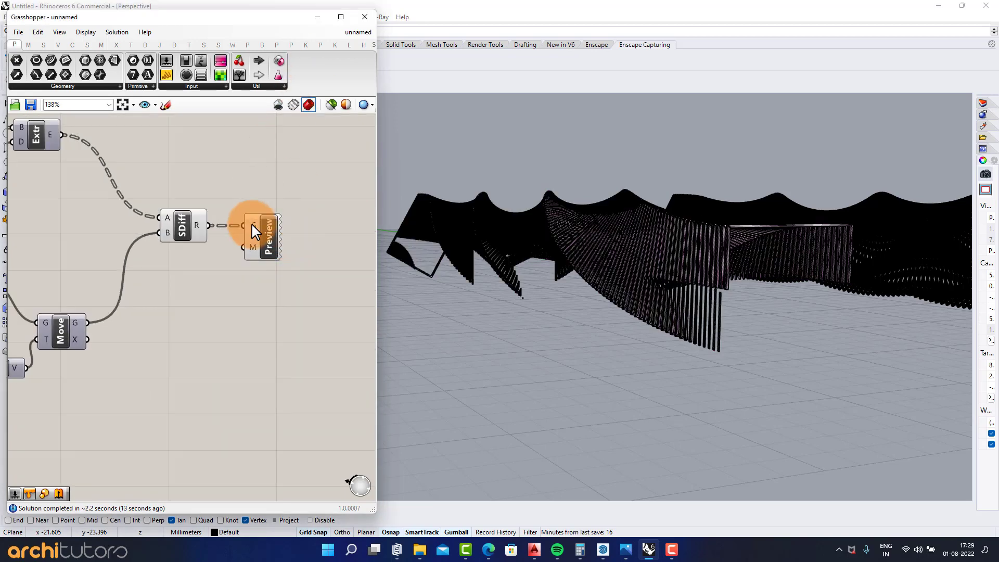
click(260, 242)
key(Delete)
click(182, 228)
middle_click(167, 261)
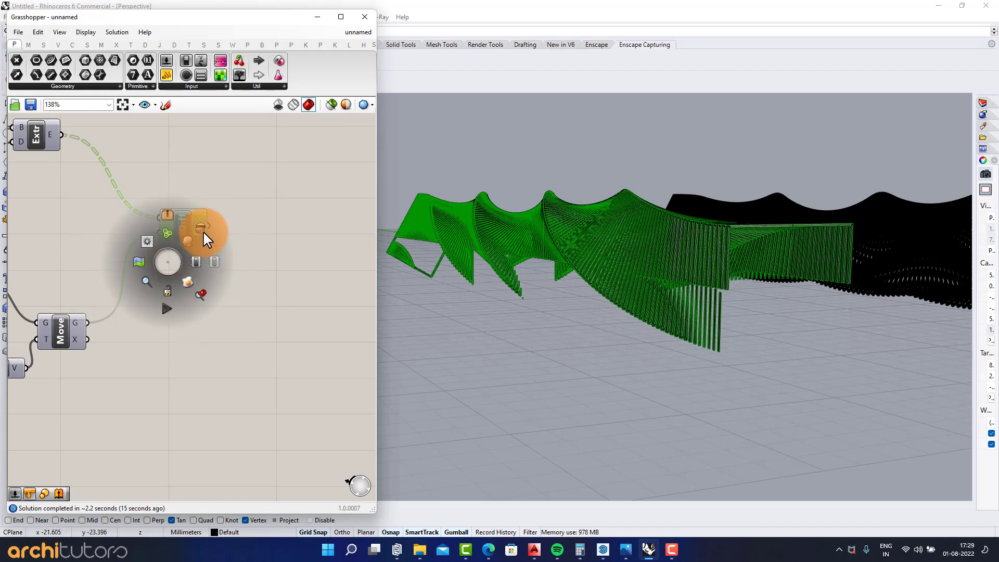
click(203, 231)
Minimize the Grasshopper window and switch the Perspective viewport to Rendered display mode
click(317, 18)
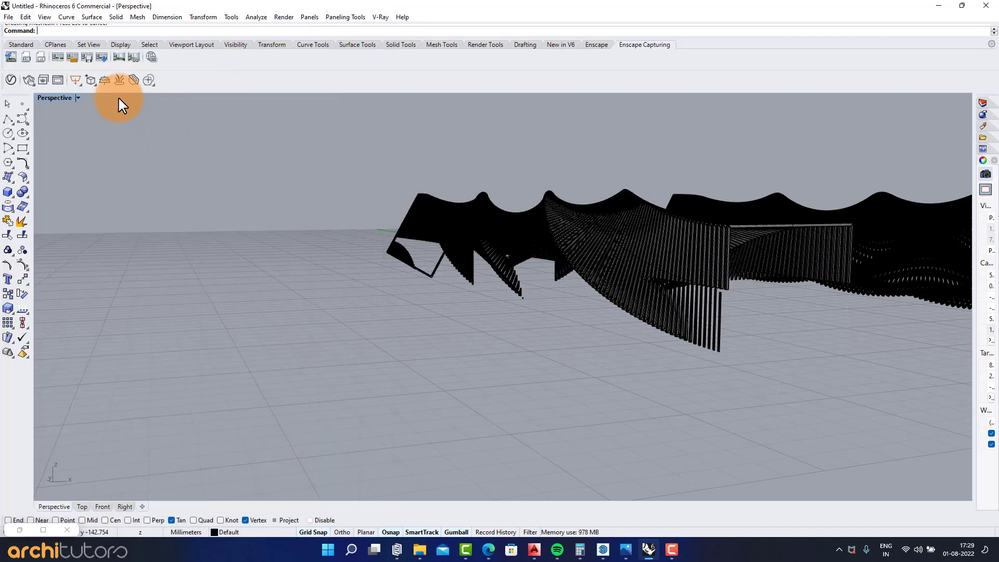
click(78, 97)
click(83, 148)
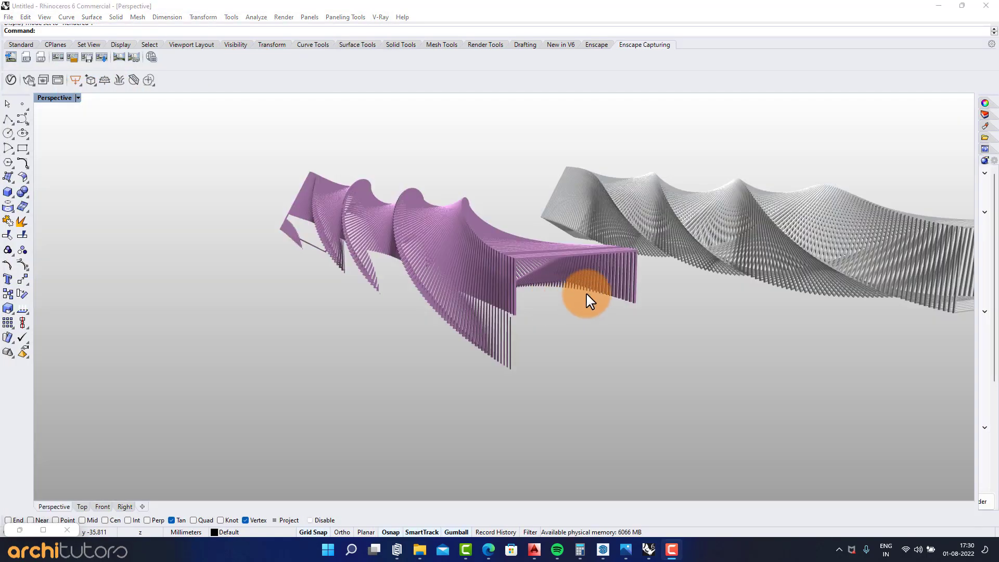